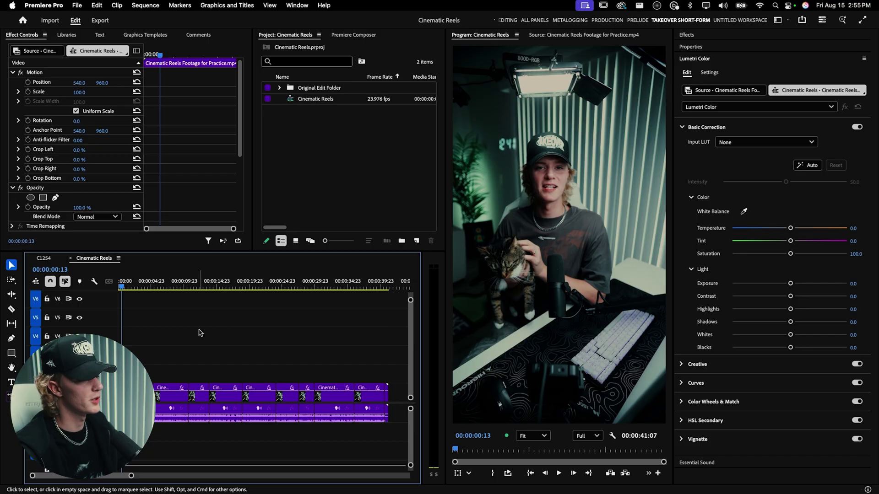
click(211, 343)
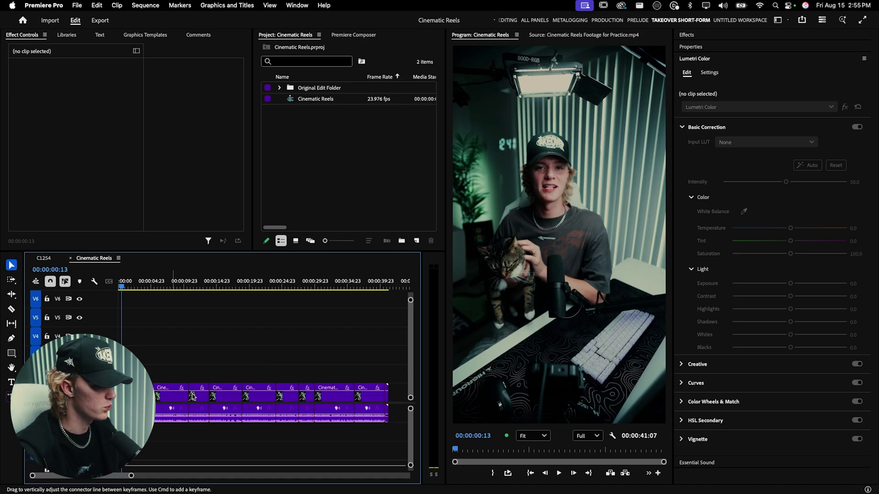
drag(400, 370, 131, 393)
right_click(131, 398)
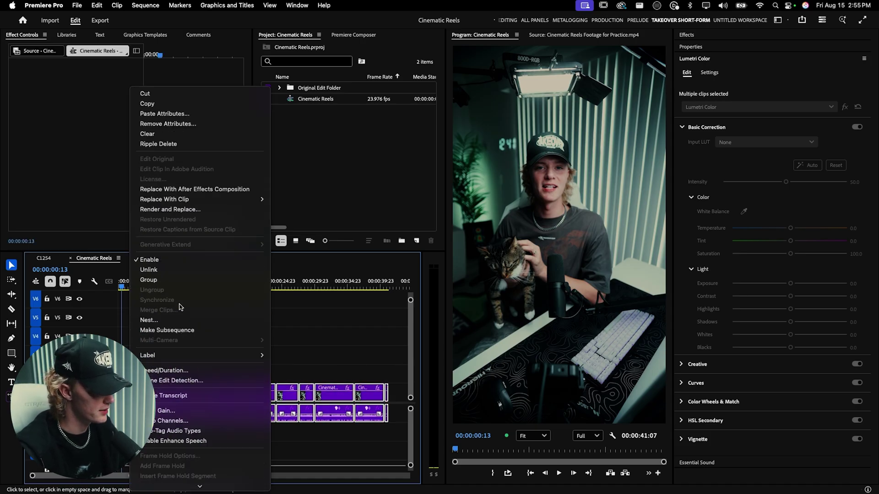
scroll(182, 311, down, 2)
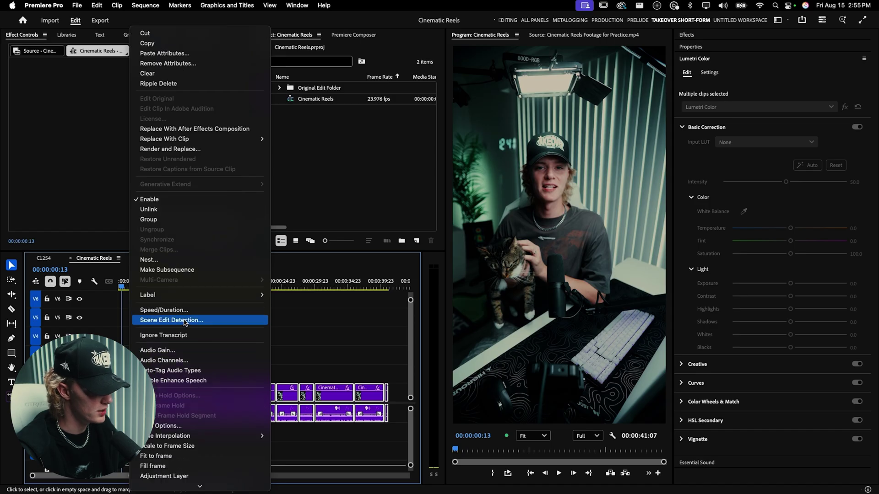
click(186, 321)
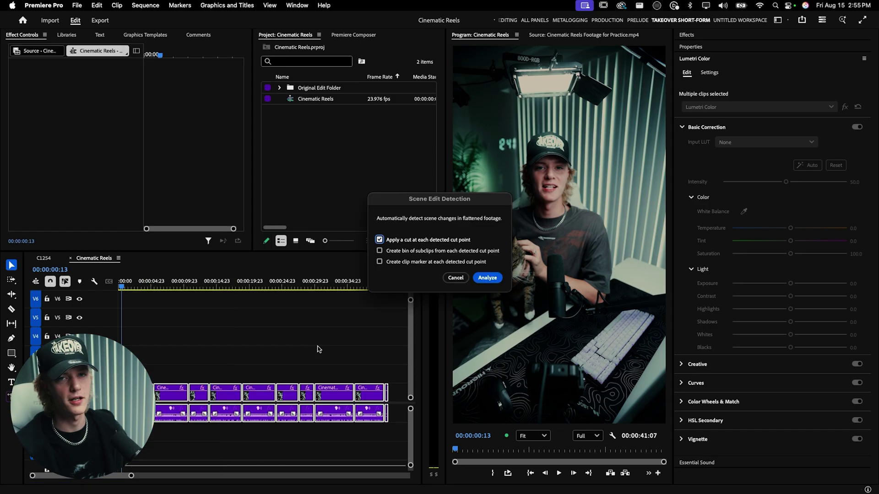
click(456, 278)
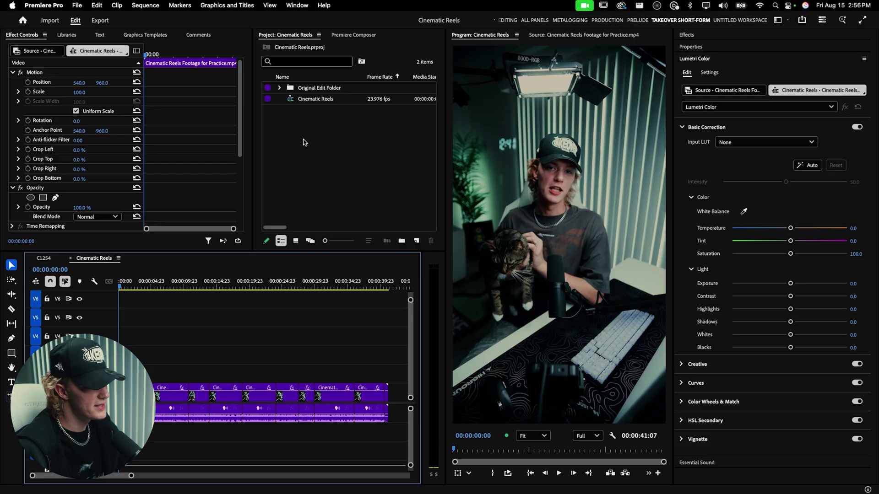
Create a new adjustment layer at 1080 by 1920, 23.976 fps, with square pixels.
right_click(309, 134)
mouse_move(389, 176)
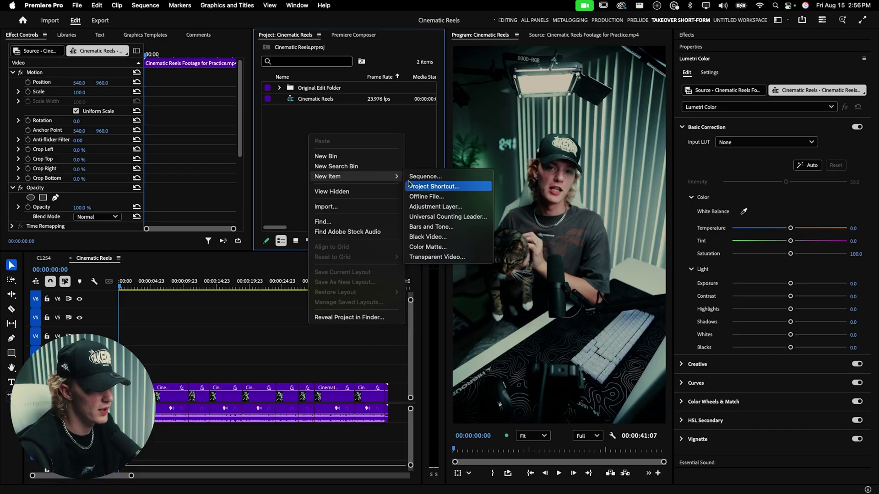
click(425, 206)
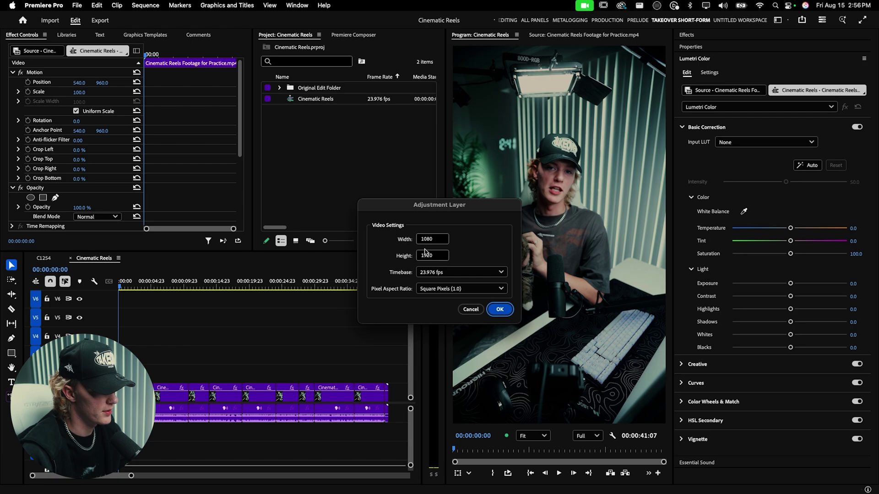
click(500, 309)
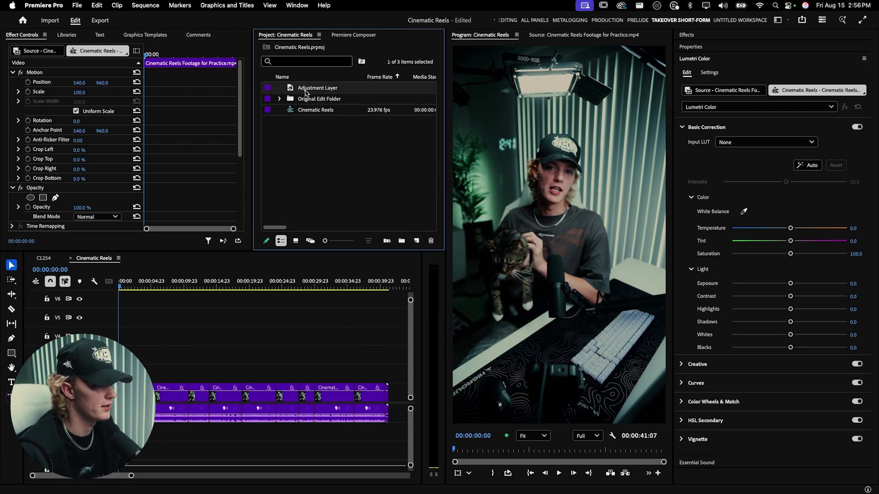
Place the adjustment layer on V4 at the start of the sequence and trim it to end with the first clip.
drag(290, 89, 156, 313)
drag(145, 369, 128, 344)
key(=)
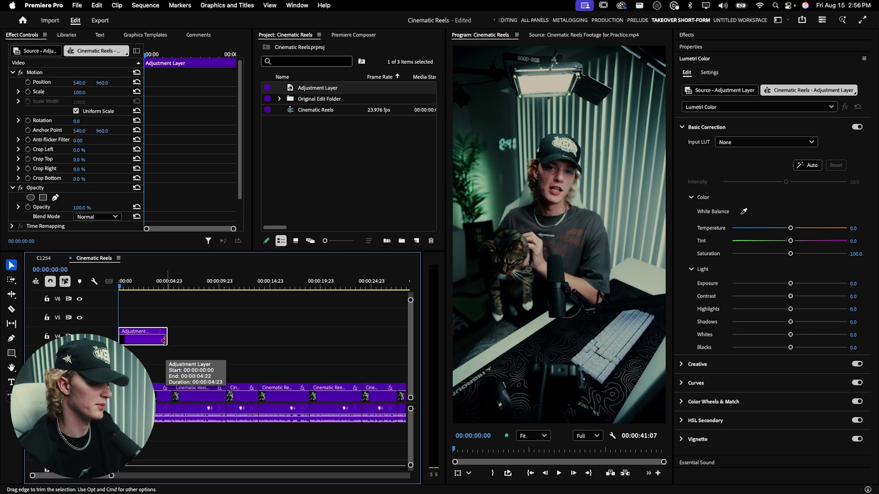
key(space)
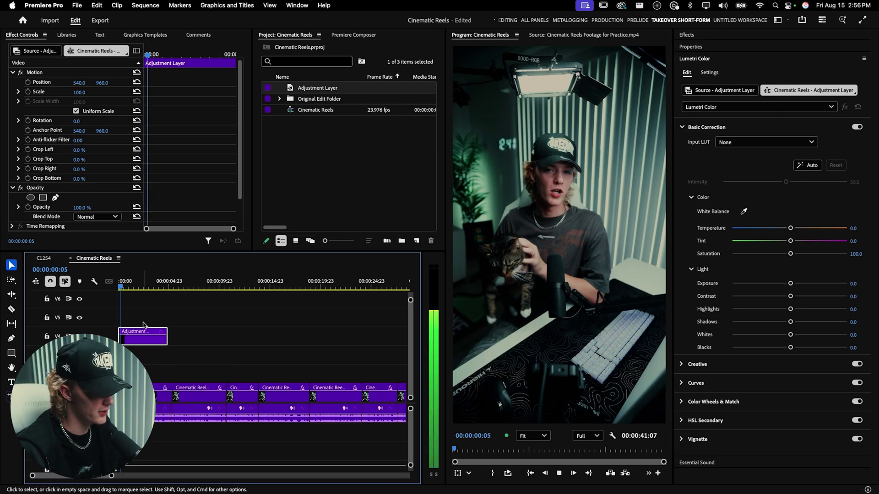
key(=)
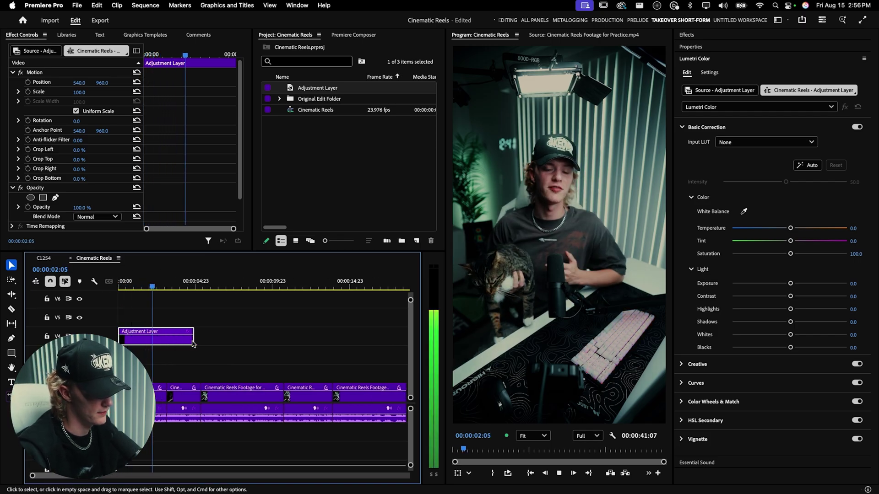
drag(198, 339, 165, 339)
click(137, 286)
drag(136, 284, 128, 284)
scroll(166, 355, up, 2)
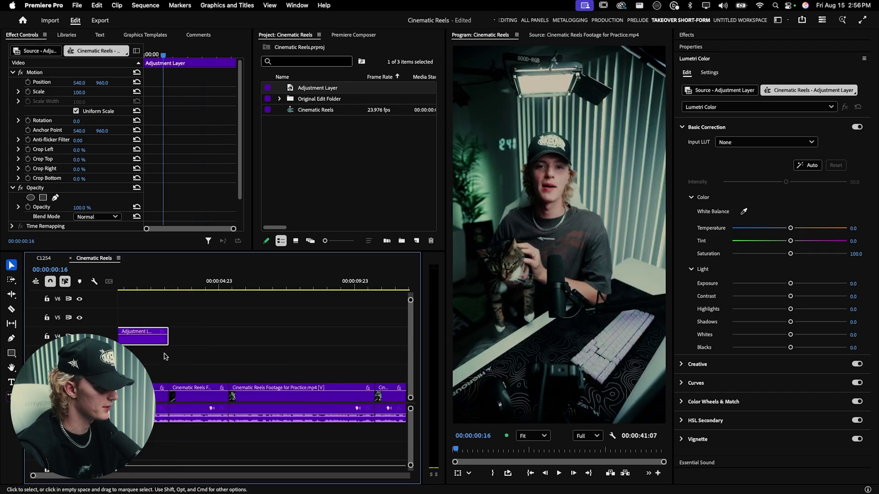
scroll(165, 356, left, 2)
key(Home)
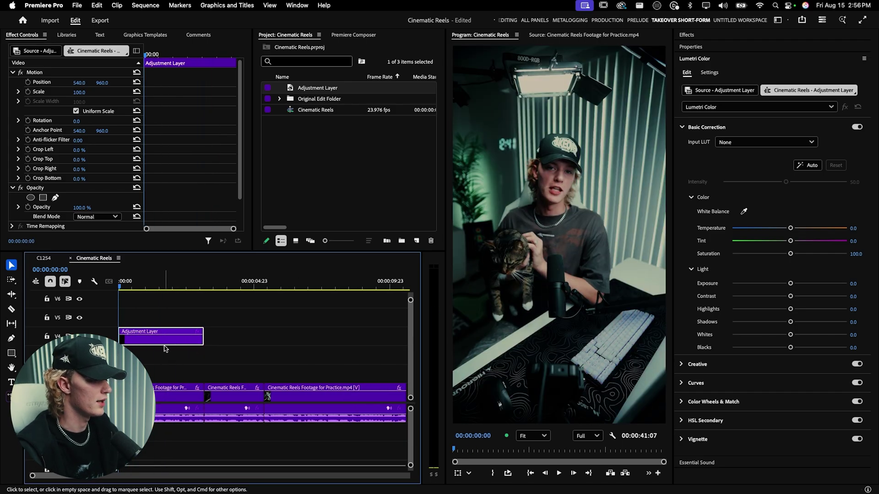
Apply the ViralFX- Camera Pull (Hook) preset to the first adjustment layer and play it from the sequence start.
click(694, 35)
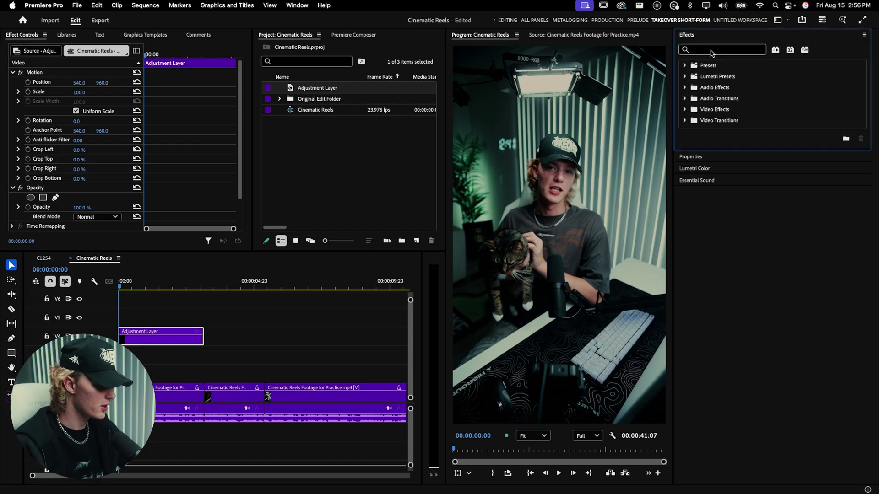
key(Return)
scroll(779, 206, down, 4)
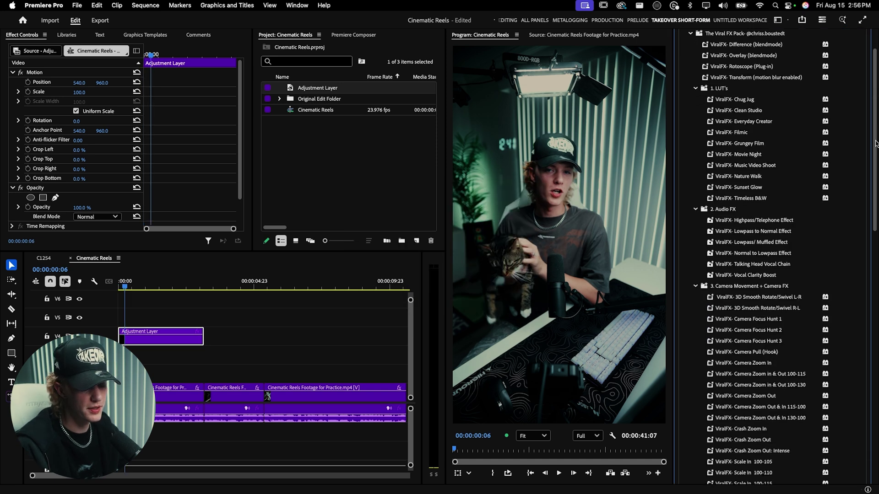
scroll(839, 259, down, 5)
drag(751, 225, 165, 338)
drag(124, 287, 118, 288)
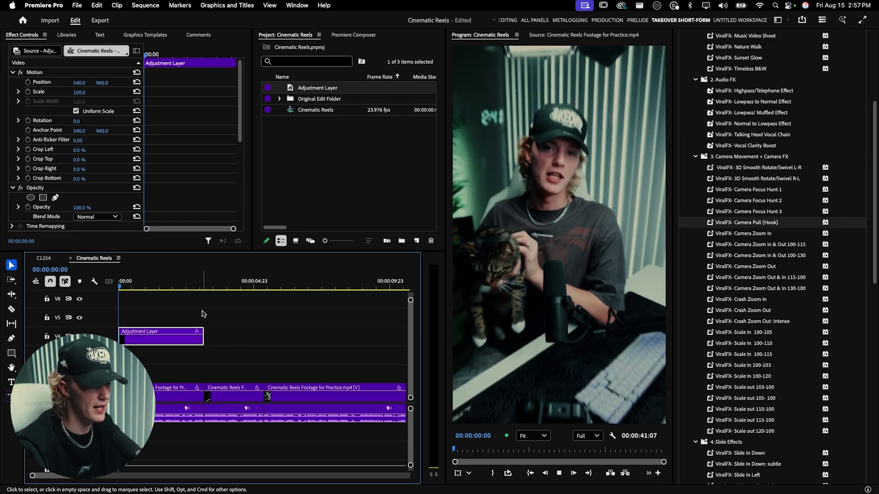
key(space)
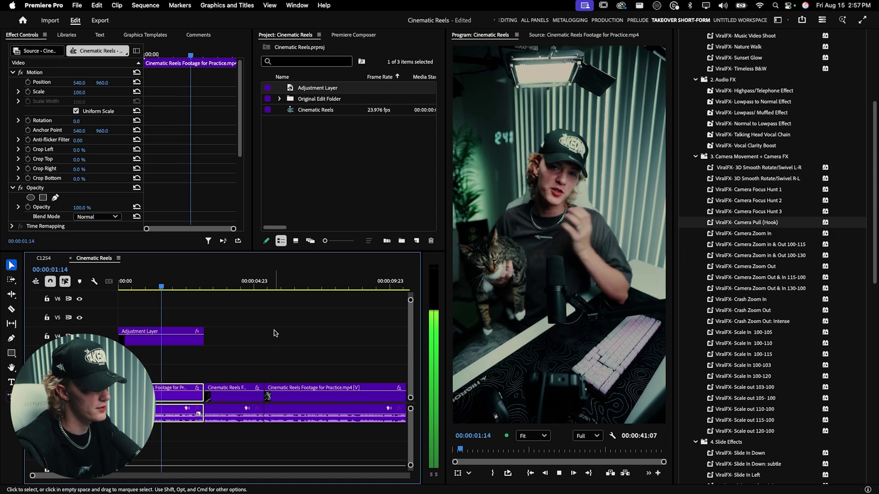
Play through the second and third clips to review the footage after the hook.
key(c)
key(v)
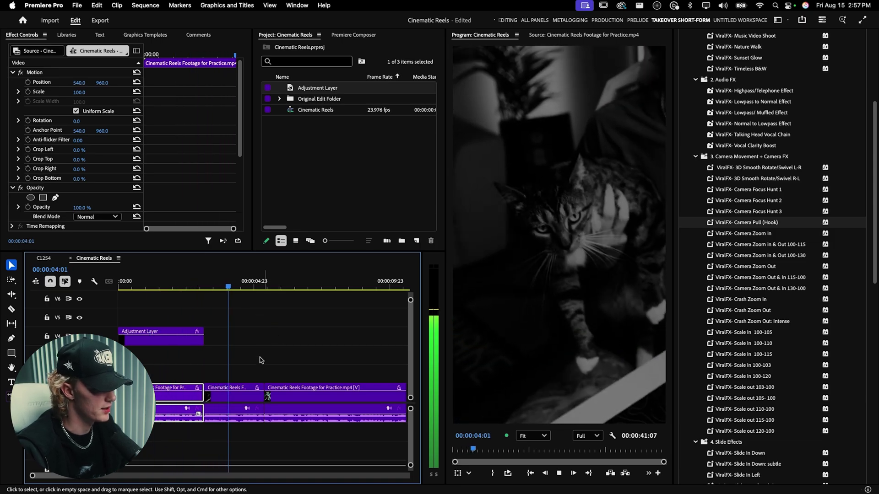
key(d)
key(space)
key(minus)
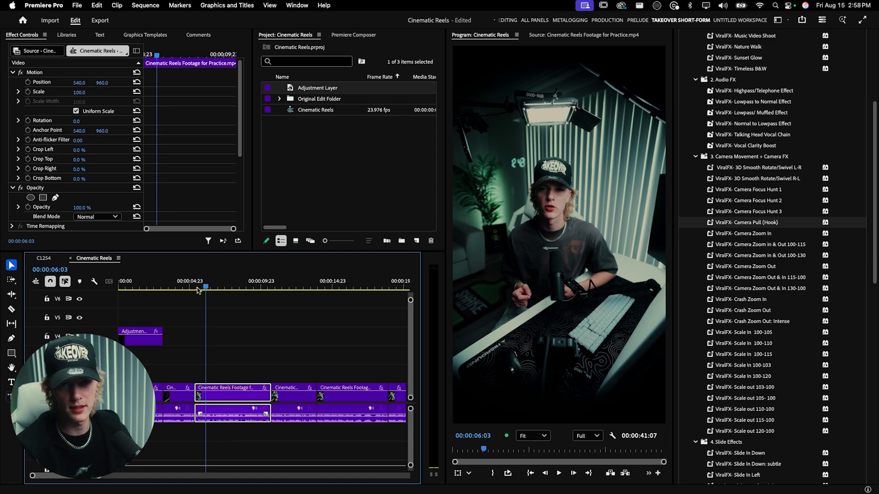
click(198, 290)
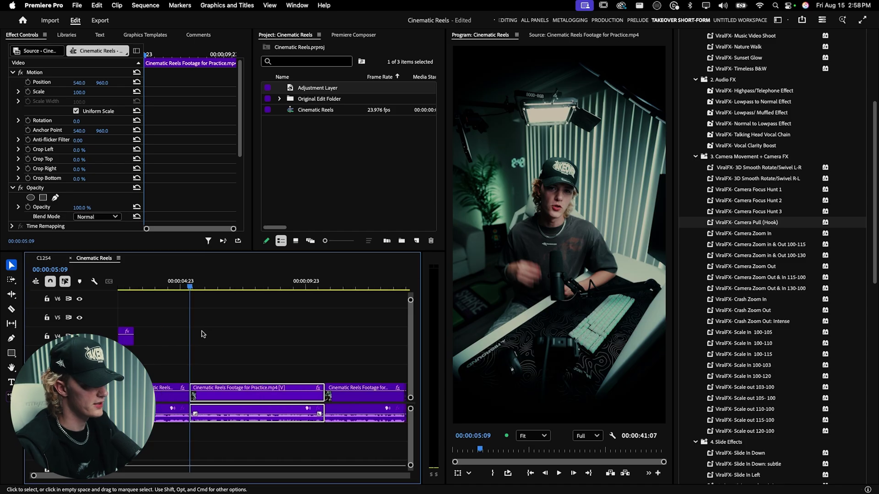
key(=)
key(space)
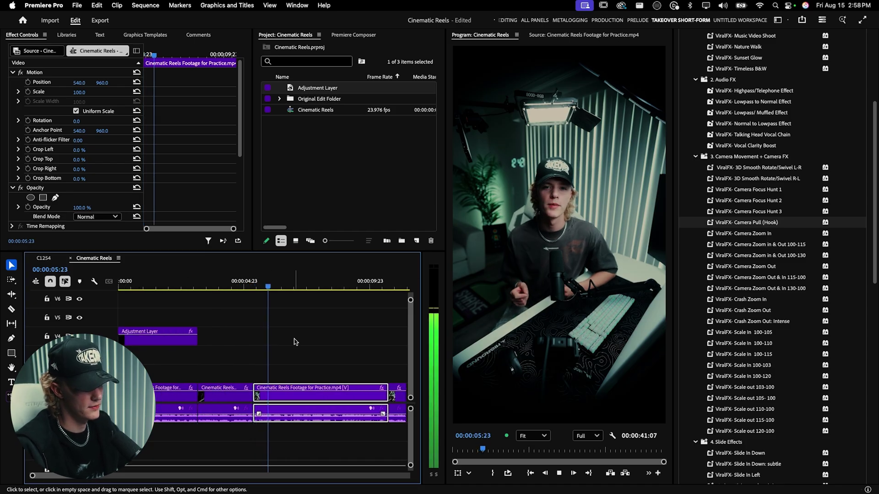
key(space)
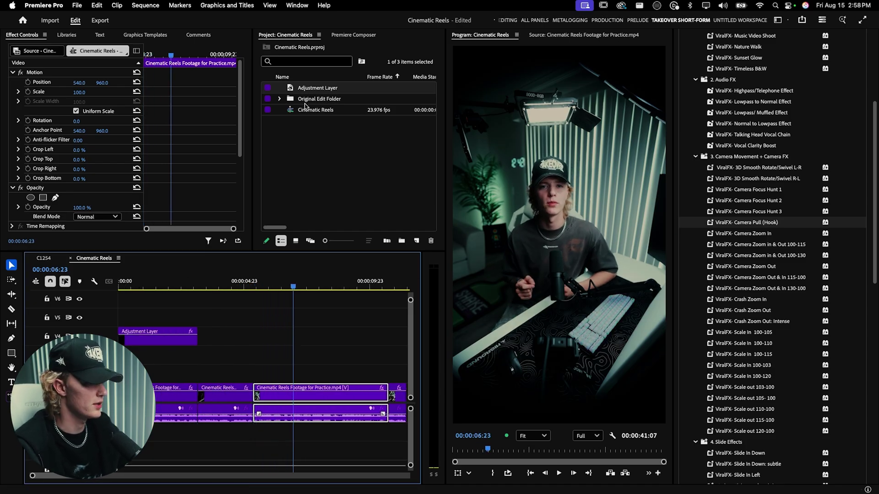
Cover the third clip with an adjustment layer on V4, apply the ViralFX- Camera Zoom In preset, and play it back.
drag(295, 90, 388, 341)
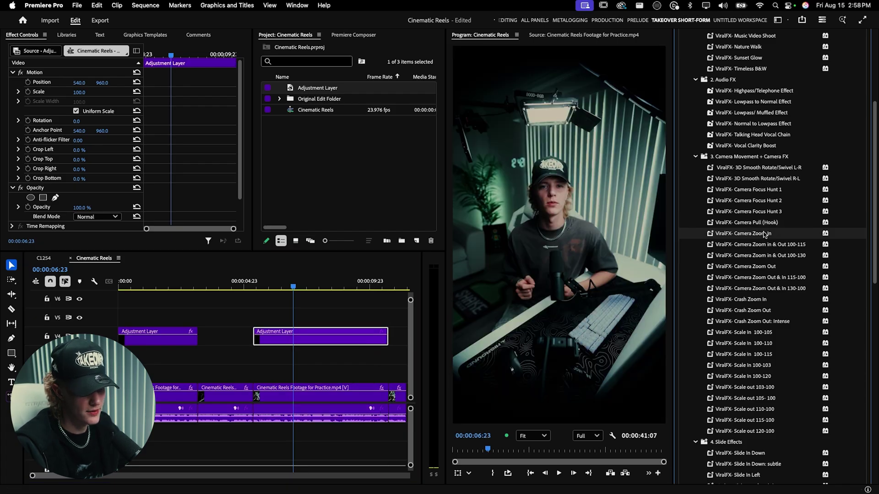
drag(319, 323, 309, 336)
scroll(208, 176, down, 3)
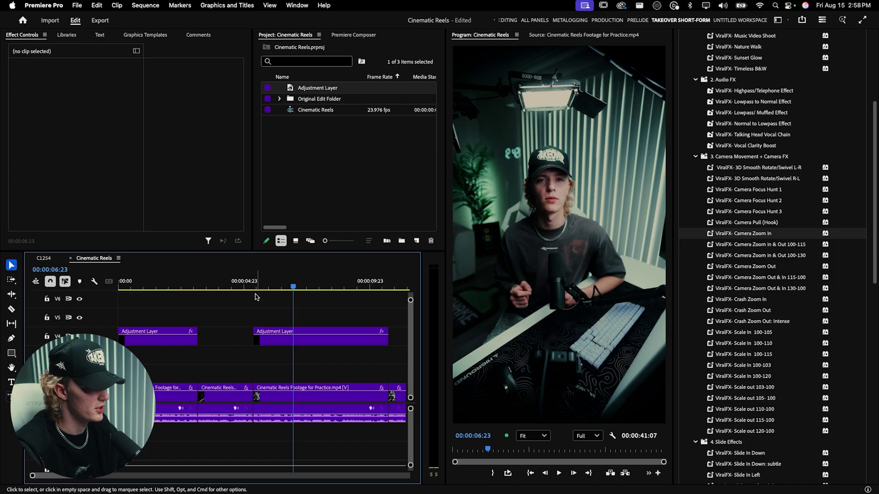
click(256, 286)
key(space)
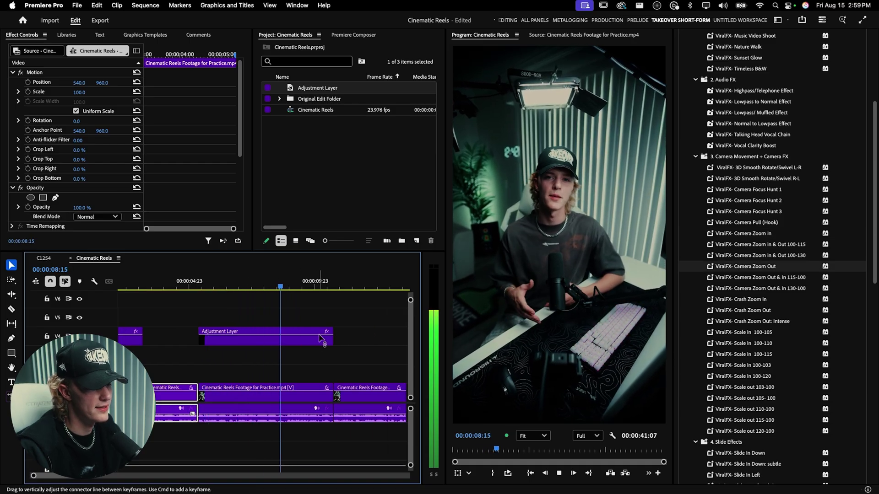
key(space)
Add a Transform scale keyframe of 100 at 00:00:09:15 on the third clip's adjustment layer.
click(319, 338)
scroll(170, 160, down, 2)
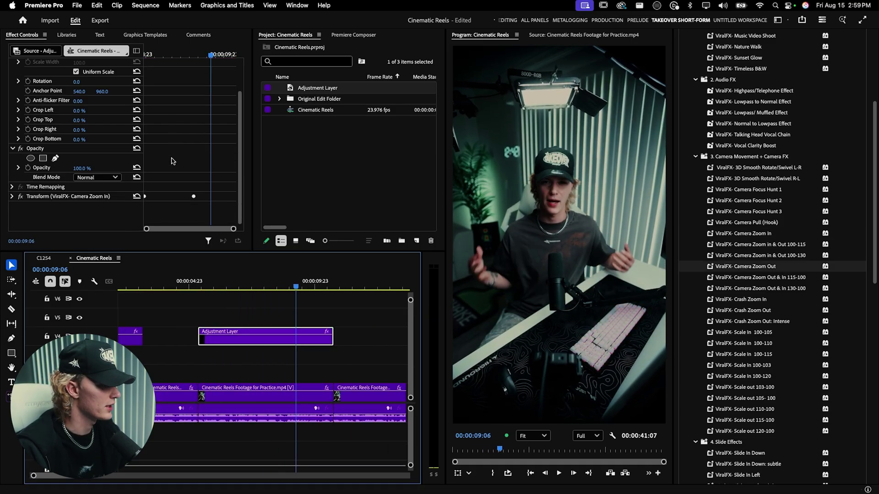
click(69, 197)
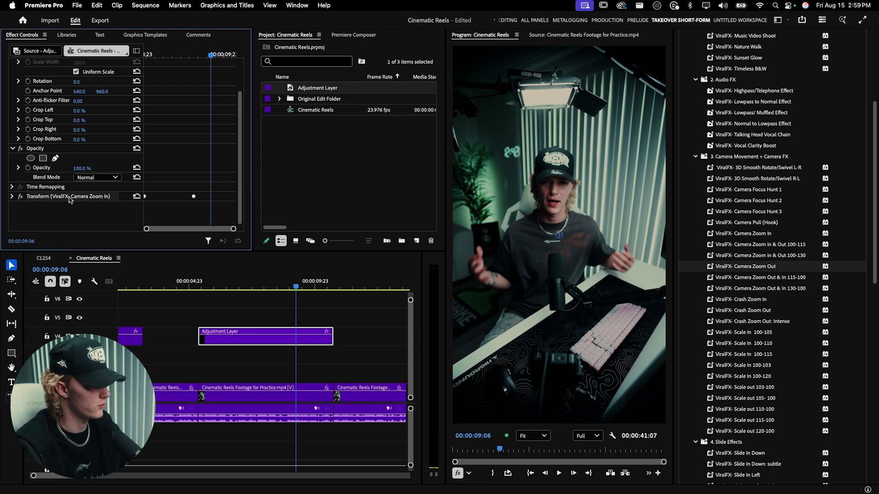
click(12, 197)
scroll(216, 185, down, 4)
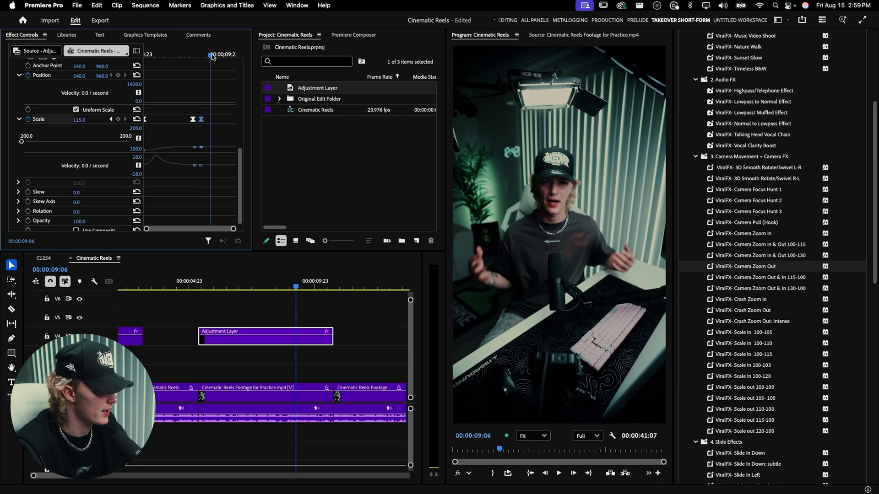
drag(213, 57, 218, 54)
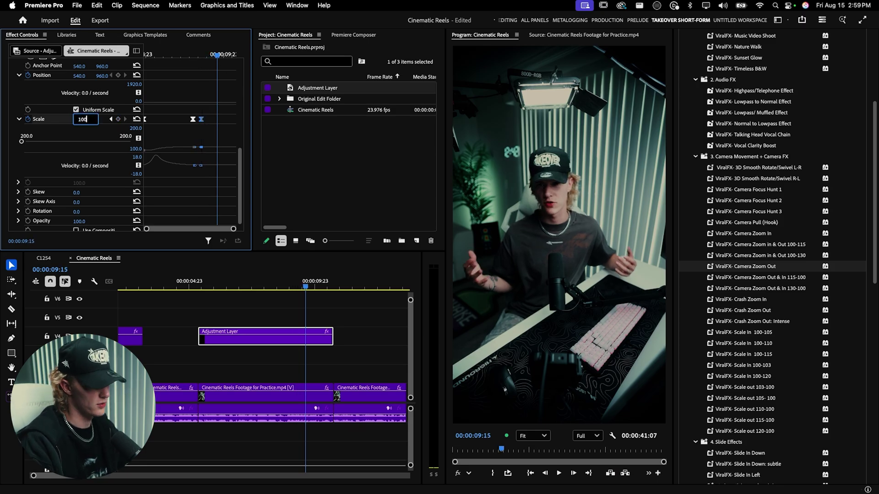
key(Return)
Play back the zoom out and steepen the velocity curve between the last two scale keyframes.
drag(219, 56, 191, 55)
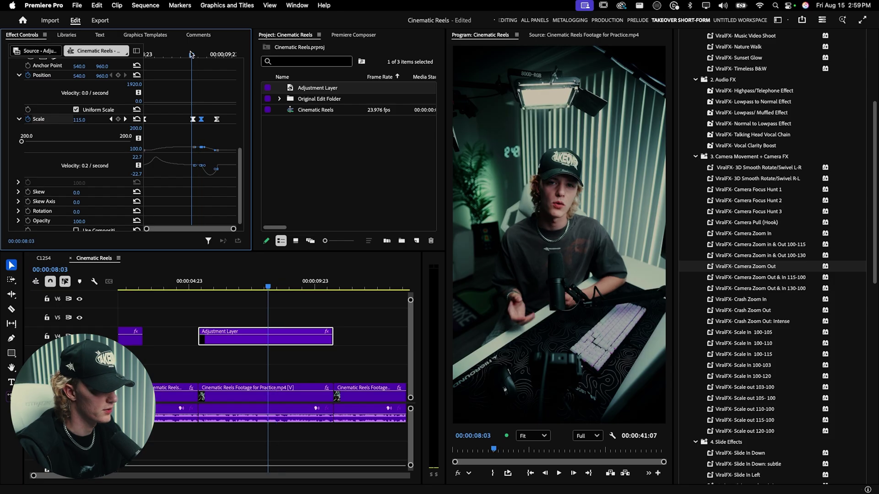
key(space)
key(space)
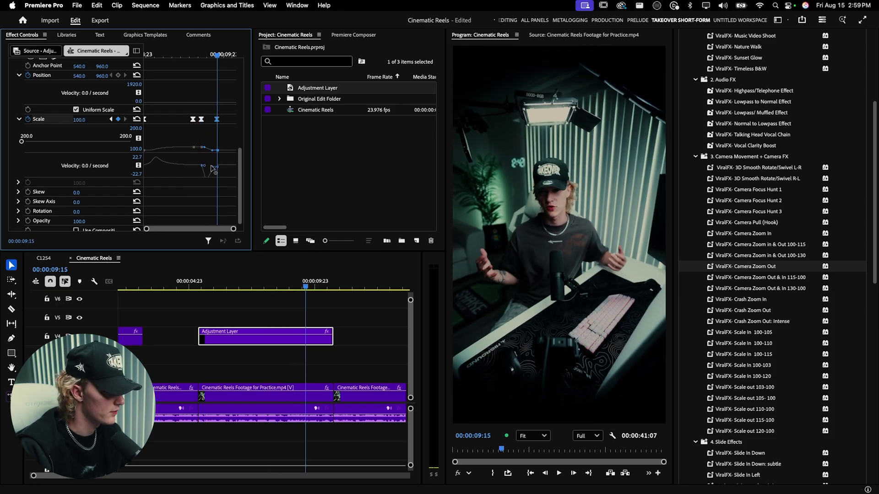
key(space)
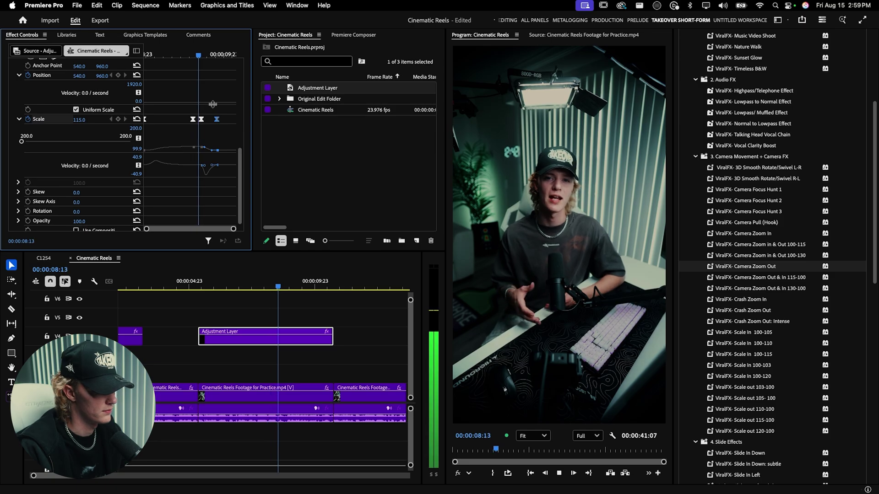
key(space)
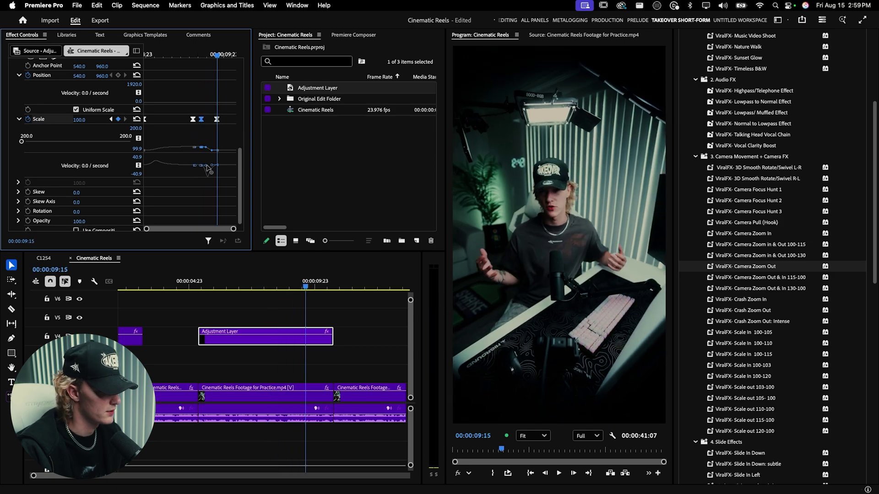
Move the last scale keyframe slightly later to lengthen the zoom out, and play it back.
drag(218, 118, 223, 119)
click(194, 55)
key(space)
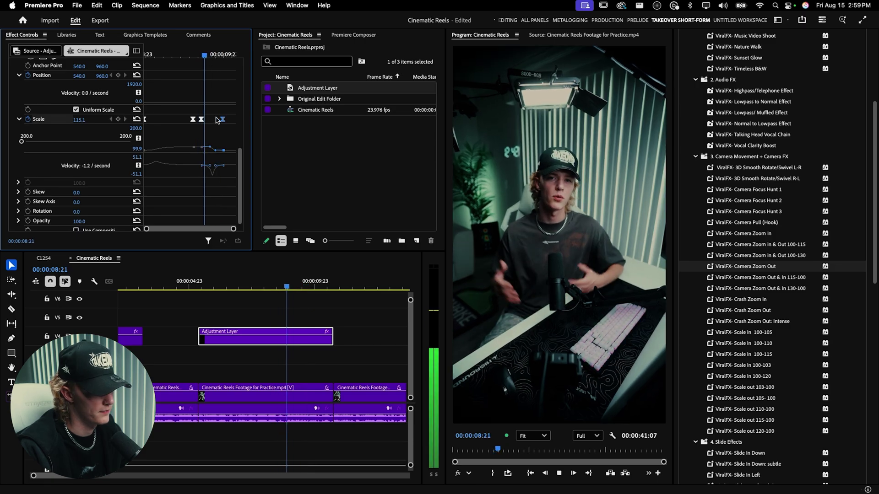
key(space)
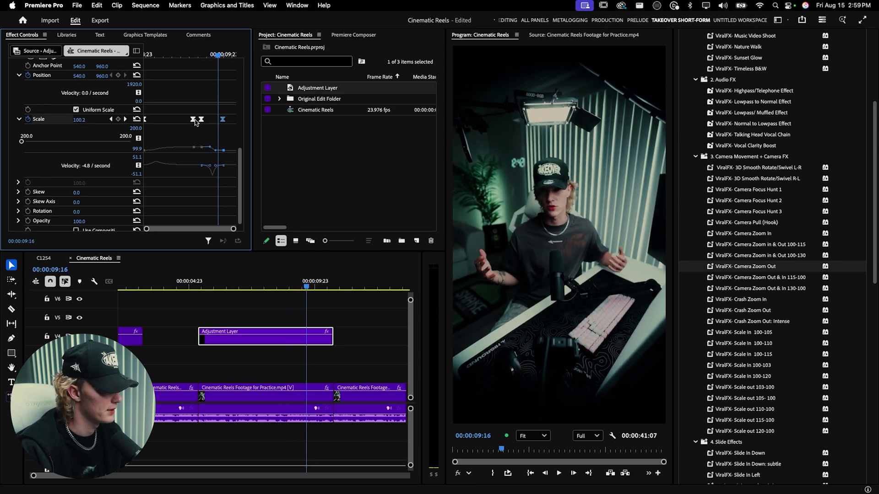
Move the two scale keyframes before the last one slightly earlier, and play back the zoom out.
drag(201, 120, 195, 120)
click(190, 56)
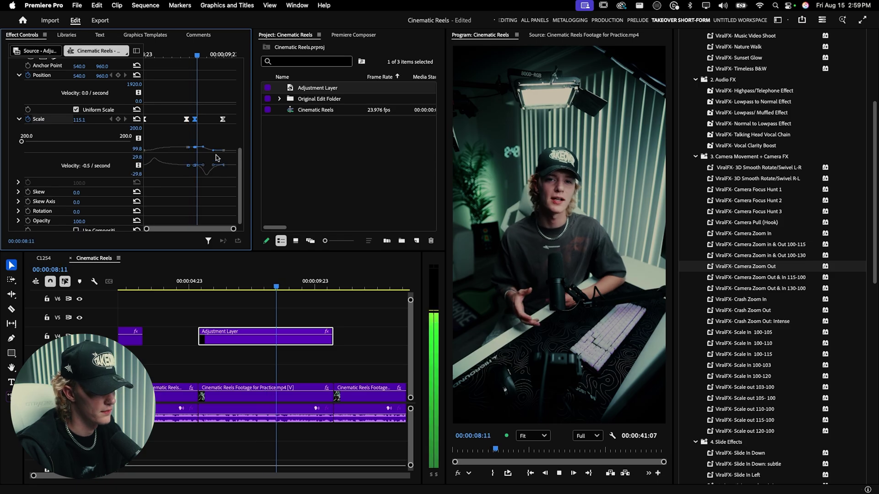
key(space)
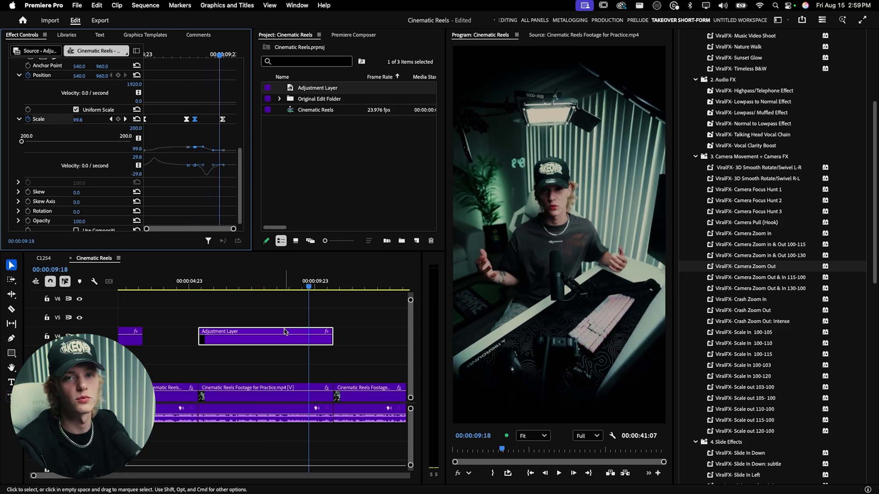
Add a second adjustment layer on V5 above the third clip and match it to the length of the V4 layer.
click(331, 354)
key(c)
scroll(313, 359, down, 3)
key(v)
scroll(209, 359, up, 2)
key(Up)
key(space)
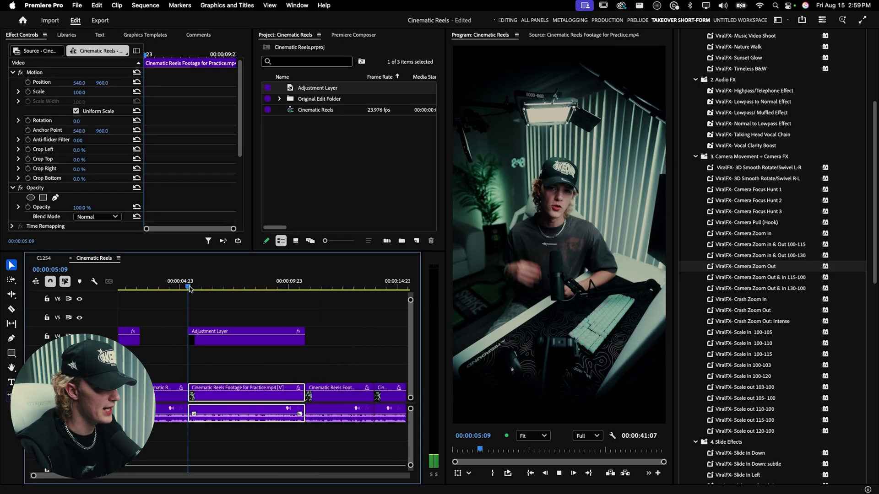
key(space)
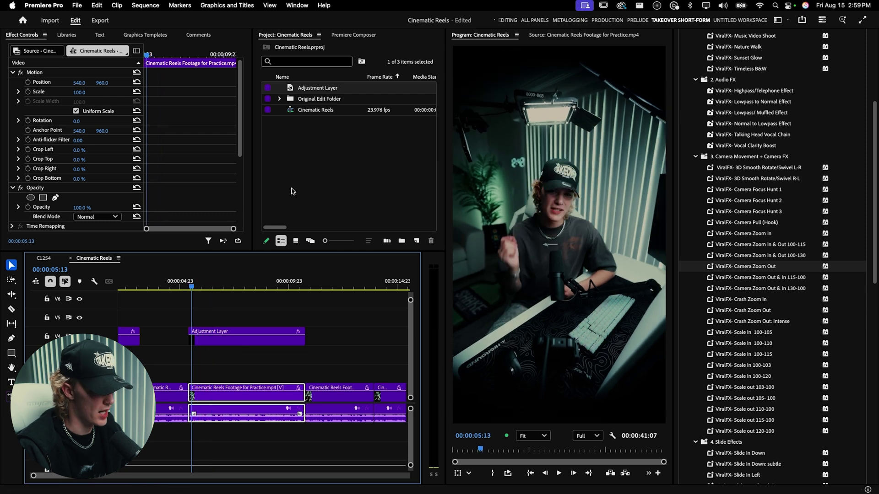
click(292, 90)
drag(280, 288, 192, 316)
drag(297, 317, 305, 319)
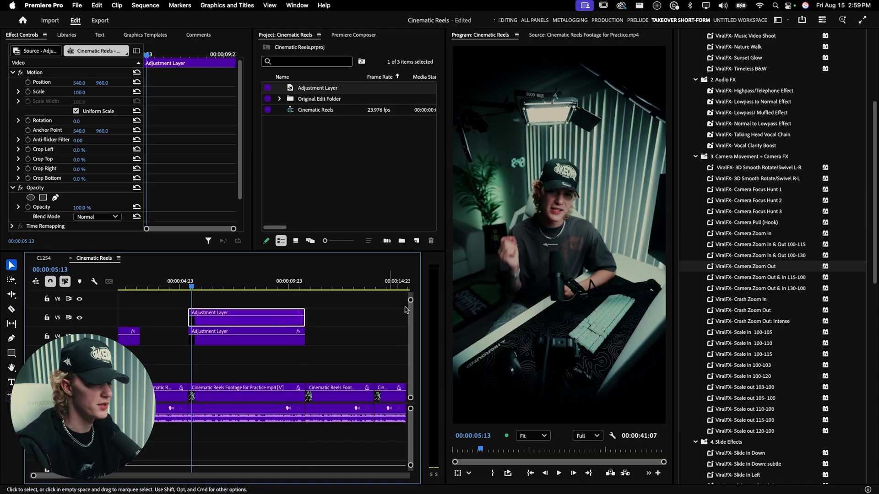
Apply the ViralFX- Transform (motion blur enabled) preset to the V5 adjustment layer and play back the third clip.
scroll(742, 79, up, 5)
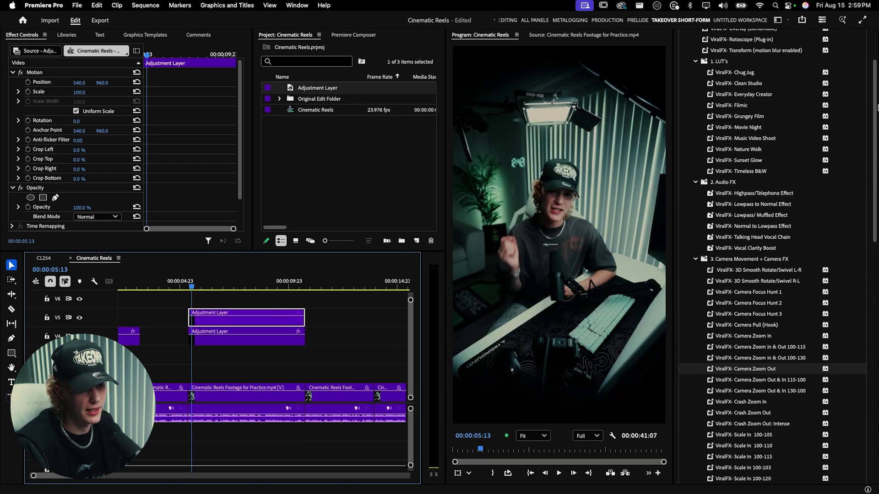
drag(235, 317, 234, 318)
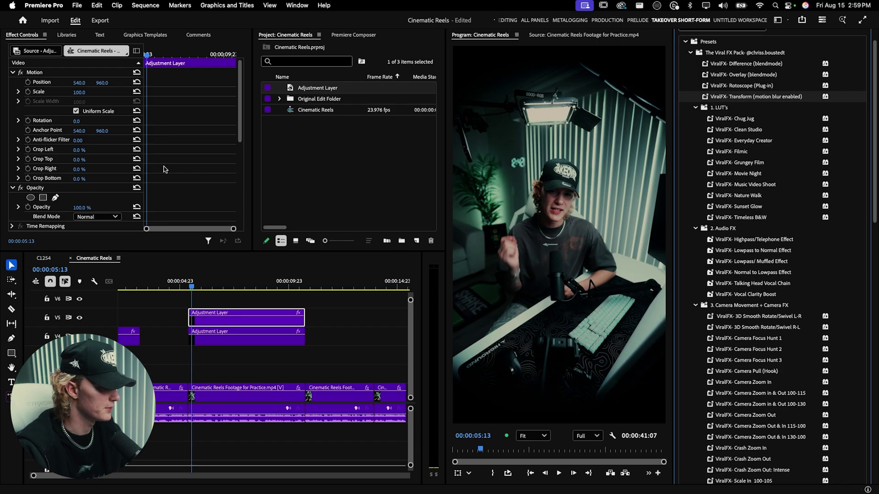
scroll(86, 160, down, 5)
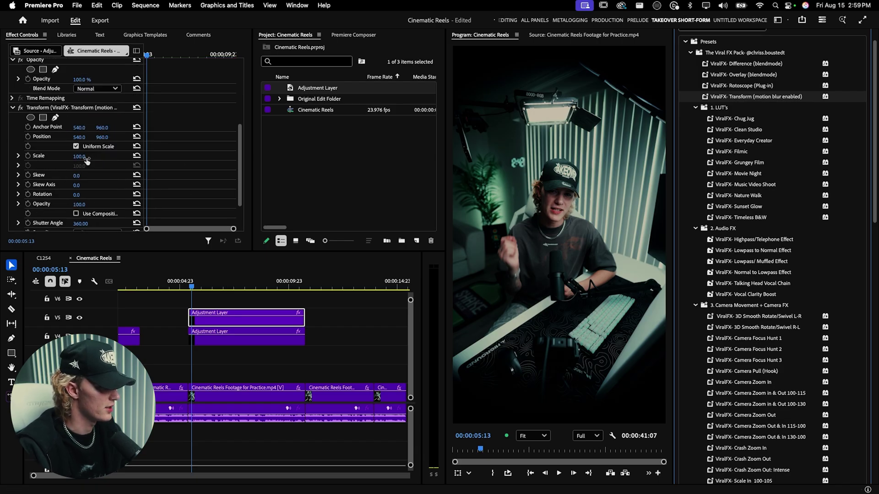
click(181, 281)
key(space)
key(c)
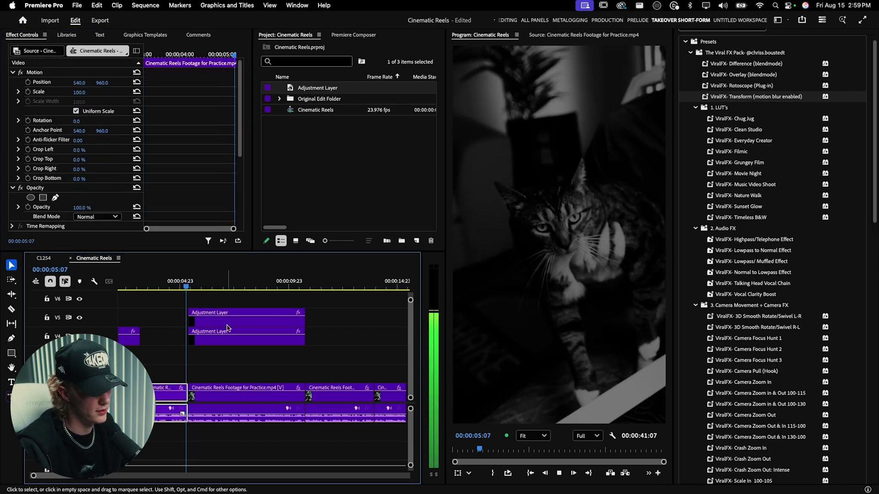
key(v)
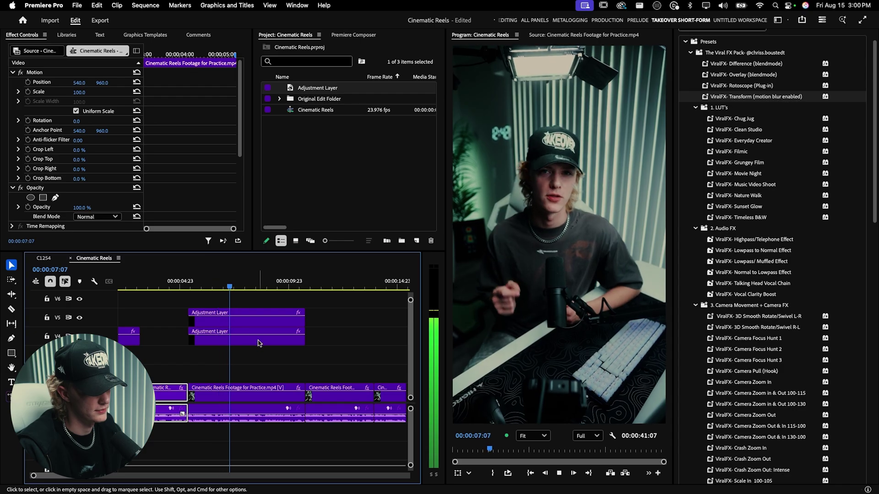
scroll(295, 351, down, 2)
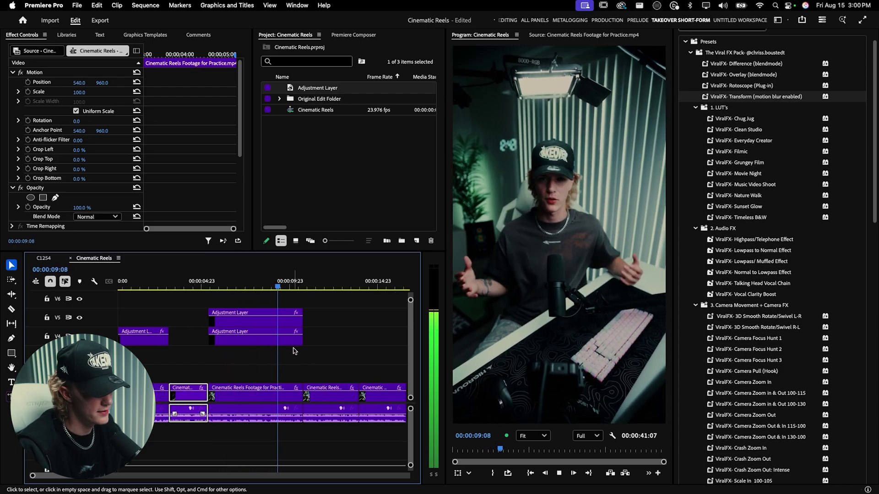
Extend the V4 and V5 adjustment layers to the end of the fourth clip and play through the following clips.
drag(290, 338, 344, 345)
drag(289, 319, 346, 325)
click(271, 285)
key(space)
key(c)
key(v)
click(337, 360)
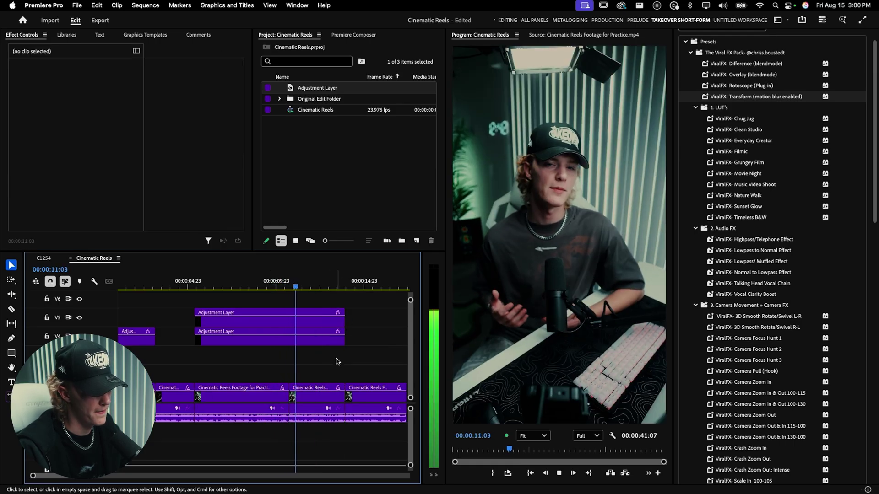
key(minus)
key(c)
key(v)
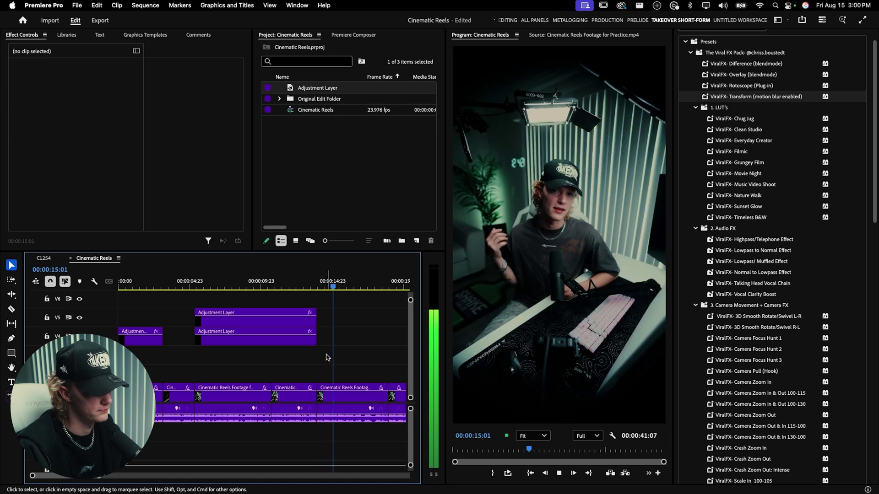
click(332, 395)
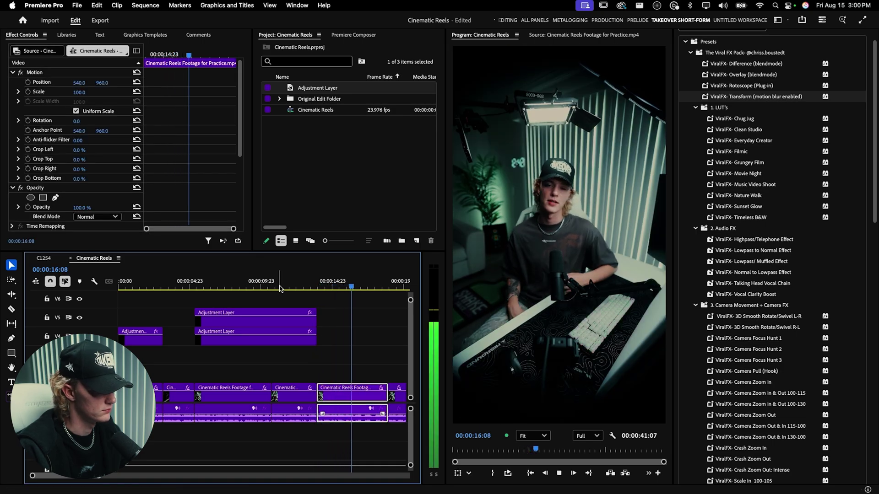
click(260, 288)
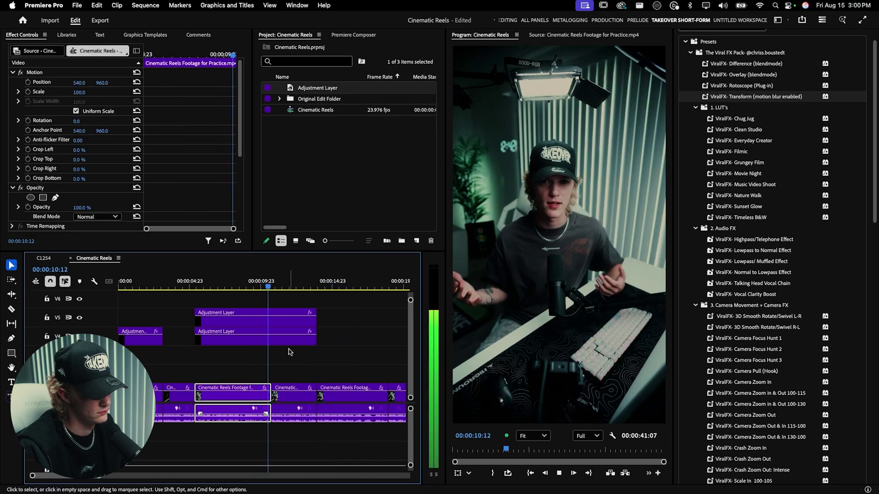
Cut both adjustment layers at the start of the fourth clip and delete the pieces above that clip.
key(space)
key(c)
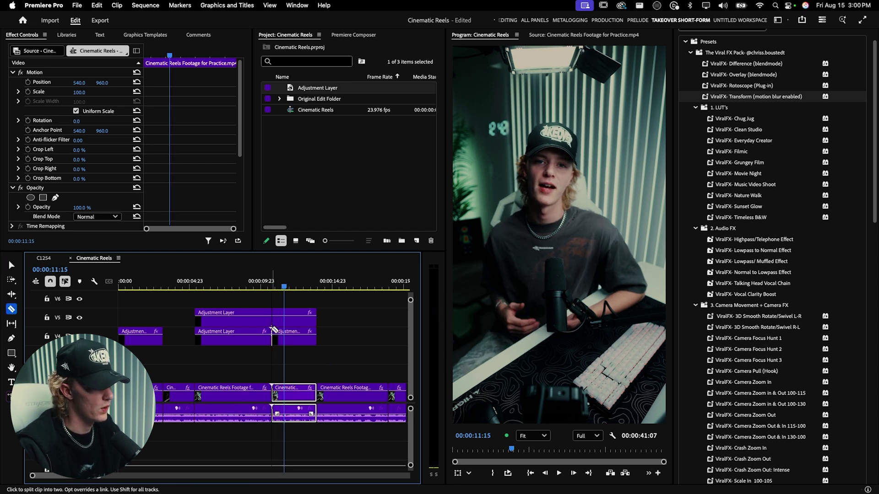
key(v)
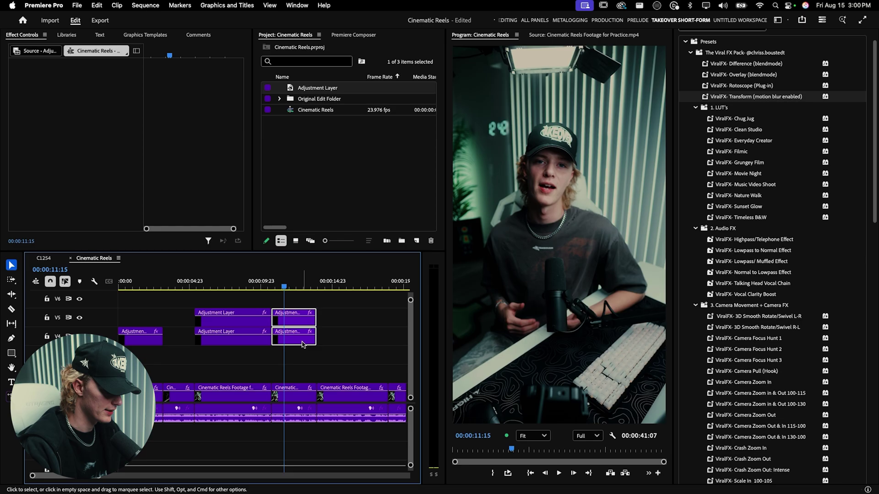
key(Delete)
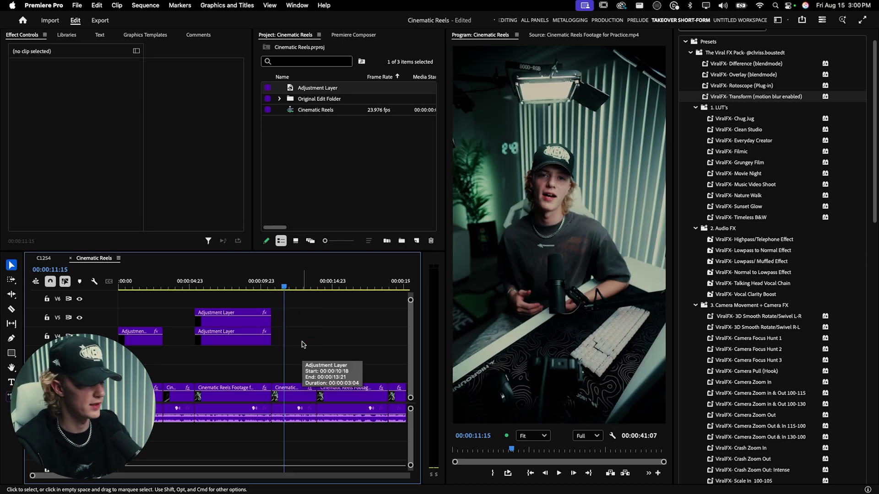
Duplicate the third clip's V5 adjustment layer to the start of the fifth clip on V5, and play that clip.
key(minus)
key(space)
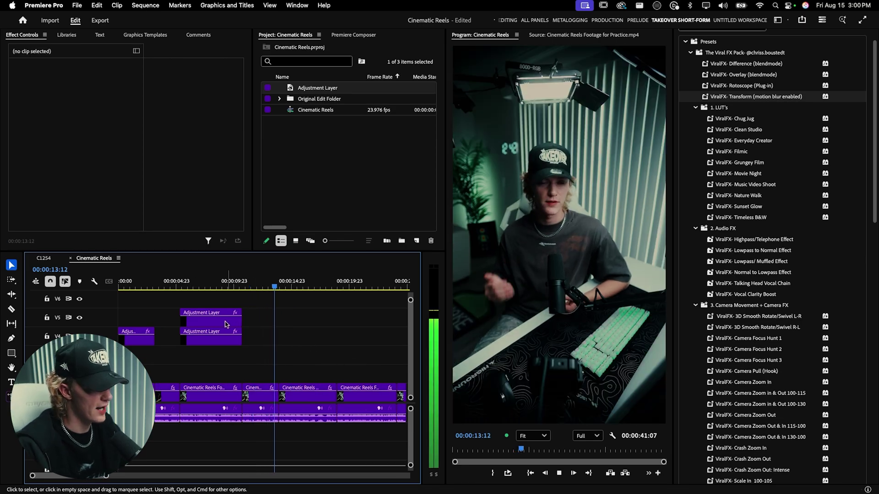
click(227, 324)
key(space)
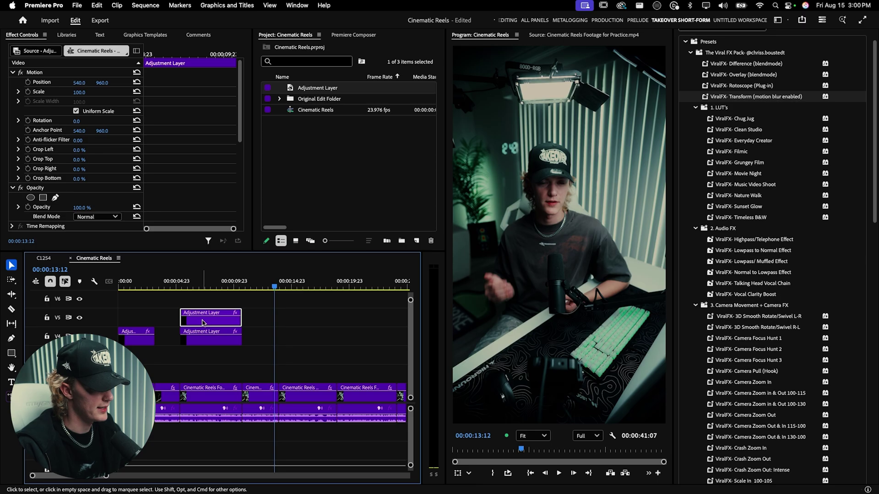
drag(204, 322, 313, 328)
key(space)
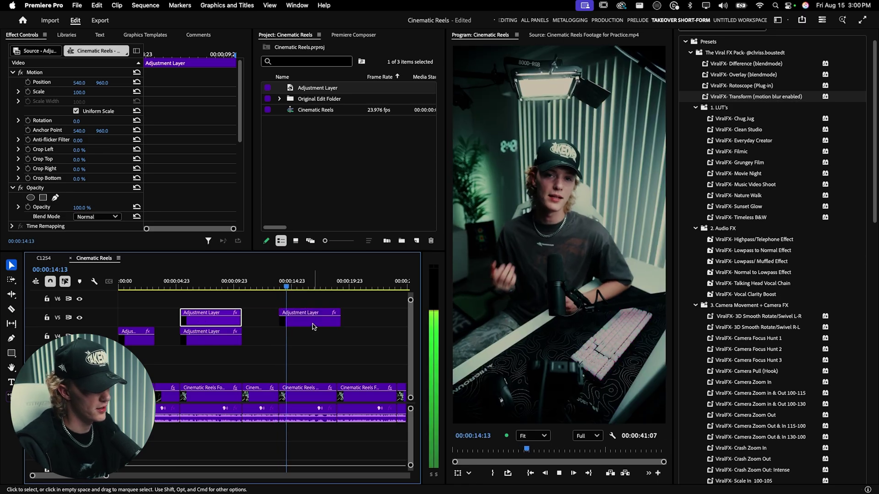
click(306, 325)
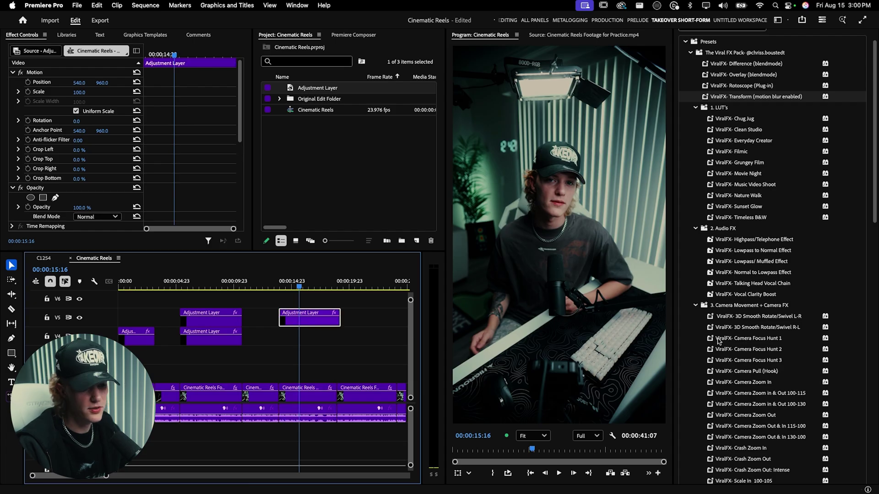
Apply the ViralFX- Scale In 100-110 preset to the fifth clip's adjustment layer and play it back.
scroll(778, 254, down, 10)
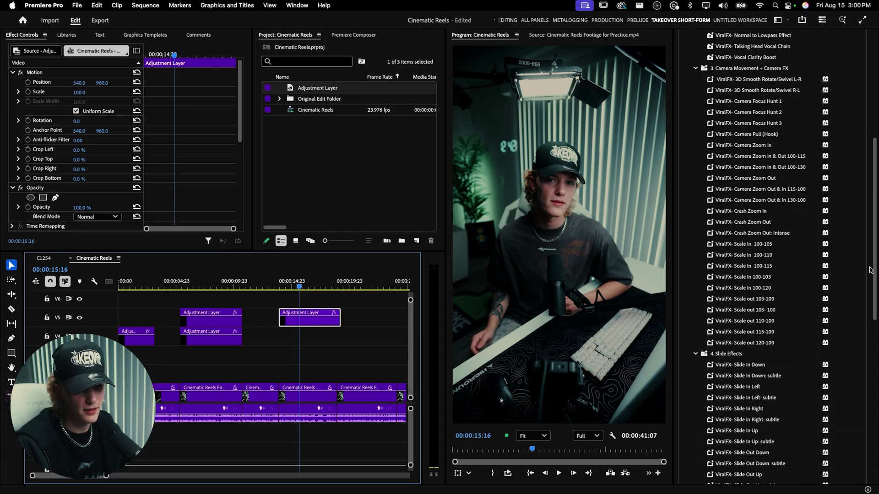
drag(763, 257, 306, 322)
click(283, 280)
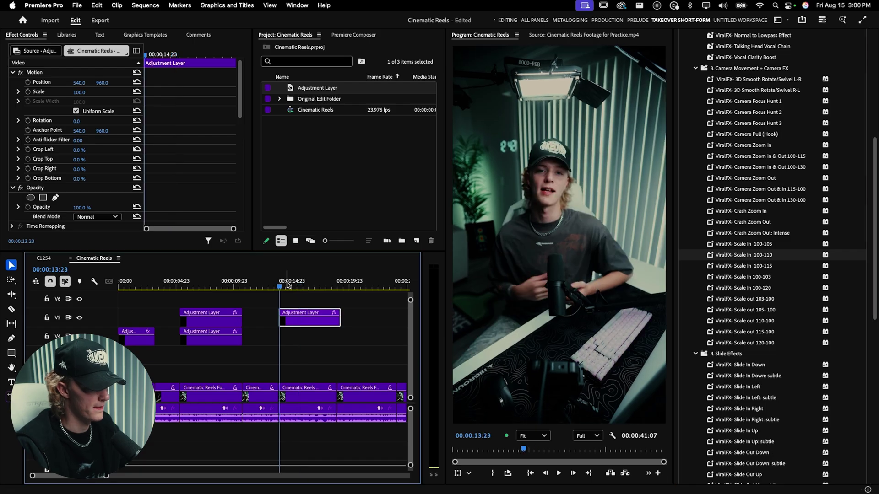
key(space)
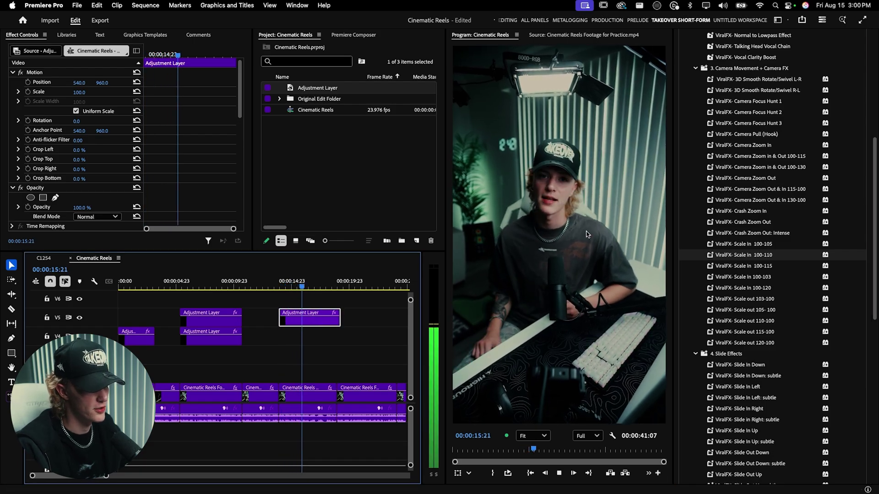
Extend the fifth clip's adjustment layer to the end of the sixth clip.
click(328, 352)
scroll(320, 344, right, 2)
drag(280, 321, 320, 322)
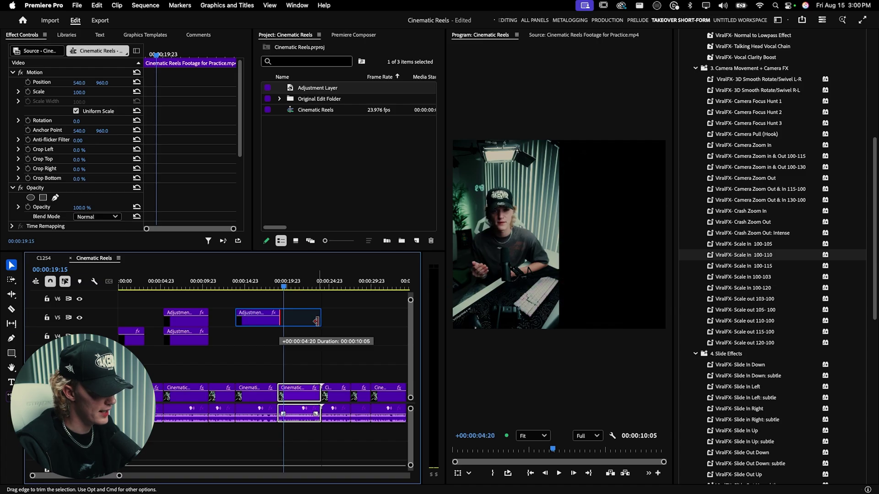
Move the last scale keyframe to the end of the extended adjustment layer and play back the slow scale in.
scroll(212, 185, down, 5)
drag(192, 120, 233, 120)
drag(176, 55, 144, 55)
key(space)
click(345, 351)
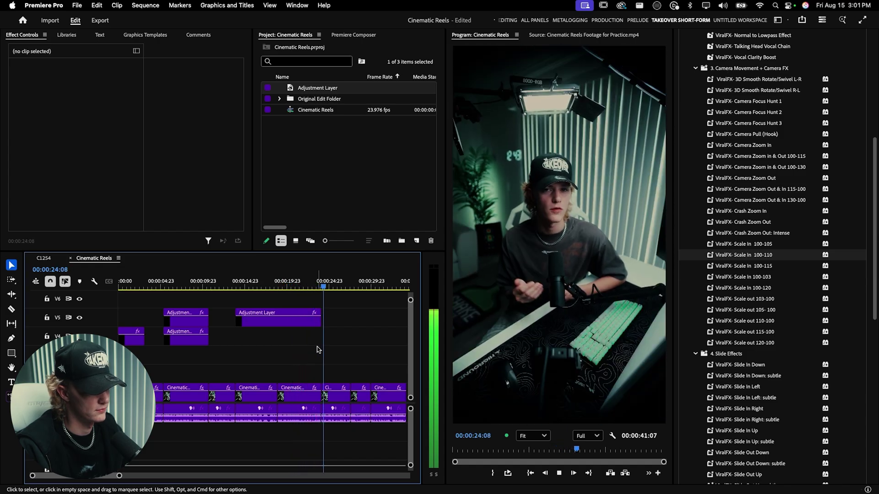
key(space)
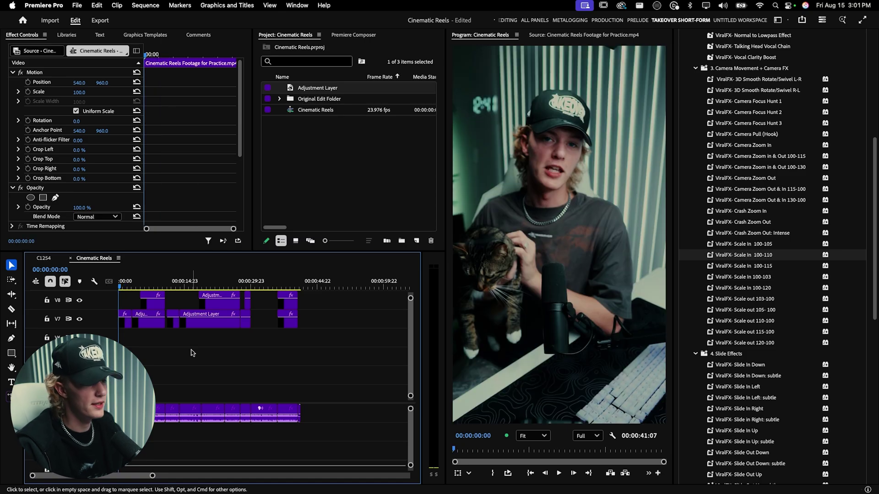
Play back the full edit with its V7 and V8 adjustment layers from the beginning, and save the project.
key(space)
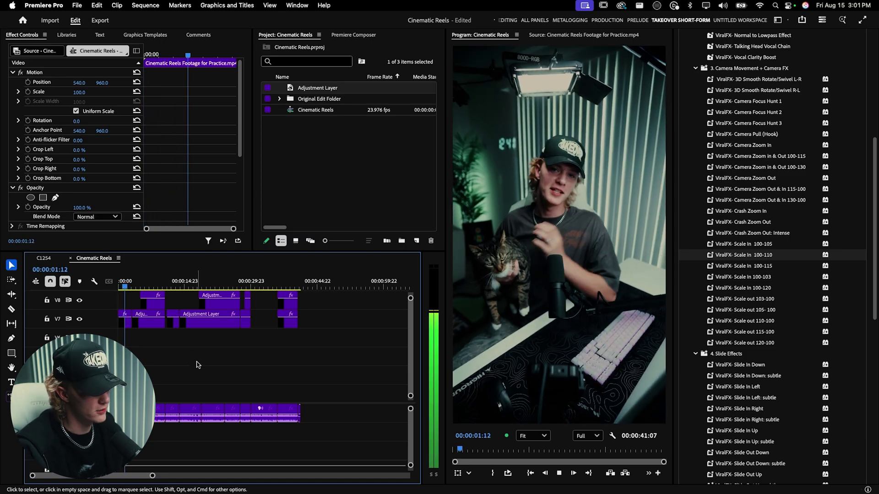
key(=)
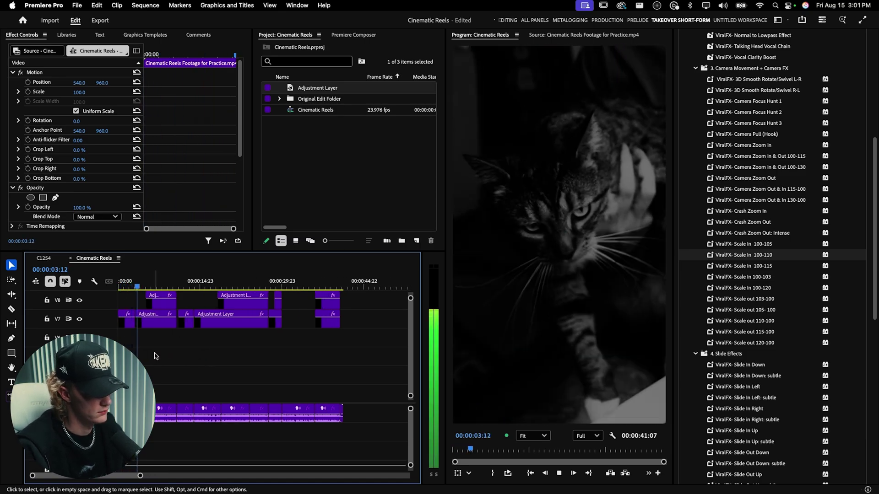
key(c)
key(minus)
key(v)
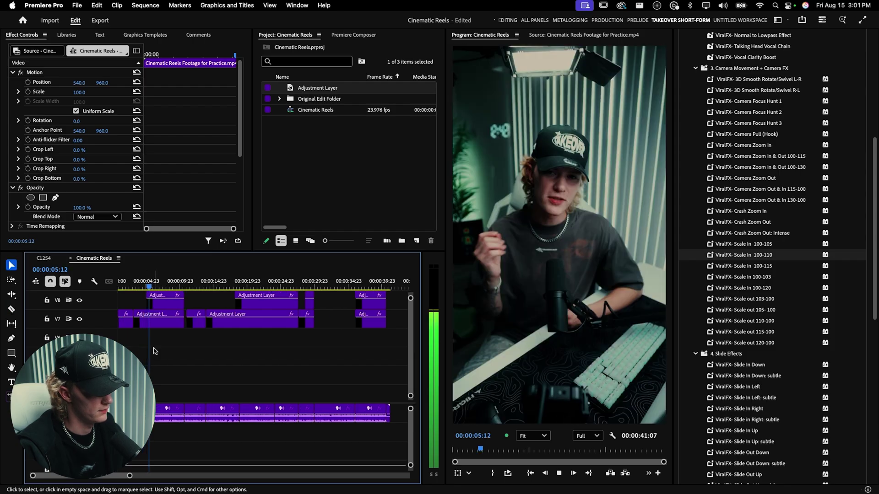
key(c)
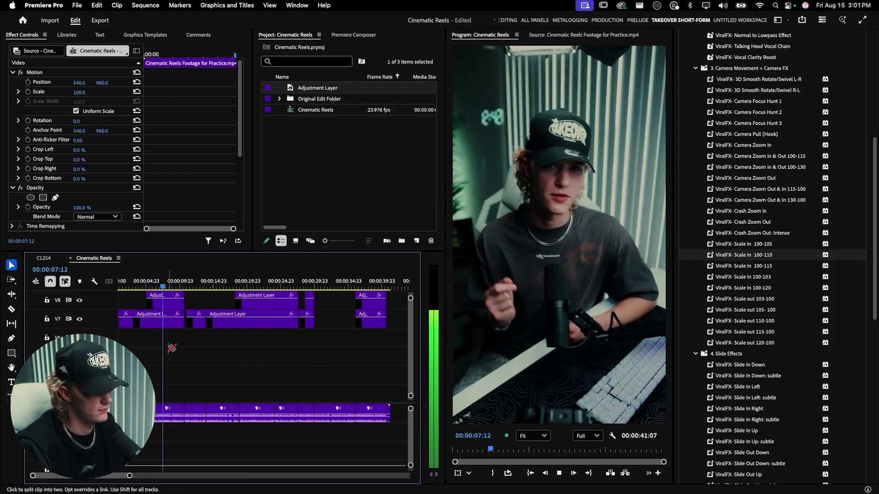
key(v)
key(minus)
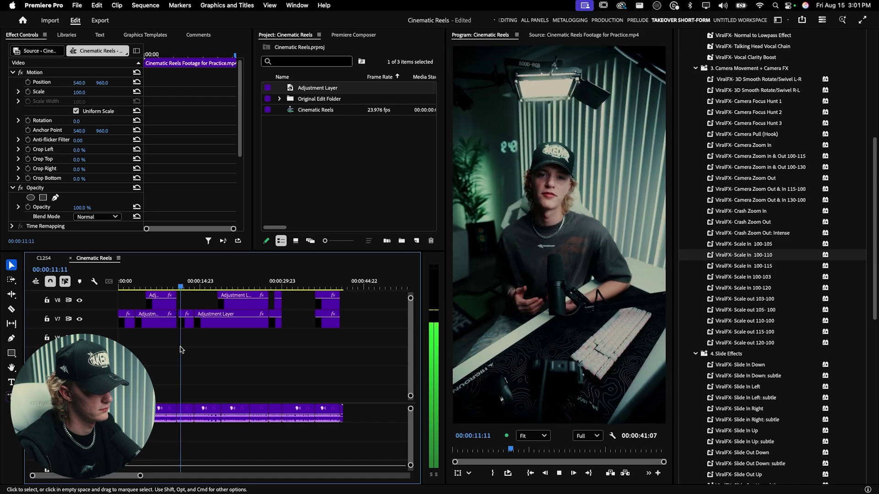
click(214, 353)
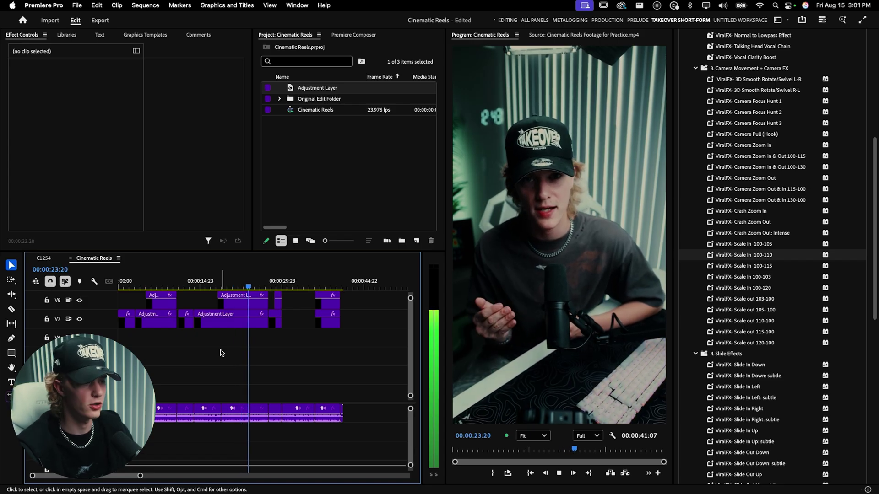
key(super+s)
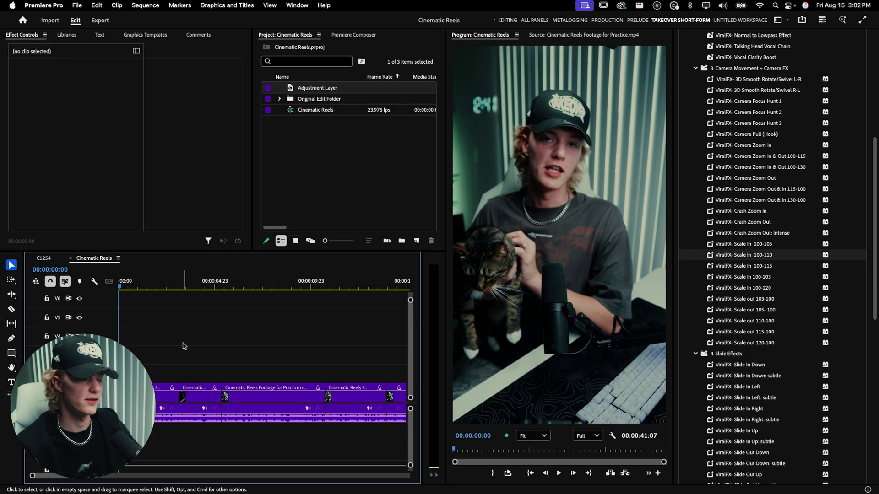
Play back the black-and-white cat clip, second on the timeline, from its start.
click(181, 283)
key(space)
key(c)
key(v)
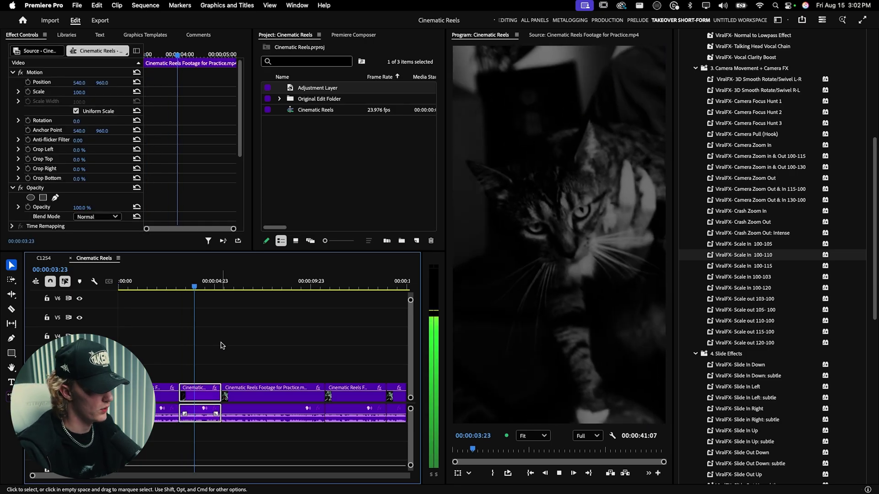
key(space)
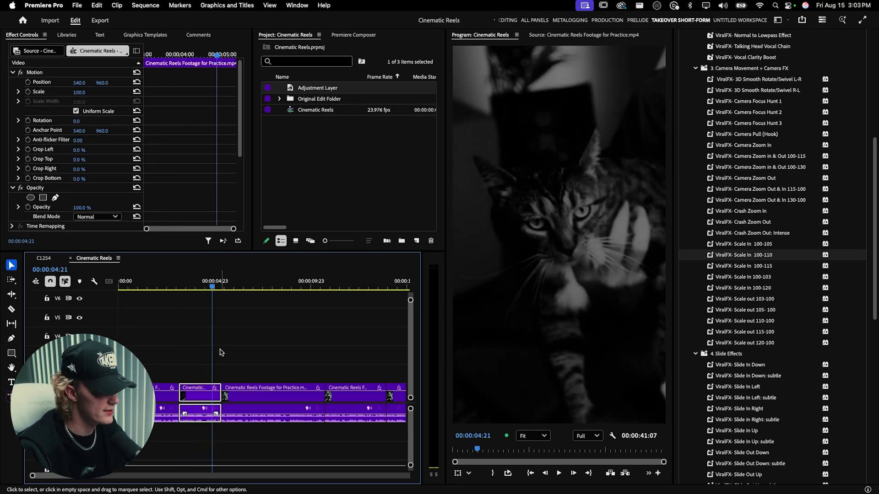
Add a text title reading "1." over the black-and-white cat clip, starting at 00:00:03:04.
scroll(186, 363, up, 3)
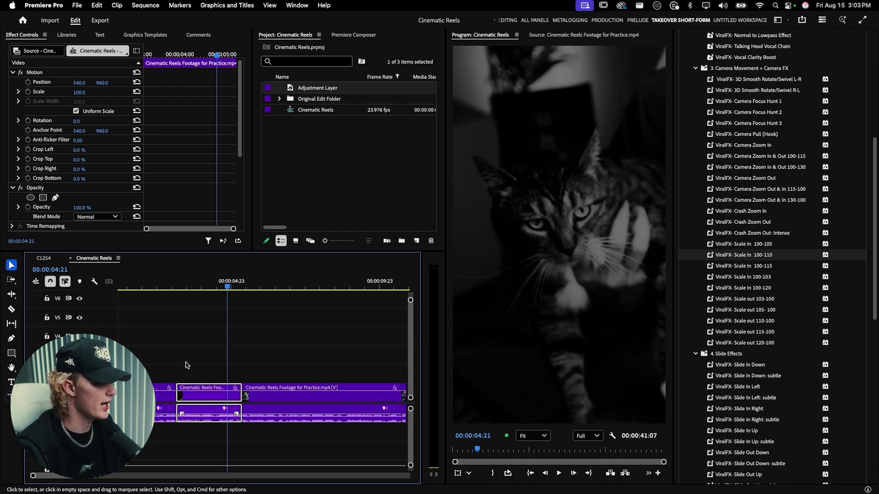
click(178, 288)
click(11, 382)
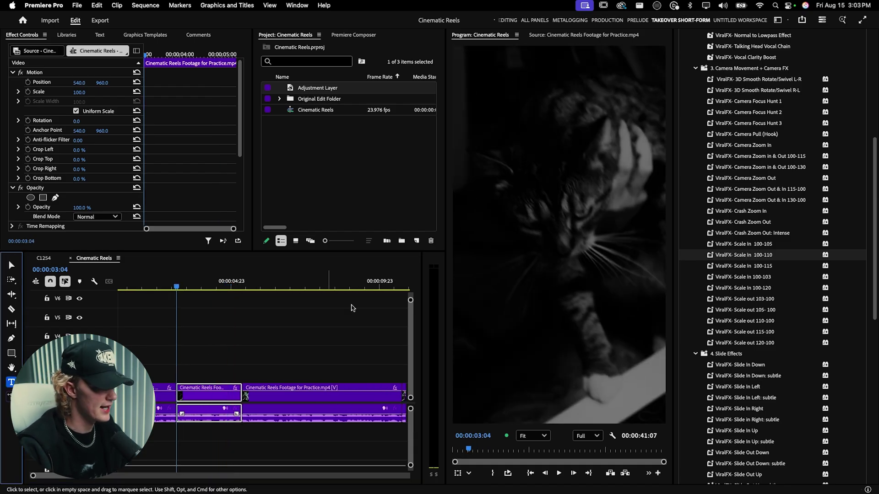
click(517, 242)
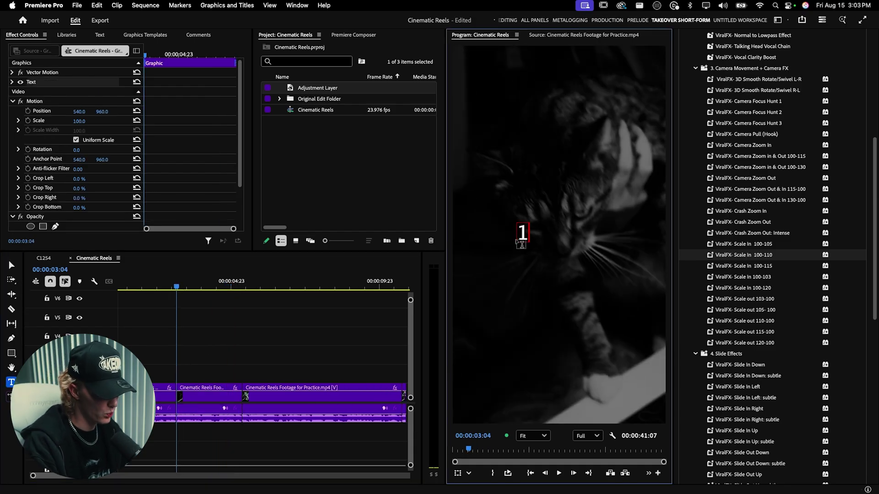
Move the "1." title down from V9 to V2, directly above the cat clip, and trim it to the clip's end.
click(248, 346)
key(grave)
drag(171, 160, 167, 269)
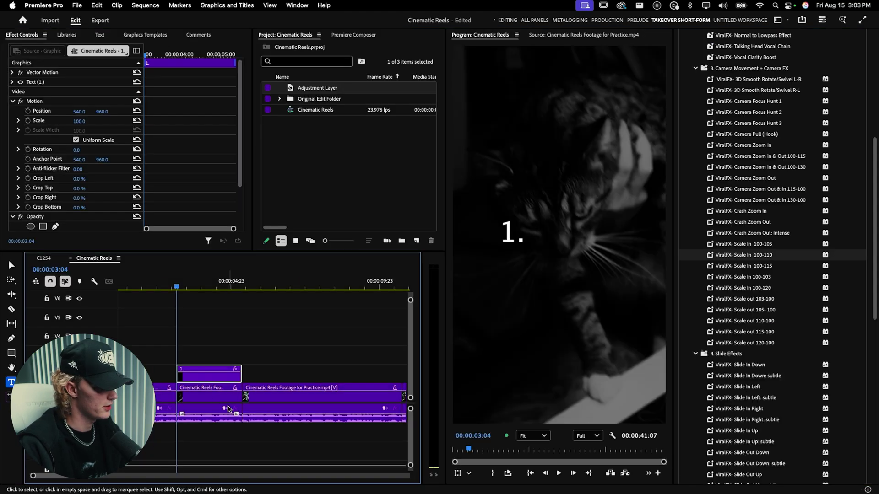
scroll(174, 380, up, 2)
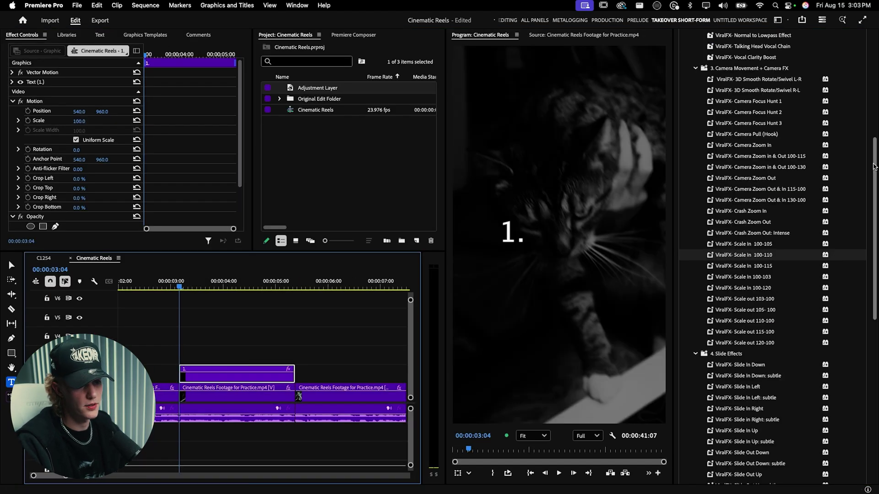
Set the "1." title's font to Open Sauce Sans Black and centre it horizontally and vertically in the frame.
scroll(878, 45, up, 5)
scroll(878, 44, up, 2)
click(700, 35)
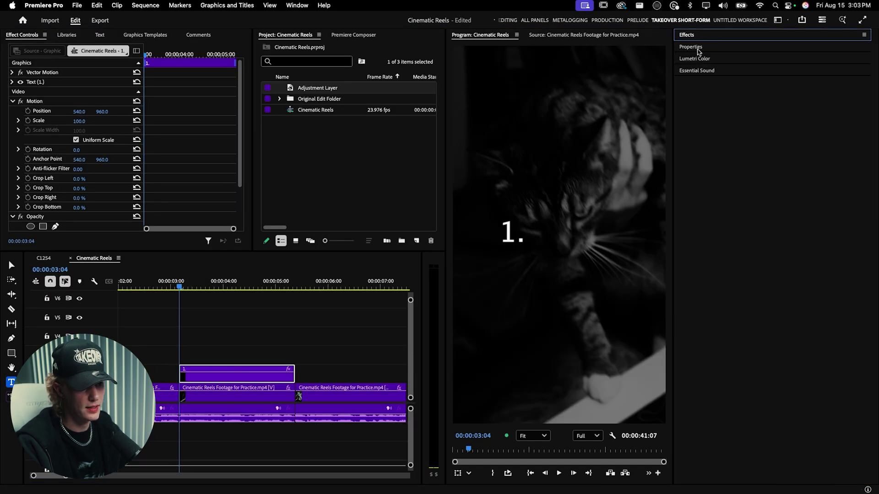
click(691, 46)
click(714, 139)
text(open sauce)
click(768, 175)
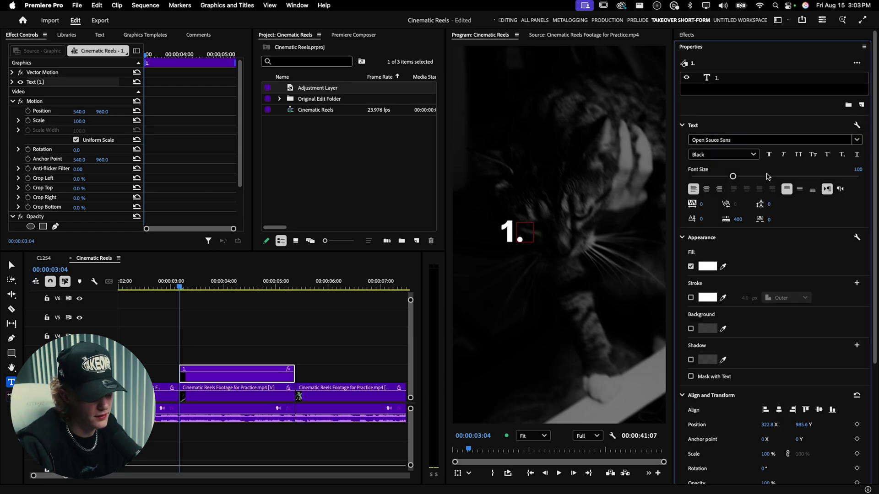
click(781, 409)
click(818, 410)
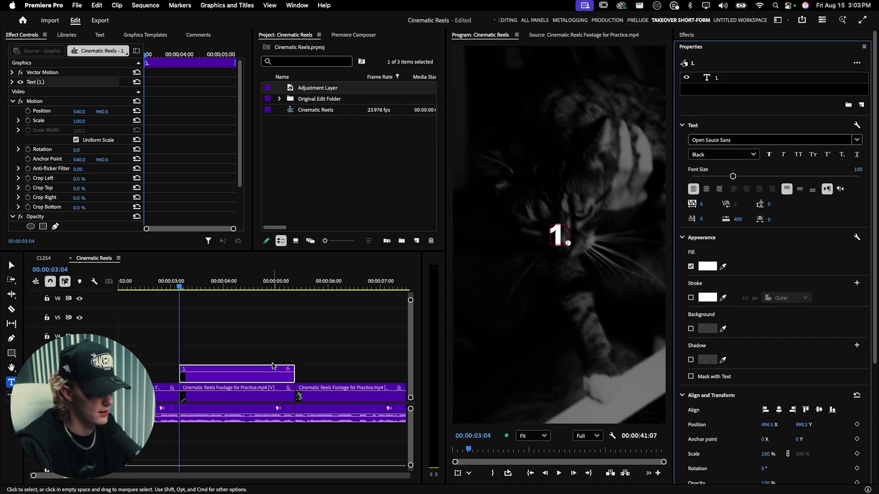
Duplicate the "1." title onto V3, V4 and V5, and change the V5 copy's text to "movements".
click(239, 369)
alt+drag(245, 366, 239, 312)
double_click(560, 237)
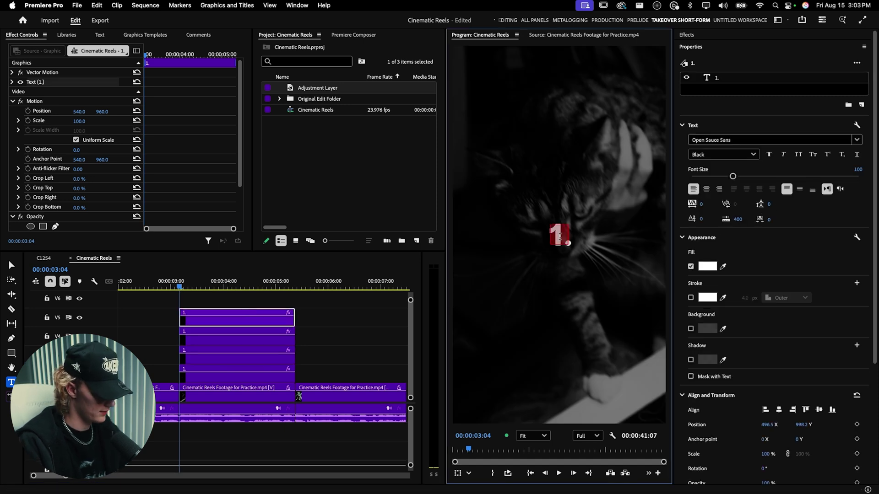
text(movements)
Set the "movements" text to font size 57, centre-align it, centre it horizontally and lower it to Y 1075.
drag(733, 177, 715, 177)
click(707, 189)
click(779, 412)
drag(801, 425, 837, 425)
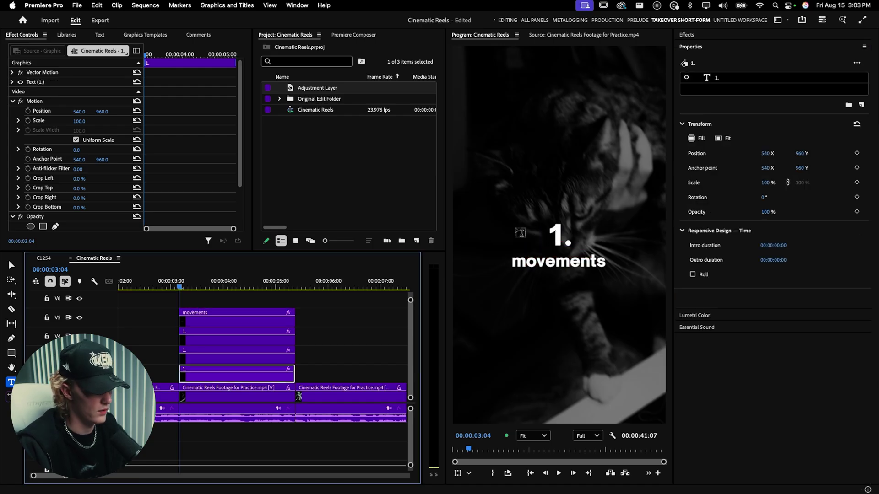
Change the V3 title copy's text to "smooth" and set its font size to 42.
click(235, 352)
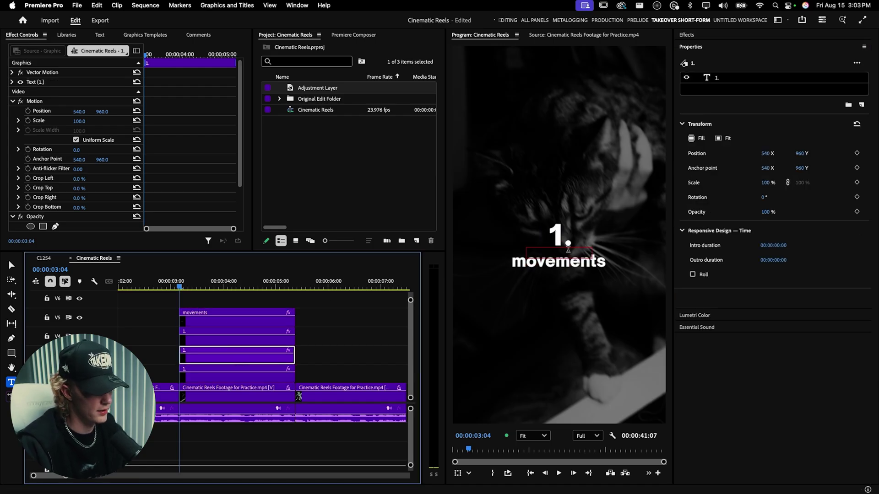
double_click(557, 238)
text(sm)
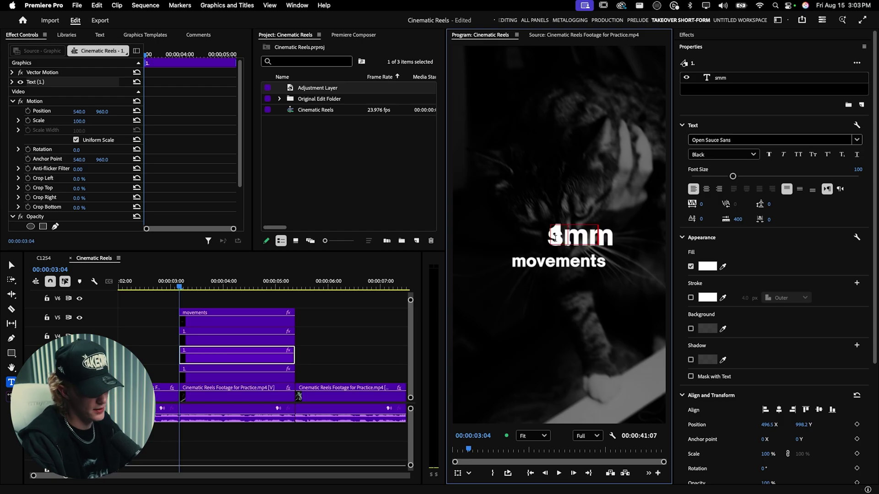
text(ooth)
drag(733, 176, 708, 176)
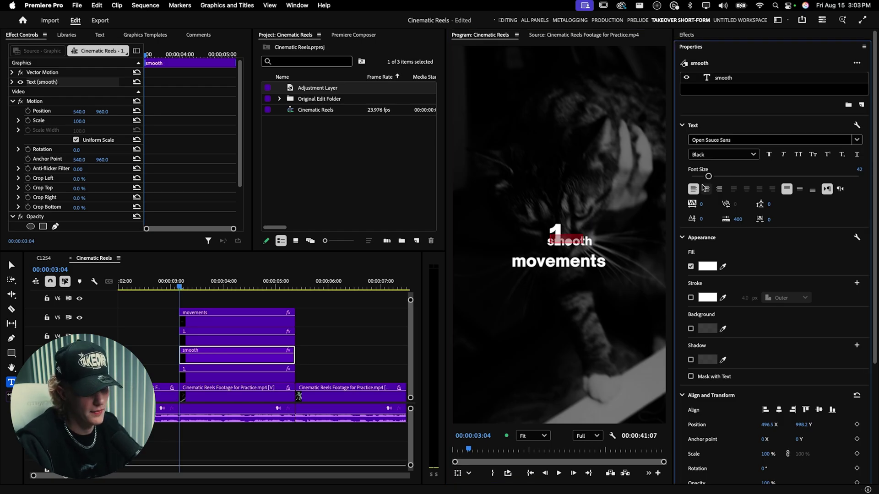
Shift the "smooth" text slightly right and move the "1." title left to X 465.
drag(767, 423, 774, 425)
click(236, 376)
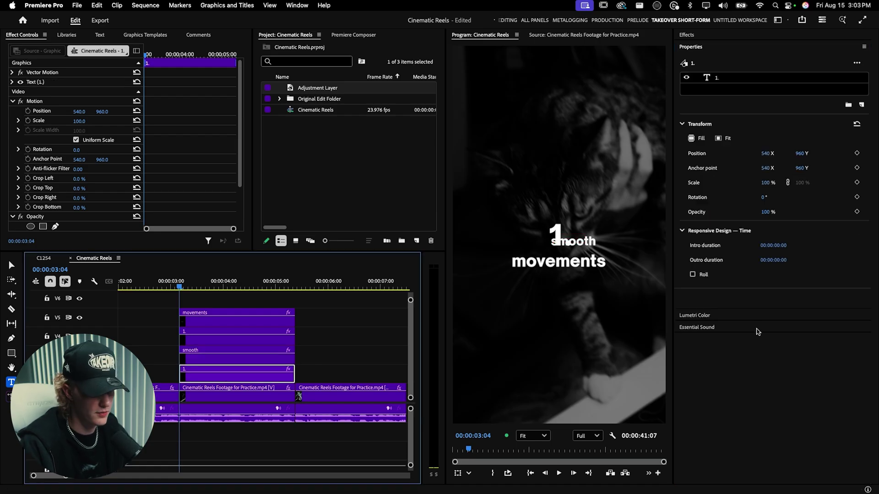
drag(771, 151, 726, 153)
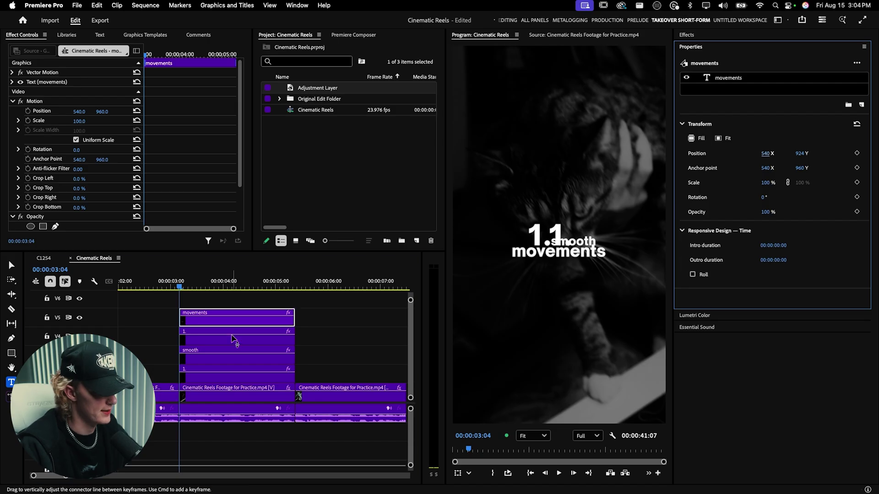
Change the V4 title copy's text to "camera", with font size 20, centre alignment and position 719, 994.
click(235, 338)
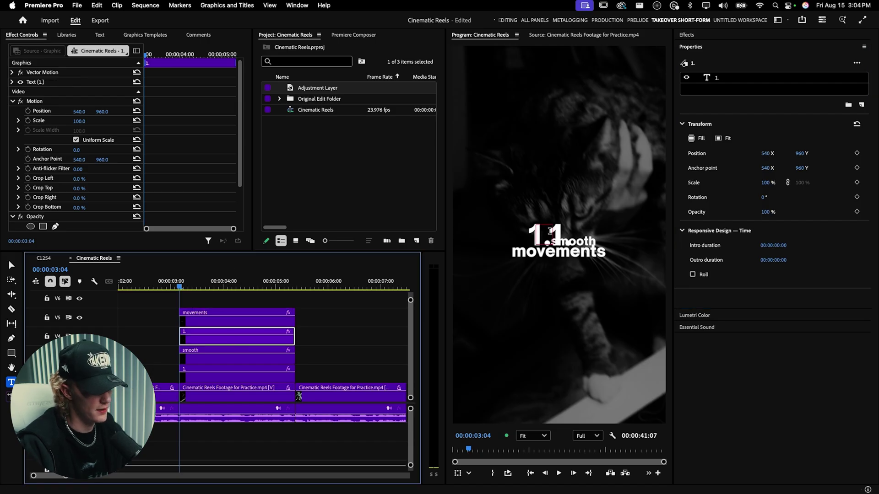
double_click(550, 232)
text(camera)
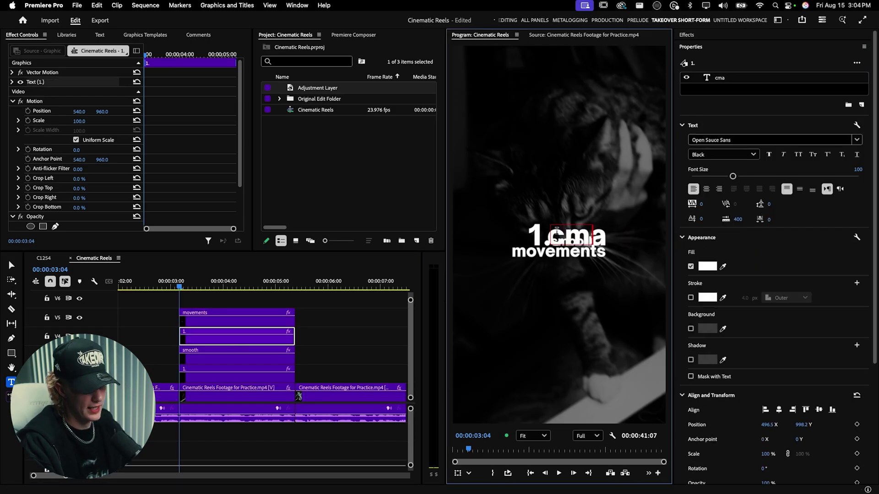
drag(732, 176, 701, 178)
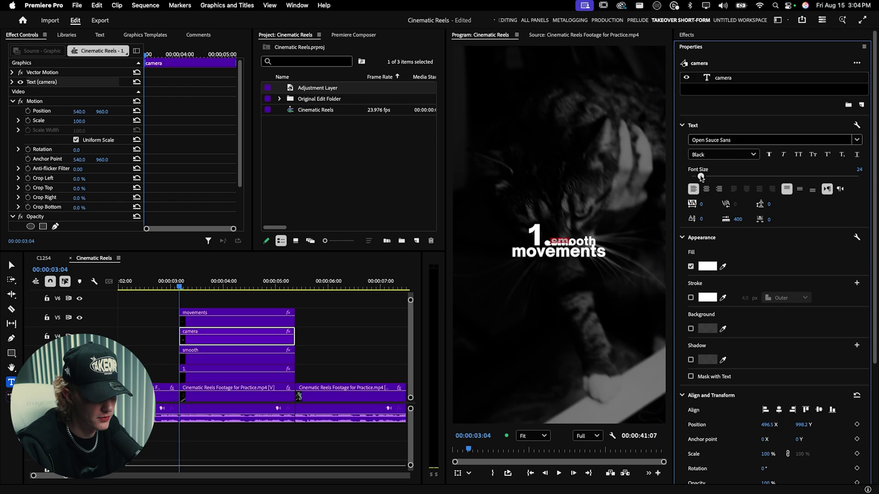
click(706, 188)
drag(766, 425, 797, 414)
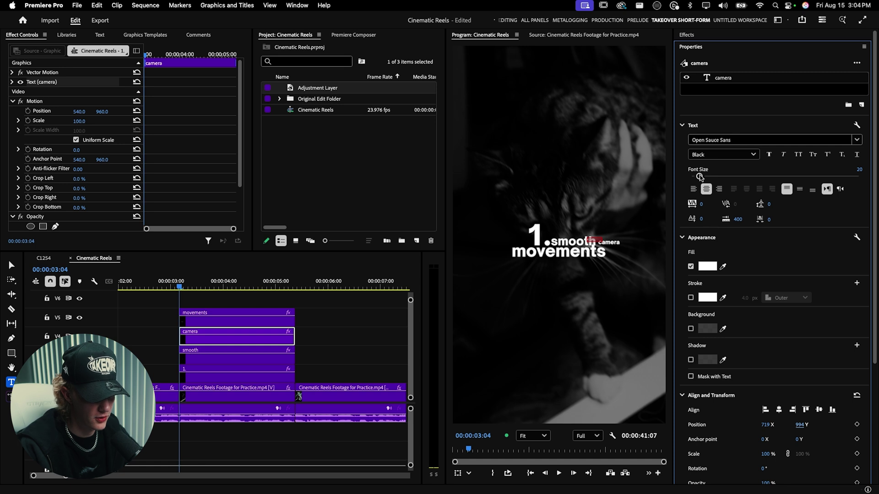
Position the "movements" text at 616, 1079, beneath the other words.
click(228, 323)
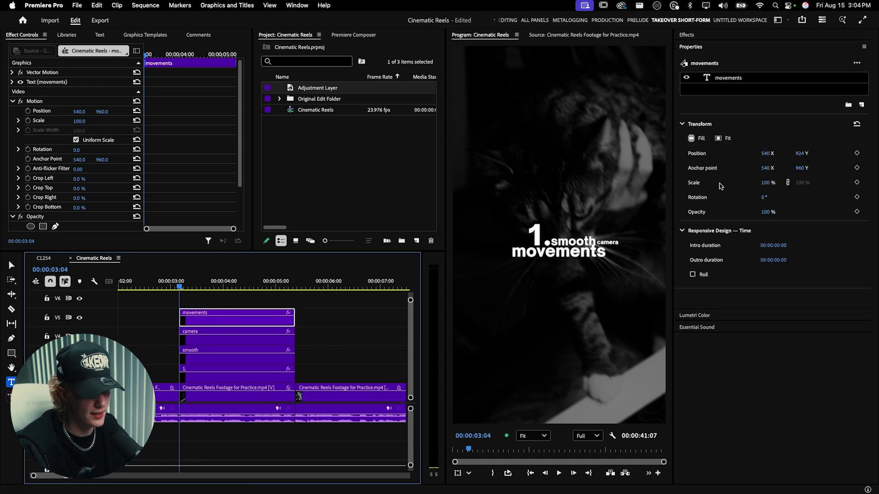
click(788, 377)
mouse_move(771, 426)
mouse_down()
mouse_move(804, 425)
mouse_move(778, 424)
mouse_up()
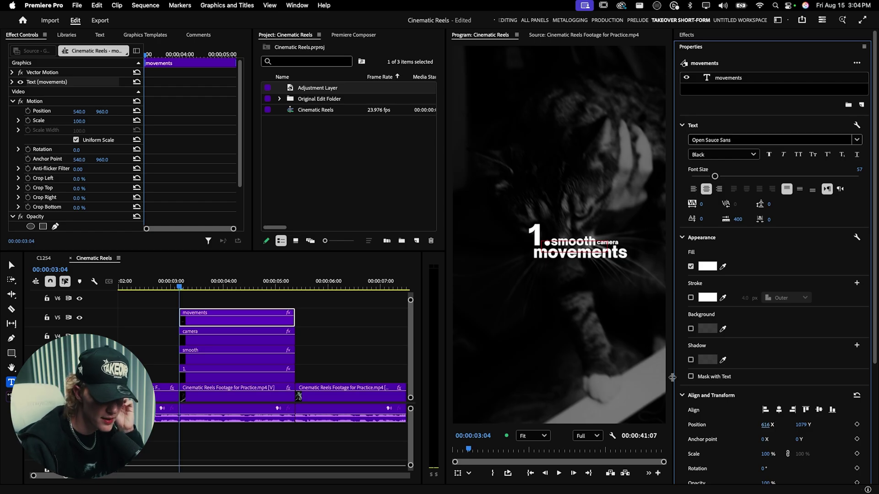
Move the "smooth" title up to Y 935 and raise the "camera" title level with it.
click(219, 338)
click(220, 356)
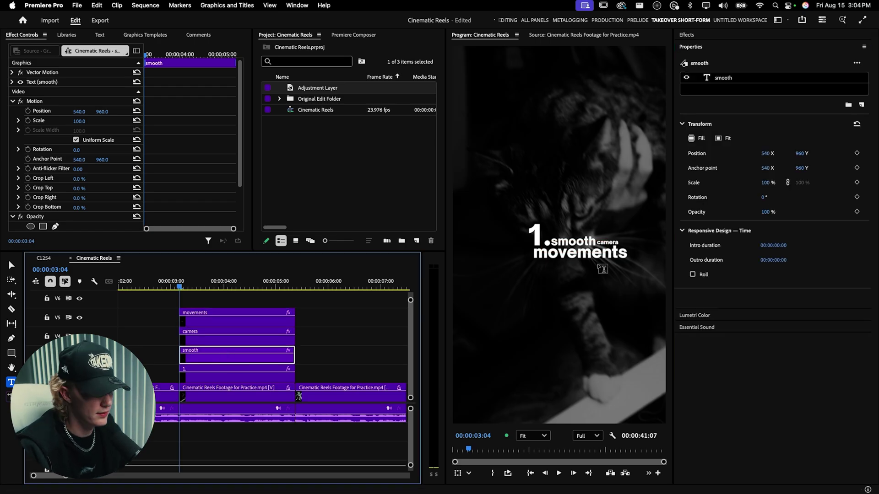
drag(802, 153, 788, 152)
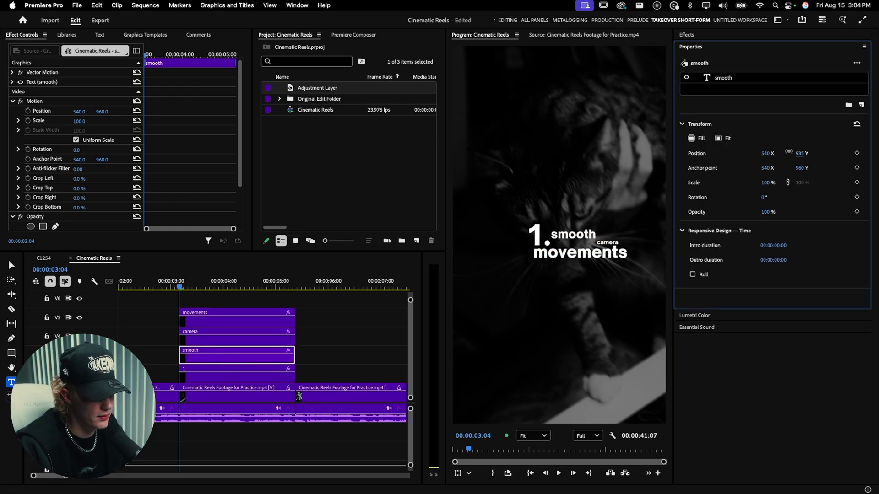
click(241, 339)
drag(800, 153, 749, 158)
Set the "1." text's font size to 67 and position it at 523, 974, just left of "smooth".
click(737, 81)
click(236, 318)
drag(700, 176, 720, 176)
click(540, 236)
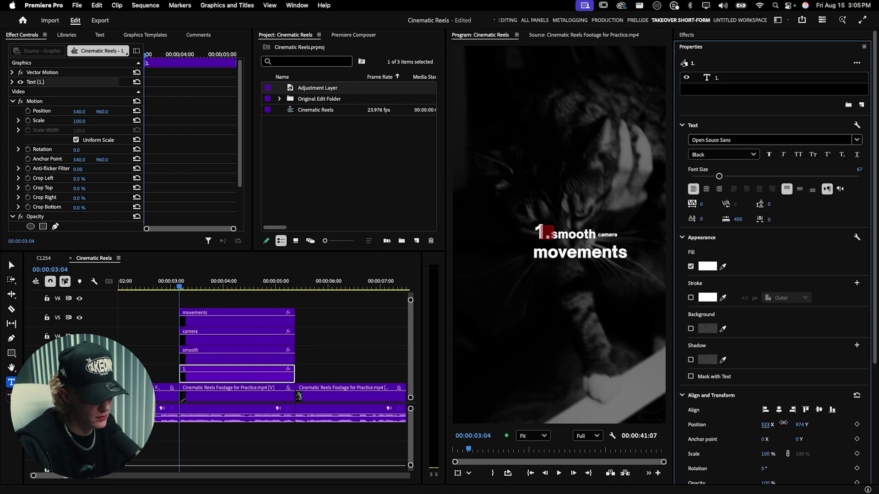
click(329, 332)
Nudge the "movements" title up and slightly left so it sits tightly beneath the "1. smooth camera" line.
click(231, 319)
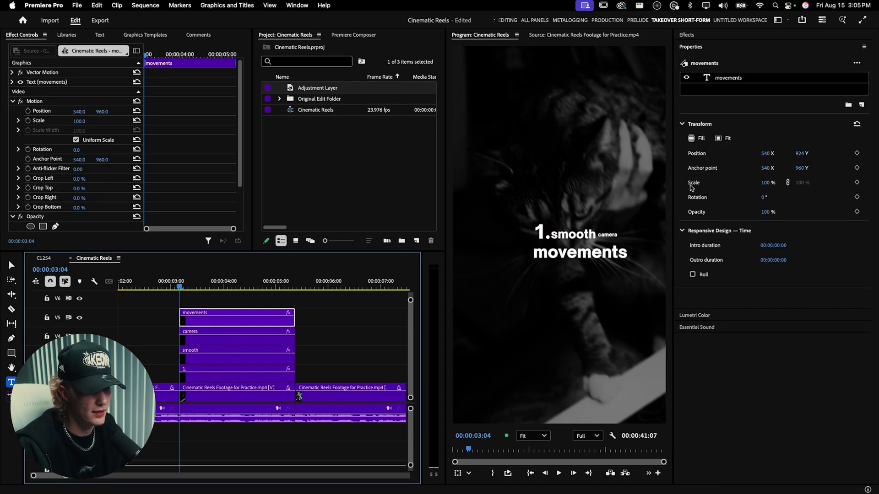
drag(764, 155, 790, 156)
click(357, 309)
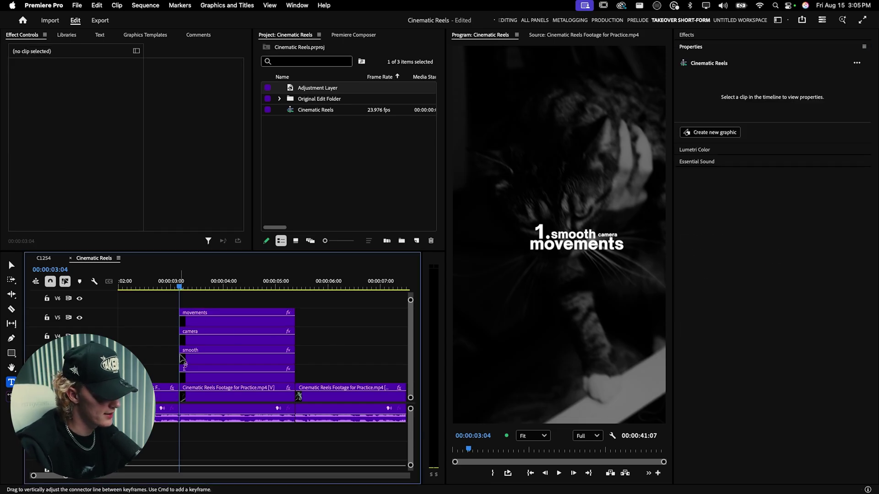
Trim the starts of the "smooth", "camera" and "movements" titles so the words appear one after another, and play back the sequence.
drag(187, 359, 209, 341)
drag(222, 322, 228, 322)
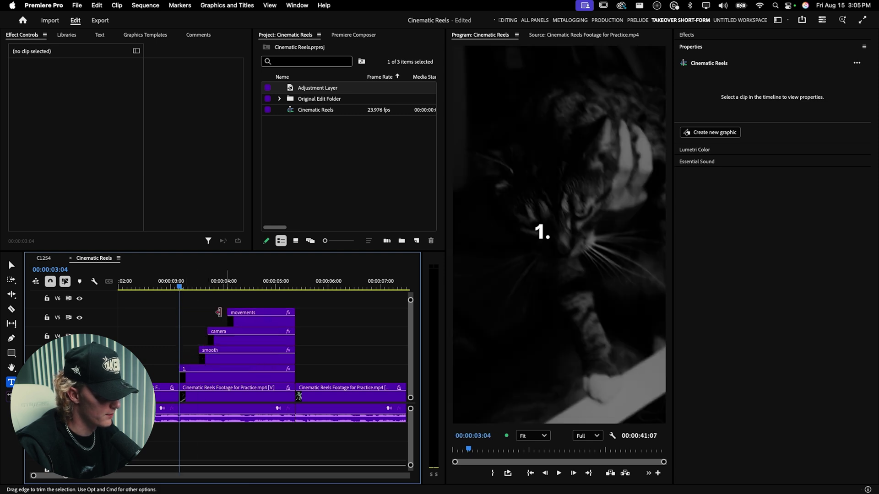
click(182, 283)
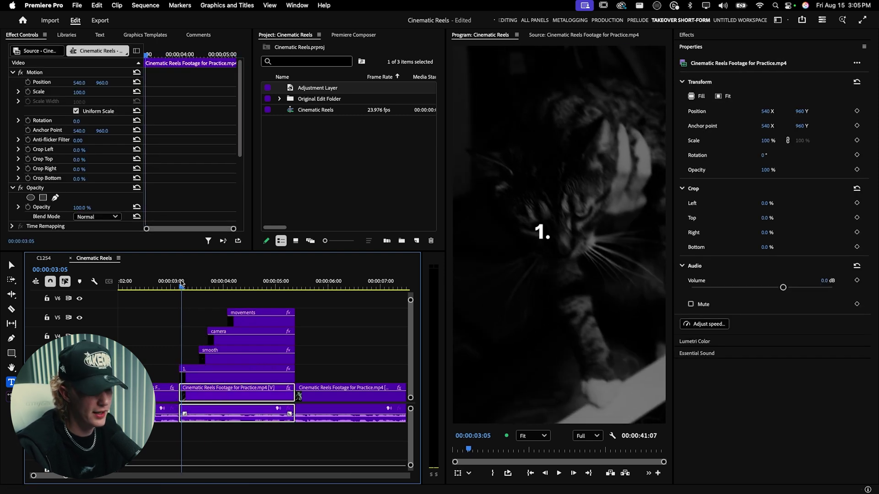
key(space)
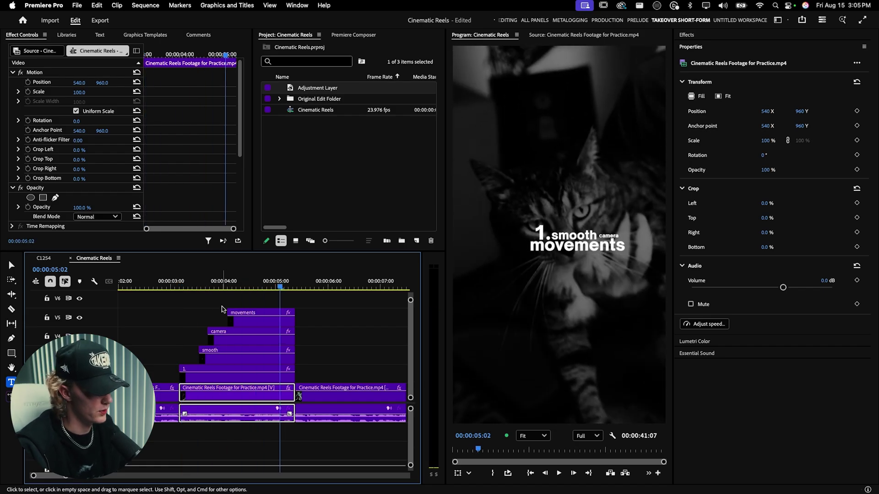
Apply the ViralFX- Slide In Up: subtle preset to all four title clips and play them back from 00:00:02:23.
drag(178, 310, 252, 373)
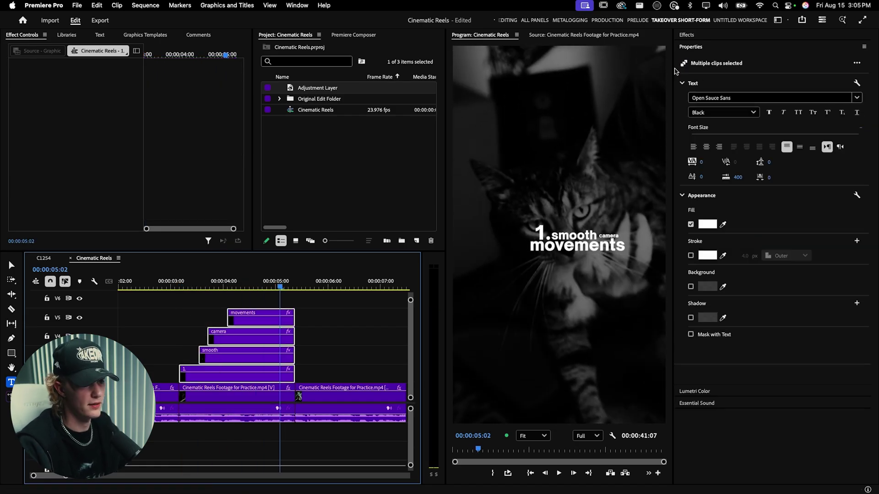
click(693, 35)
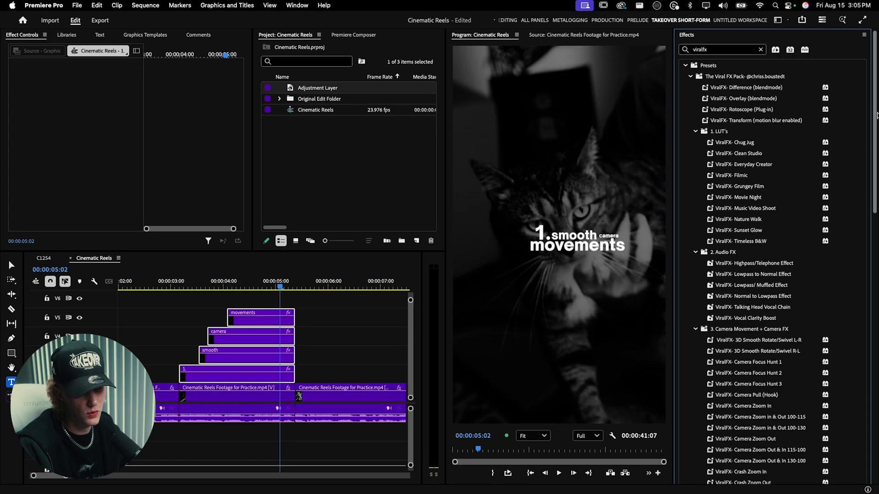
scroll(814, 101, down, 10)
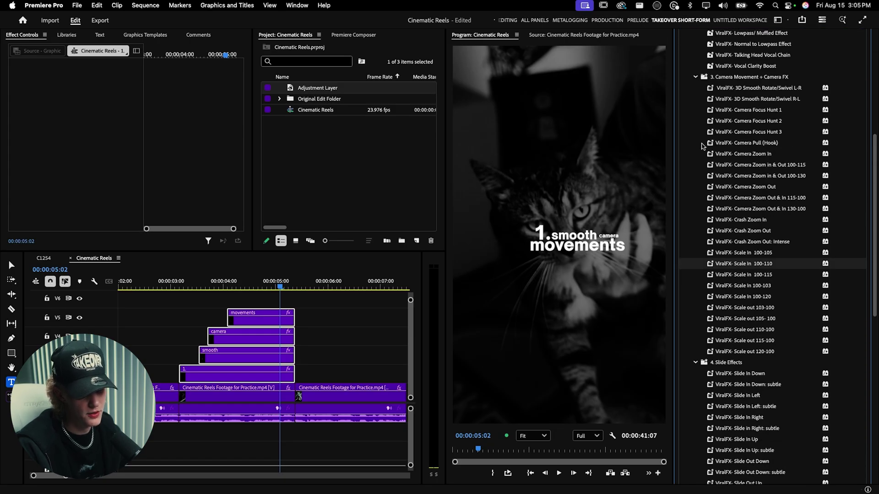
scroll(732, 192, down, 8)
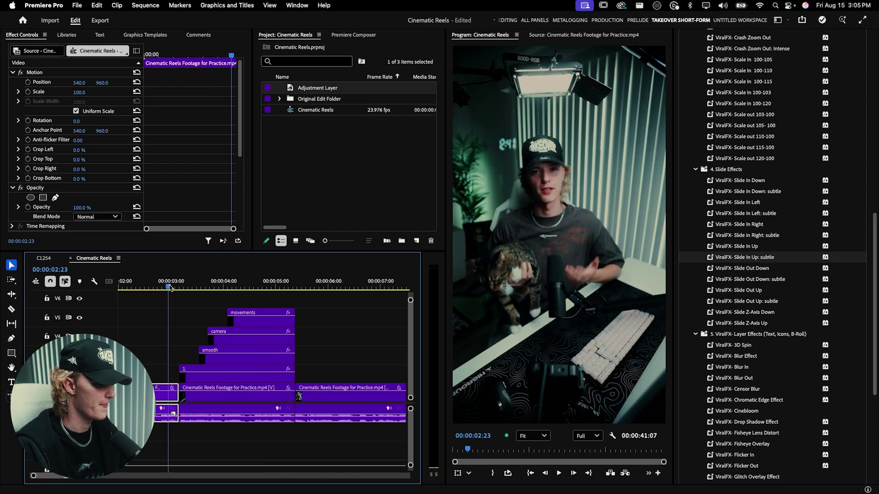
key(space)
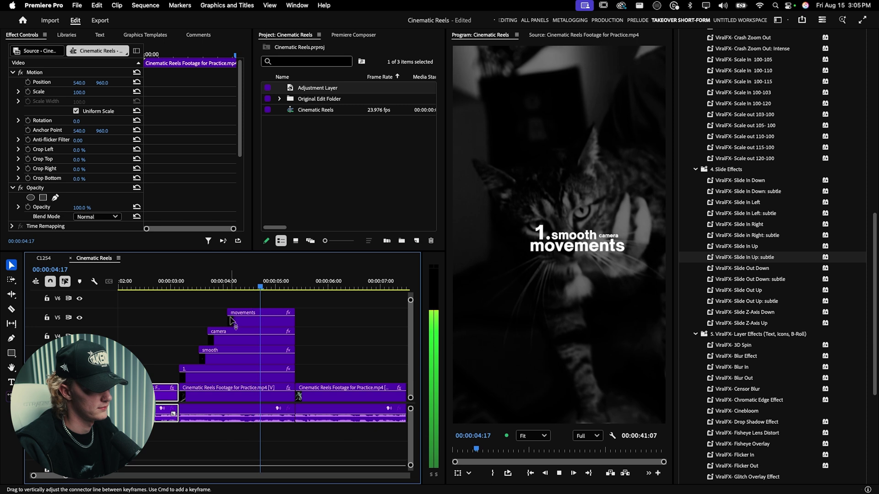
key(space)
Nest the four title clips under the default nested sequence name and set the nest's position to 456, 910.
drag(317, 313, 221, 370)
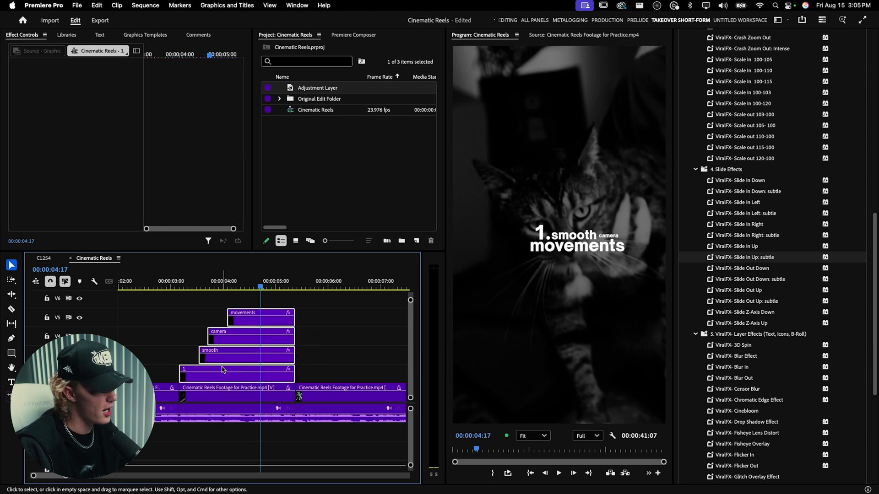
right_click(237, 369)
click(265, 270)
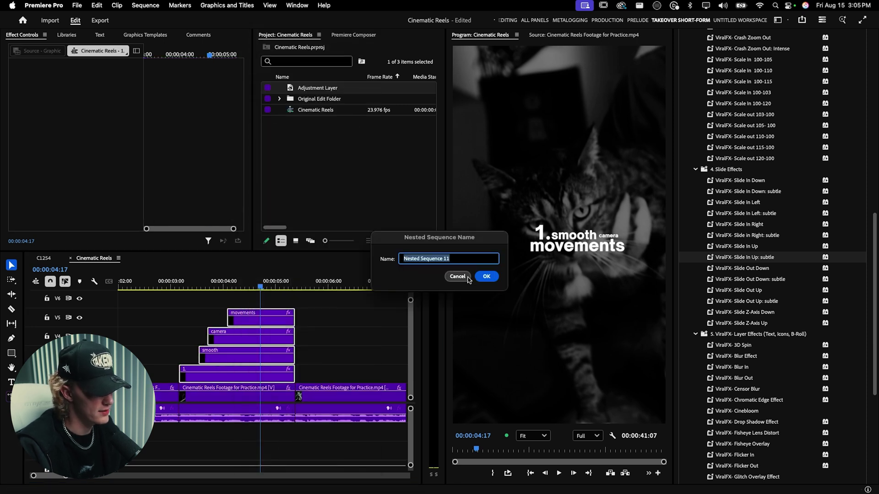
click(487, 276)
mouse_move(78, 83)
mouse_down()
mouse_move(41, 84)
mouse_move(107, 83)
mouse_move(81, 84)
mouse_up()
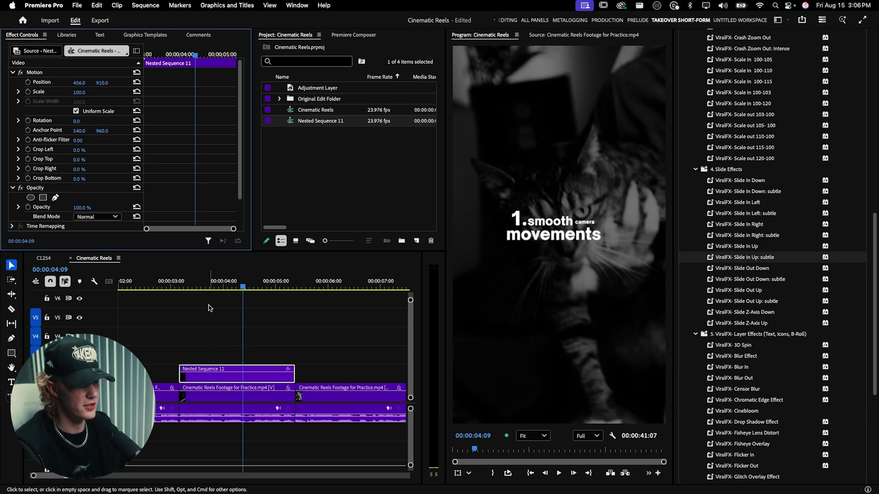
Play back the nested four-word title over the cat clip, starting just before it appears.
click(162, 287)
key(space)
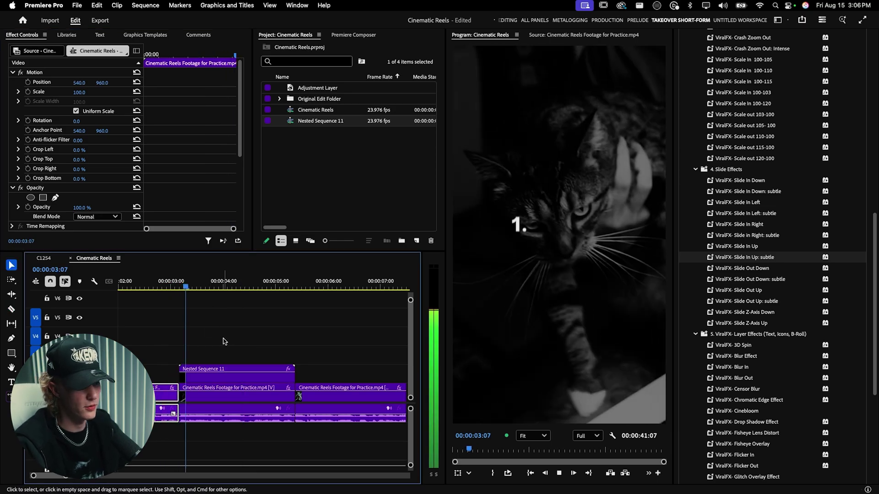
scroll(229, 337, down, 2)
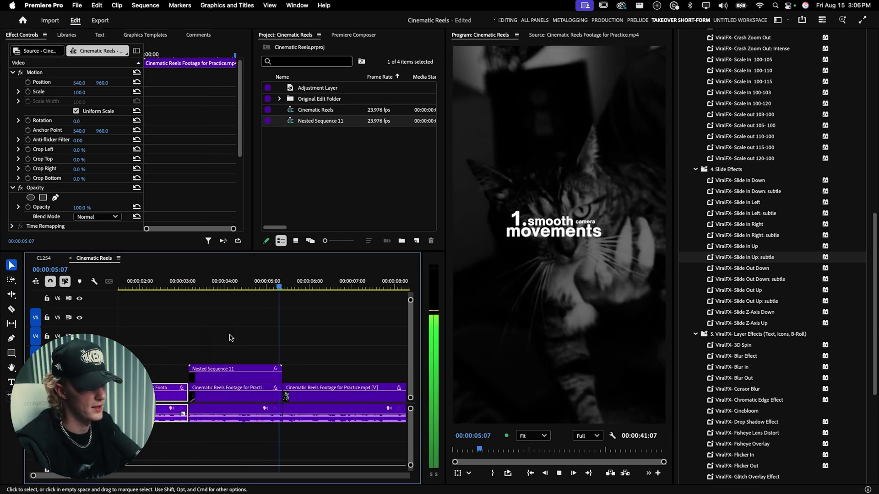
key(space)
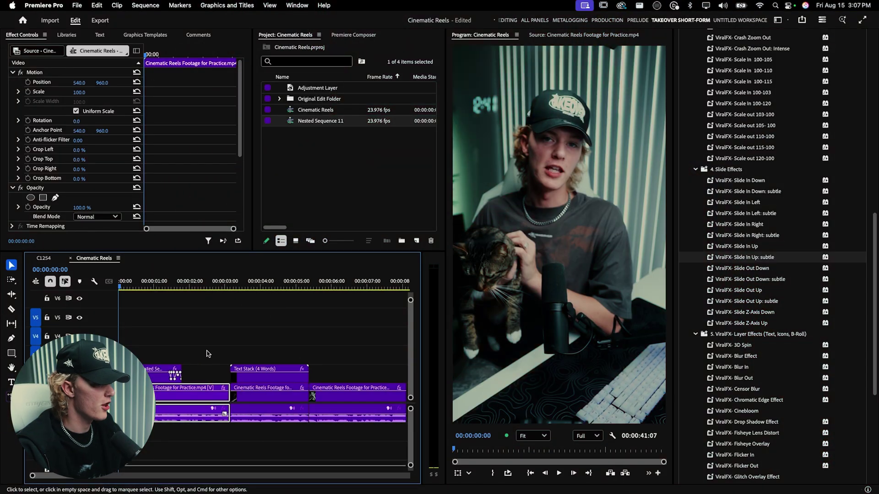
Duplicate the nested "Cinematic" title onto track V3, directly above the original.
key(space)
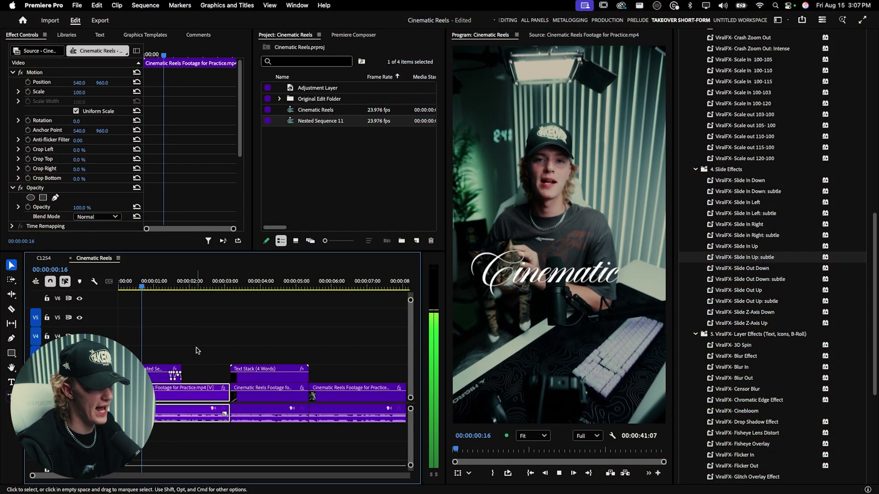
click(152, 288)
mouse_move(161, 372)
mouse_down()
mouse_move(160, 364)
mouse_move(161, 378)
mouse_up()
click(218, 359)
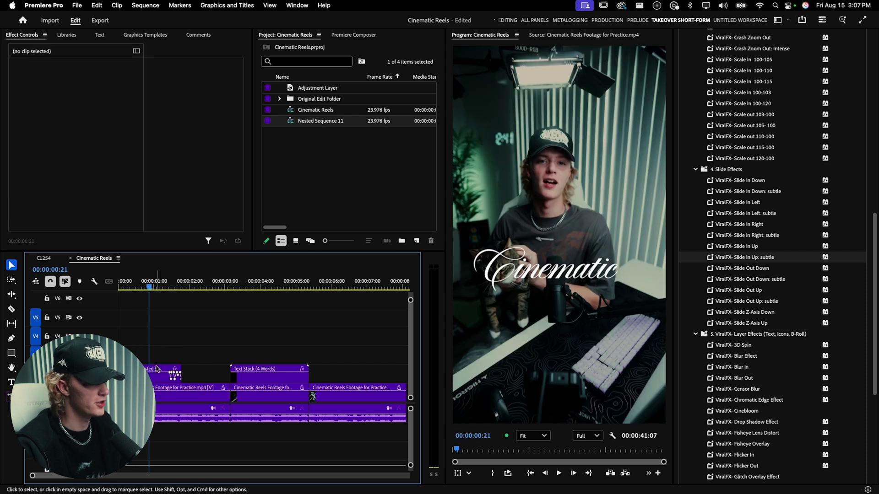
drag(156, 369, 162, 359)
Apply the ViralFX- Glow Effect preset to the upper copy of the "Cinematic" title and play back the opening.
drag(874, 252, 876, 317)
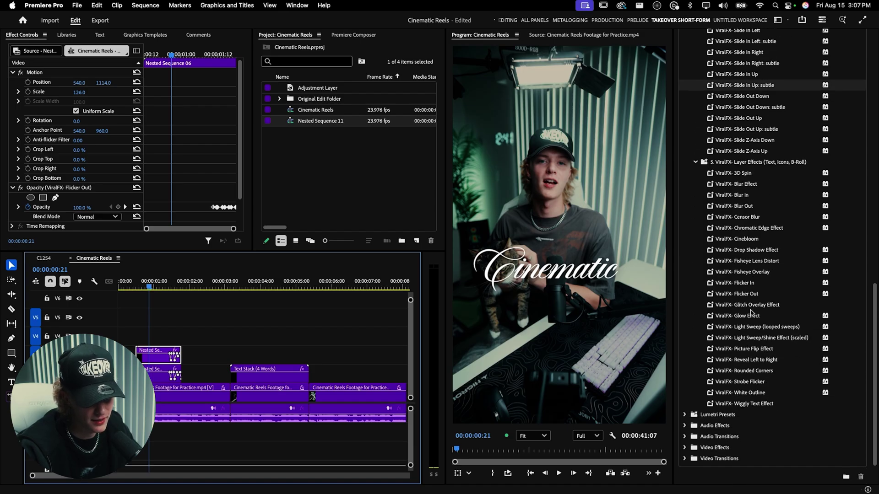
drag(751, 315, 595, 260)
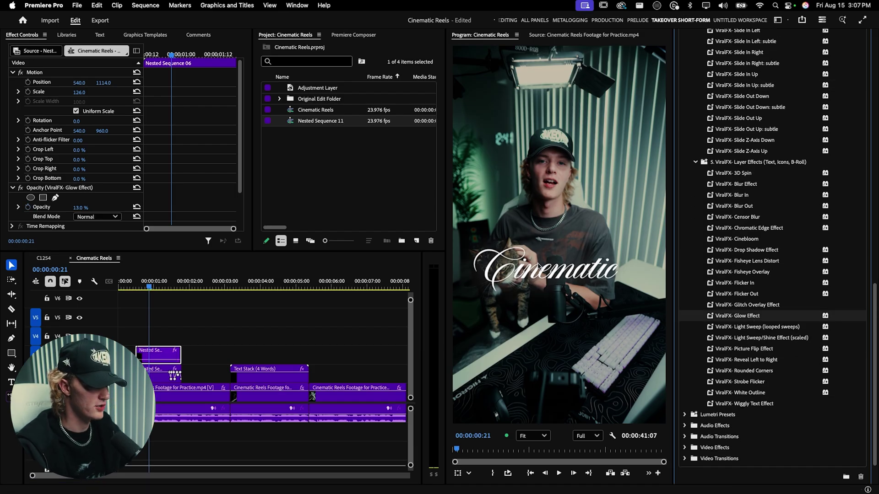
click(127, 283)
key(space)
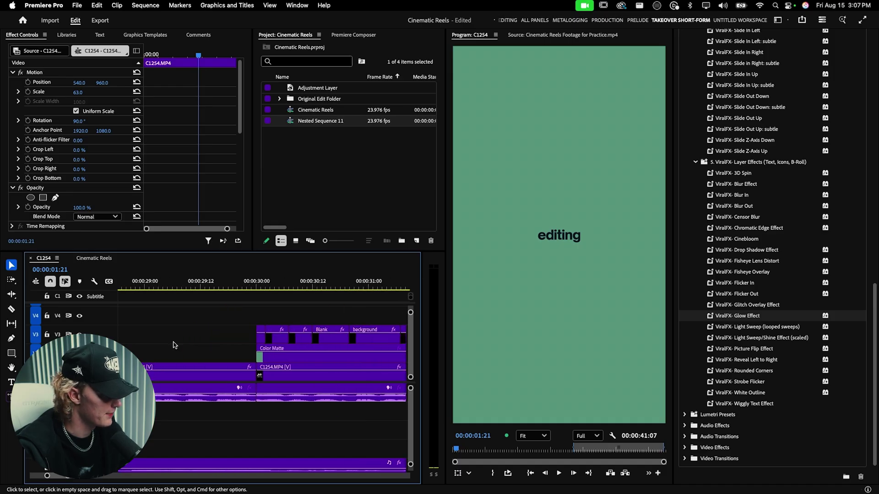
Examine the color matte section near the start of the C1254 sequence and its black-and-white captioned section from about 00:00:32:12.
scroll(174, 345, left, 15)
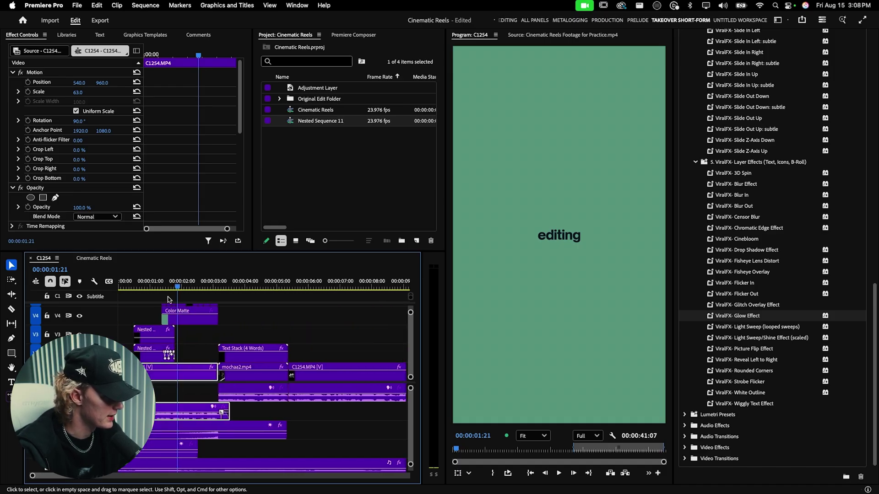
key(space)
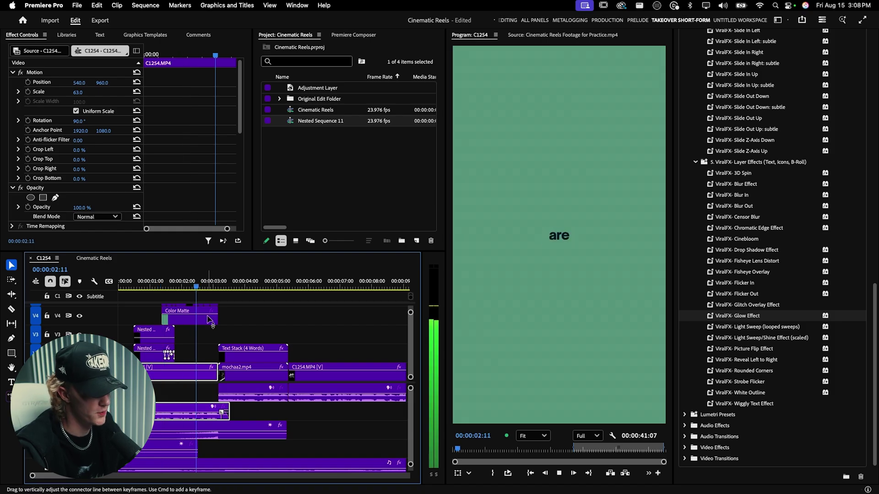
key(space)
scroll(206, 319, down, 10)
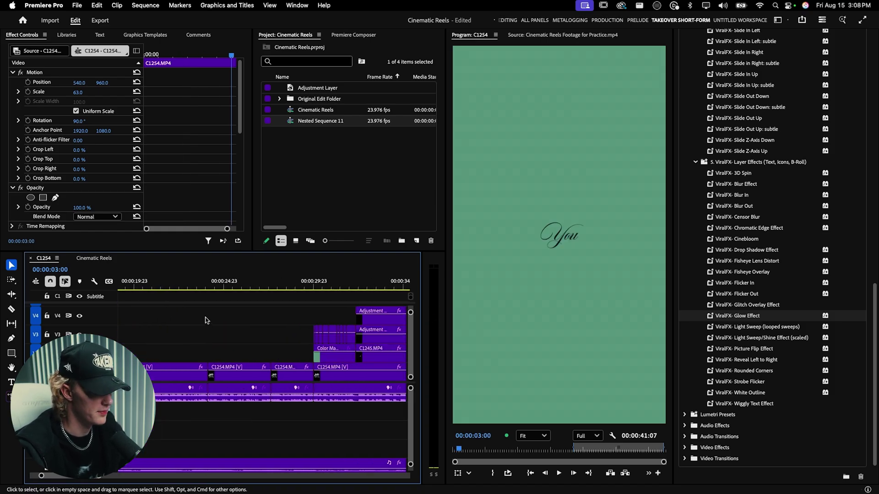
scroll(205, 321, down, 3)
click(305, 287)
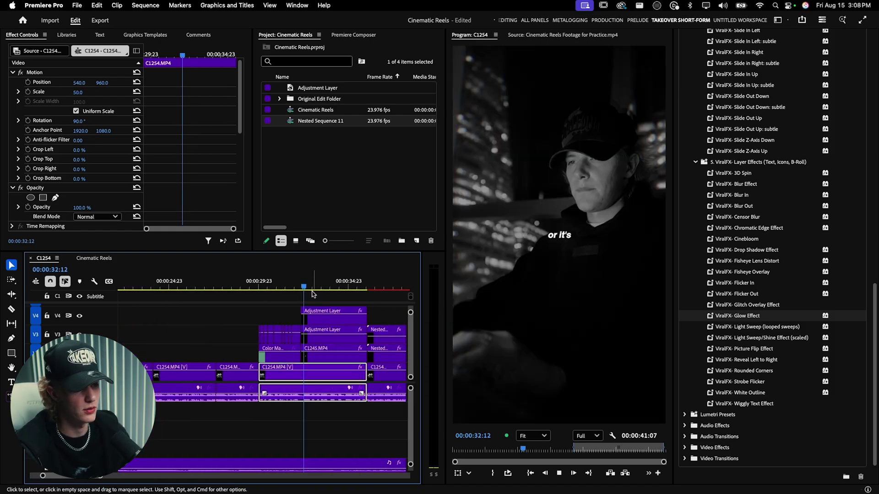
key(space)
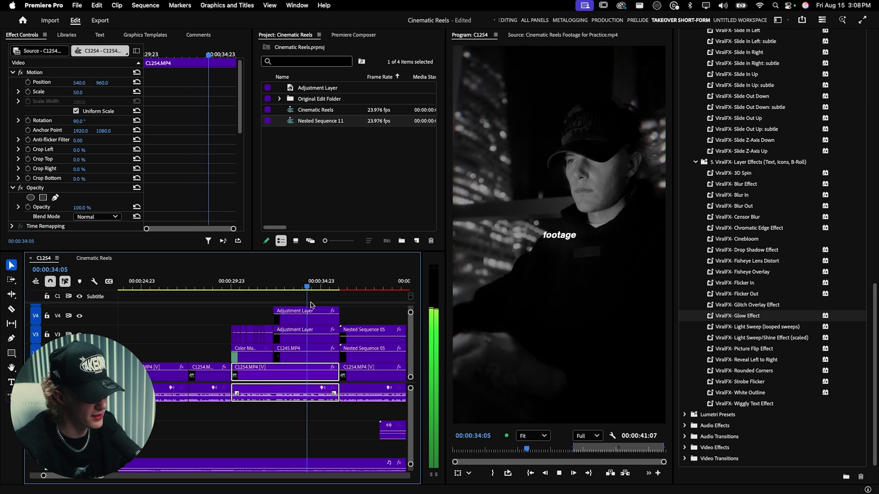
key(space)
Return to the Cinematic Reels sequence and create a color matte in dark green 22473E, sampled from the footage.
click(106, 258)
key(minus)
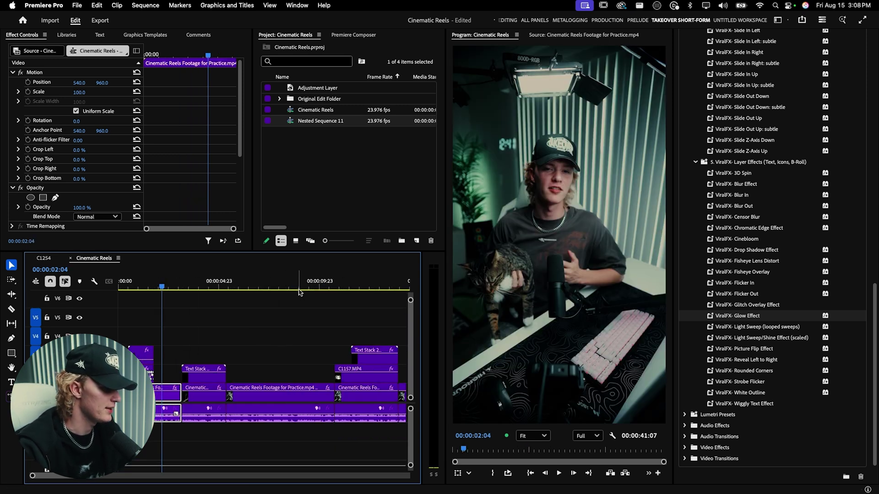
right_click(319, 156)
mouse_move(366, 199)
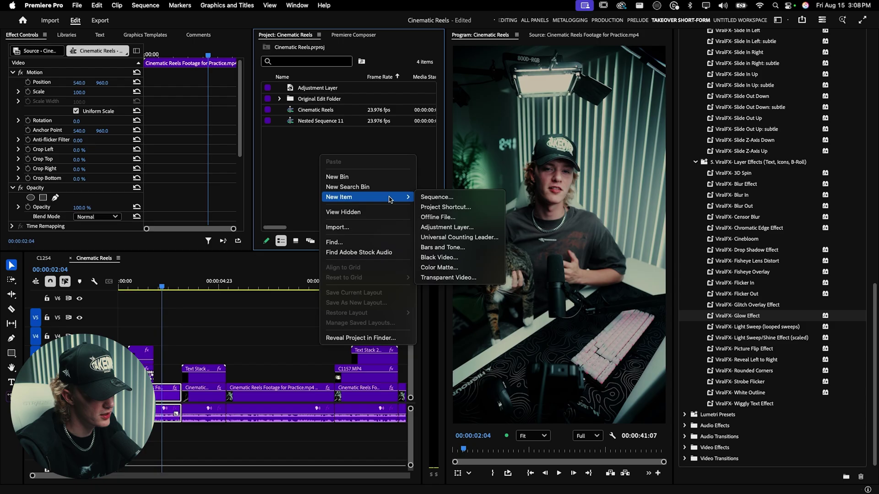
click(460, 268)
click(499, 309)
drag(439, 172, 264, 144)
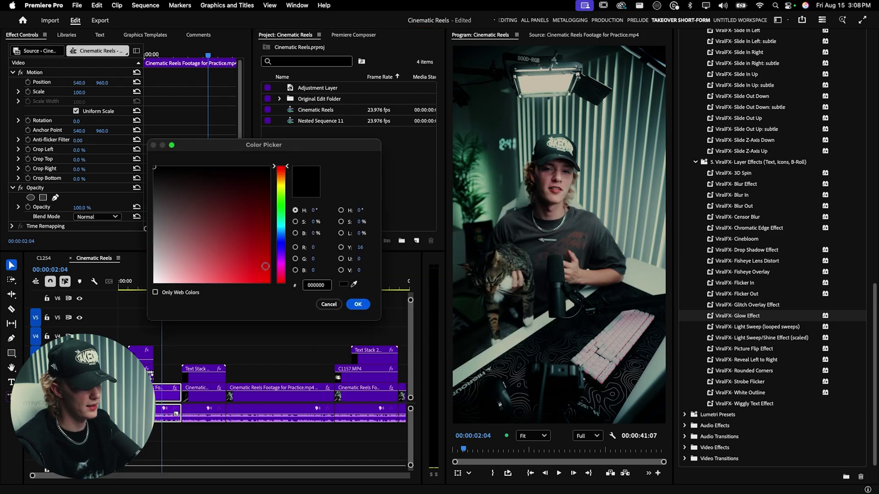
click(354, 285)
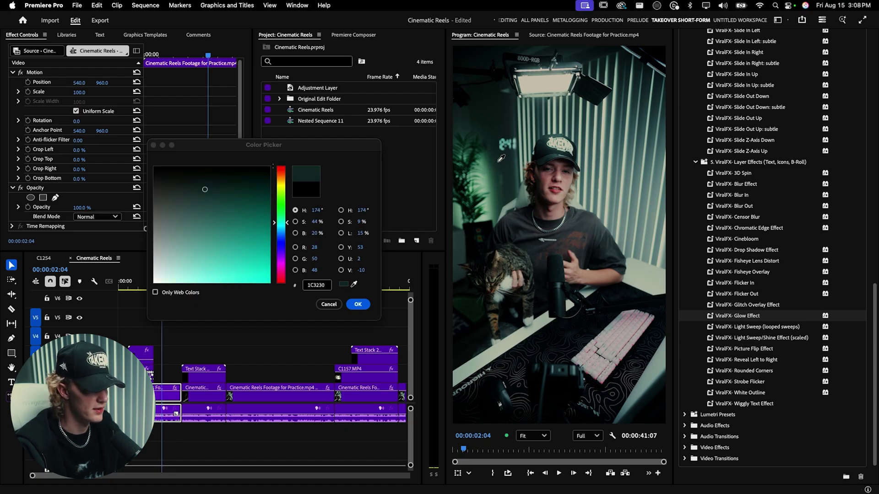
click(359, 306)
click(463, 280)
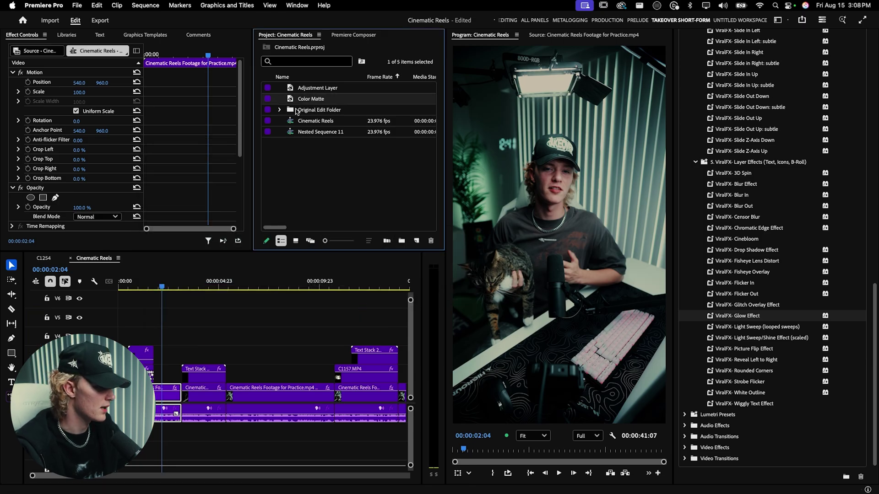
Place the color matte on track V4 over the end of the first clip and delete the part extending over the four-word title.
drag(291, 100, 186, 341)
click(267, 343)
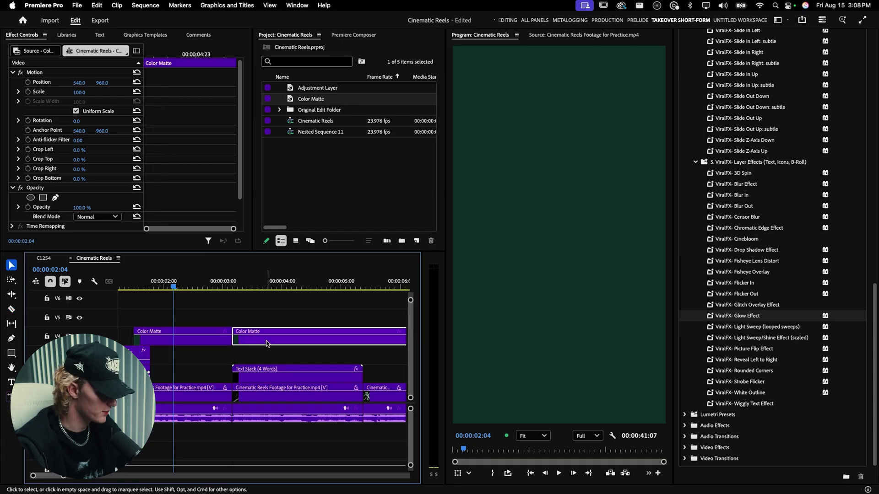
key(Delete)
click(209, 339)
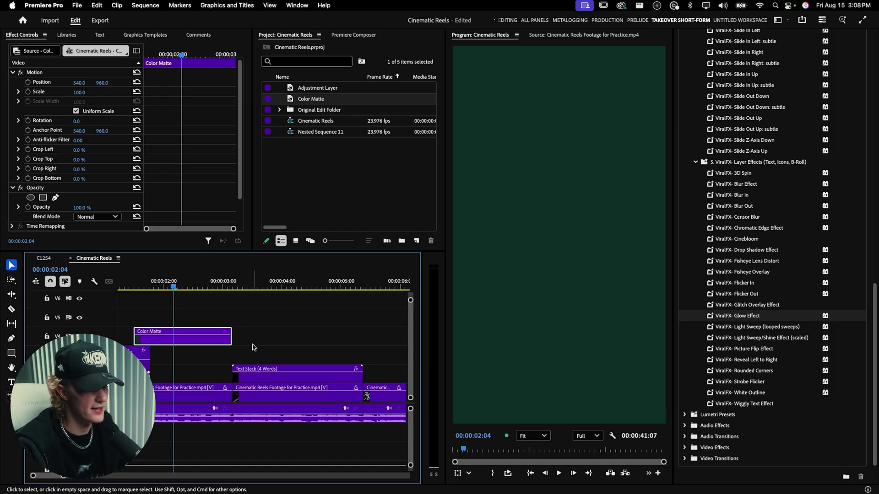
scroll(254, 344, left, 3)
drag(874, 287, 874, 80)
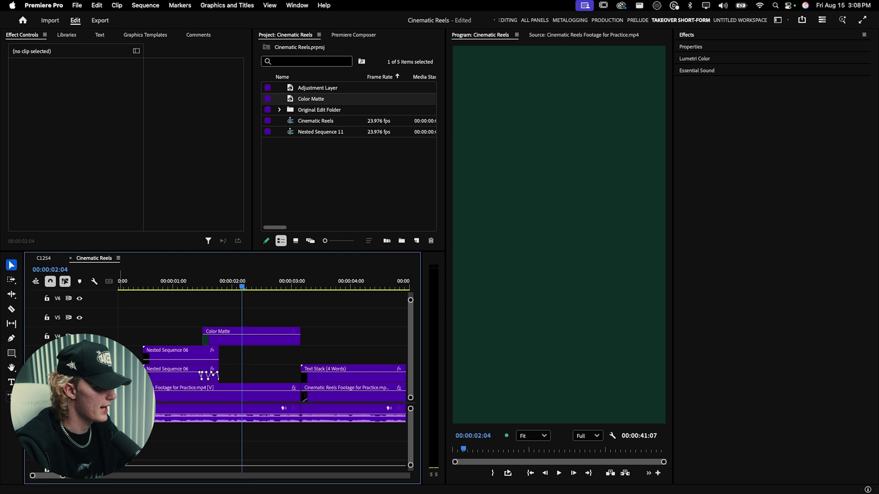
Add a "this" text graphic on the track above the color matte and trim it to the matte's length.
click(11, 382)
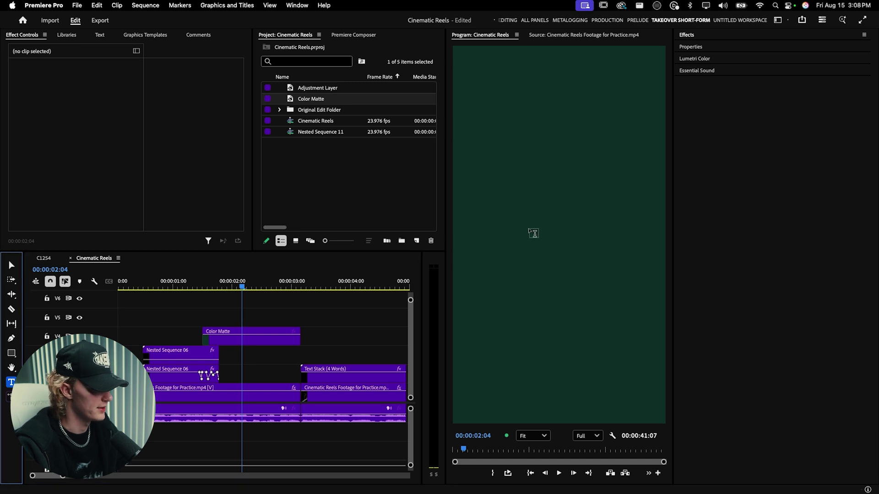
click(532, 232)
text(thi)
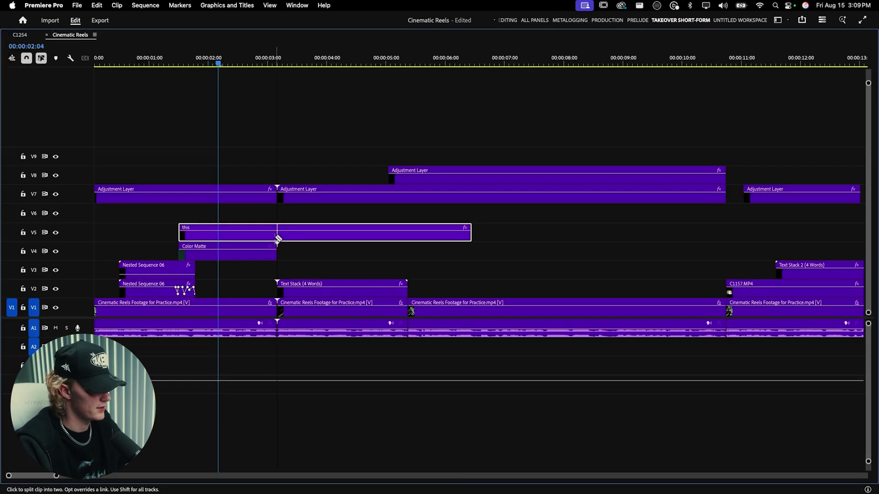
click(277, 239)
key(v)
key(Delete)
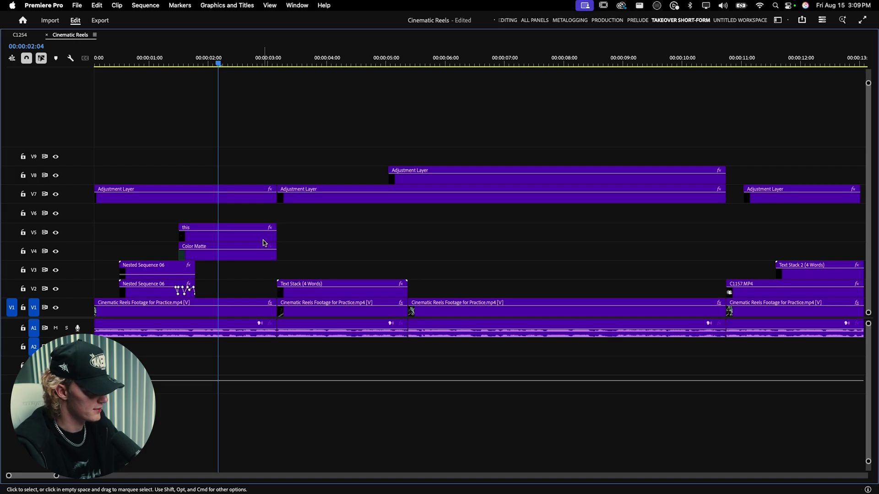
key(grave)
Center-align the "this" text and center it horizontally and vertically in the frame.
click(263, 322)
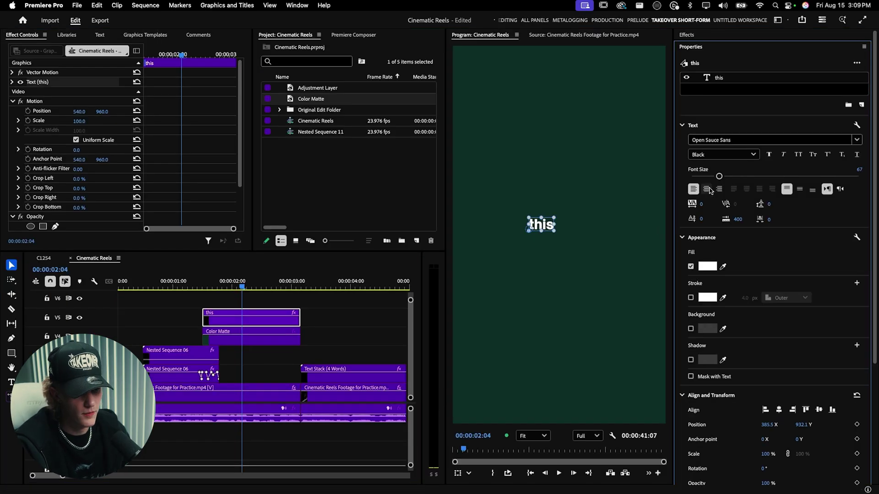
click(779, 410)
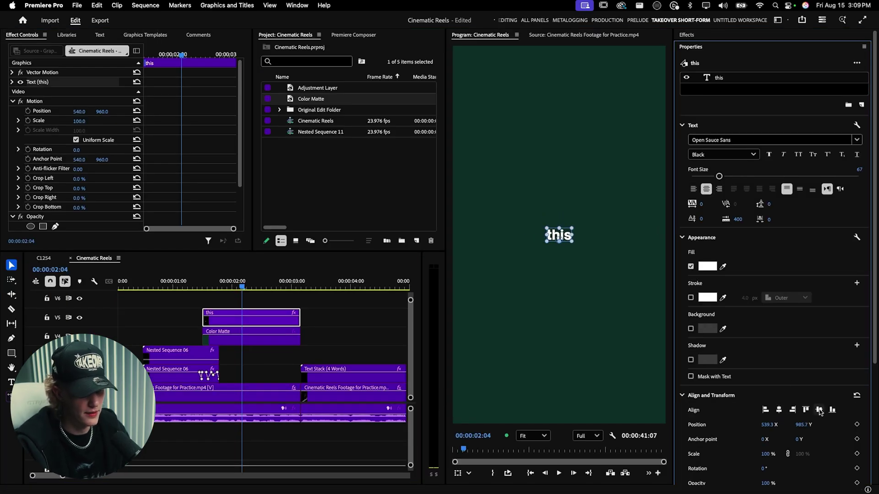
click(327, 341)
Split the "this" text clip into five consecutive segments.
click(215, 320)
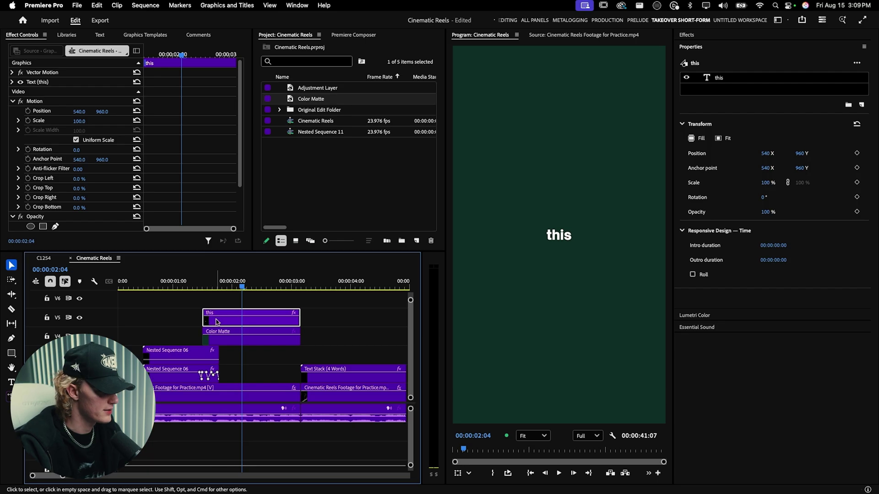
key(c)
click(219, 322)
click(267, 323)
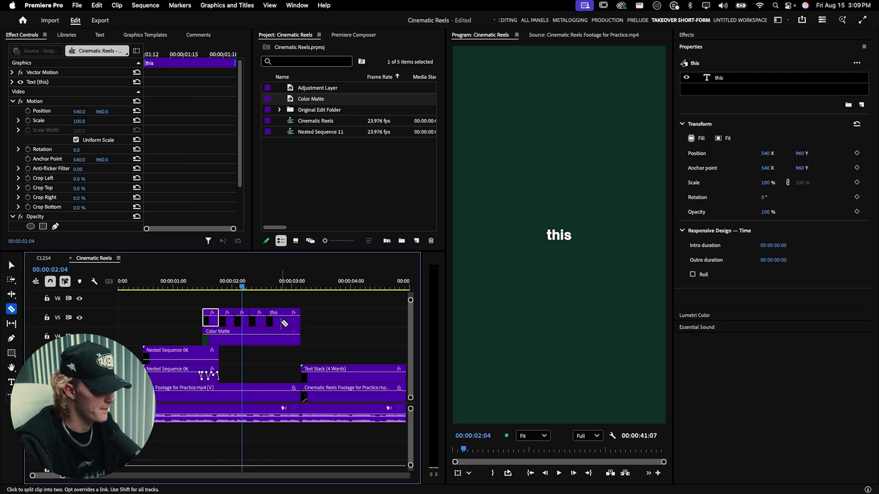
key(v)
Sample the matte's dark green as the fill color of the first "this" text segment.
click(227, 320)
click(211, 291)
click(211, 320)
click(722, 79)
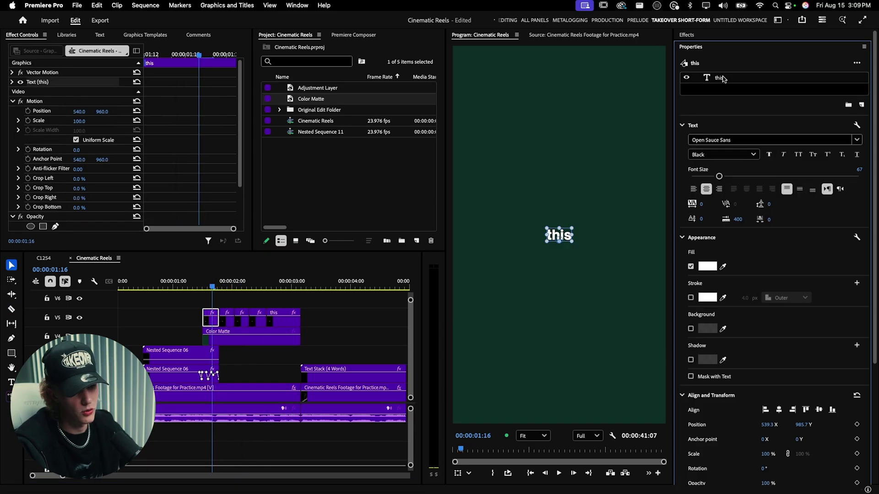
click(708, 266)
drag(452, 172, 325, 155)
click(403, 301)
click(526, 200)
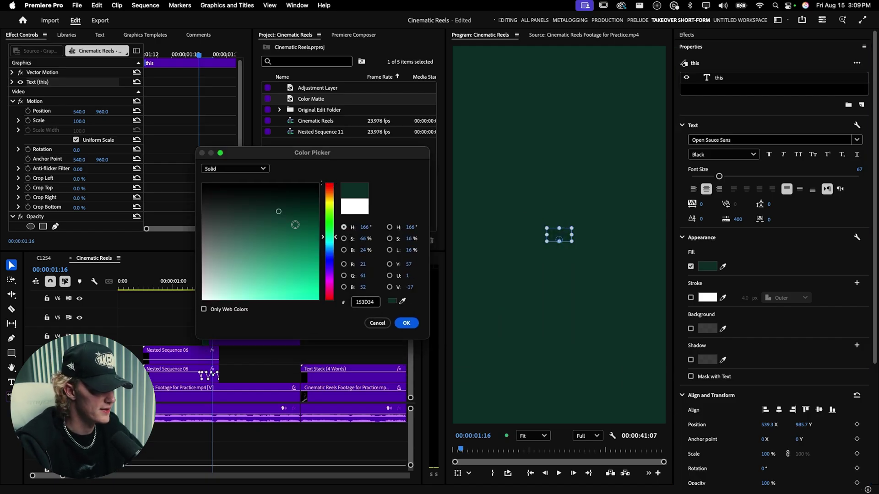
Lighten the sampled text fill to the pale green 95BEB5.
click(280, 263)
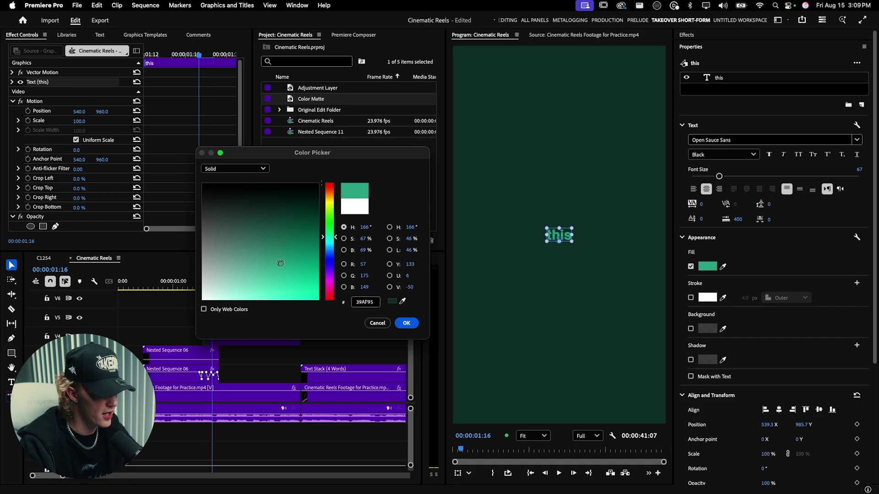
click(233, 276)
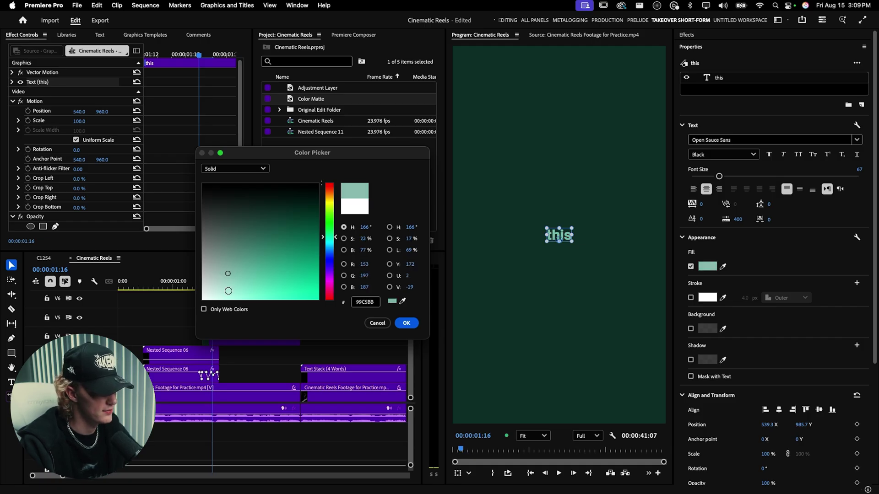
click(227, 271)
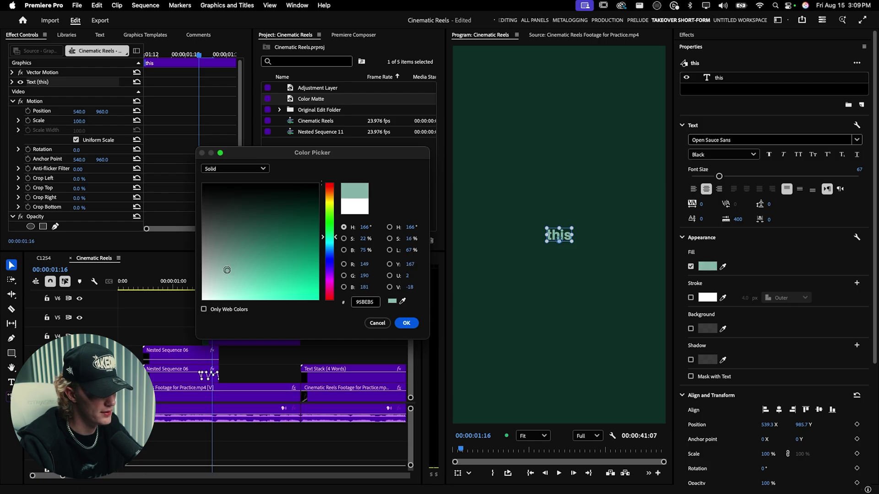
click(411, 323)
Extend the recolored "this" text across the color matte in place of the white segments and split it into four segments.
click(306, 351)
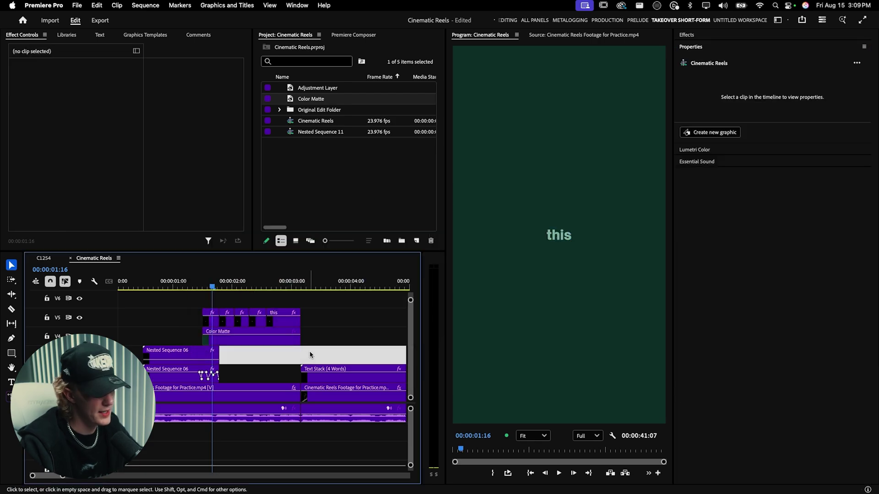
click(328, 313)
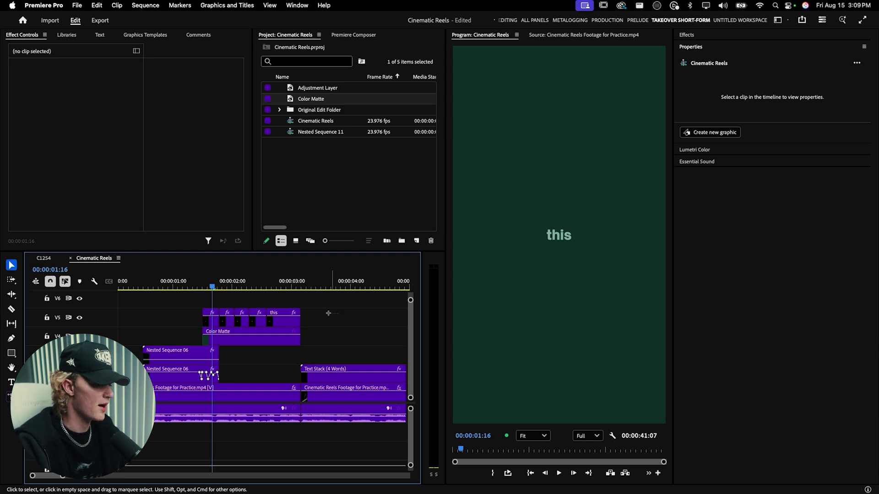
key(c)
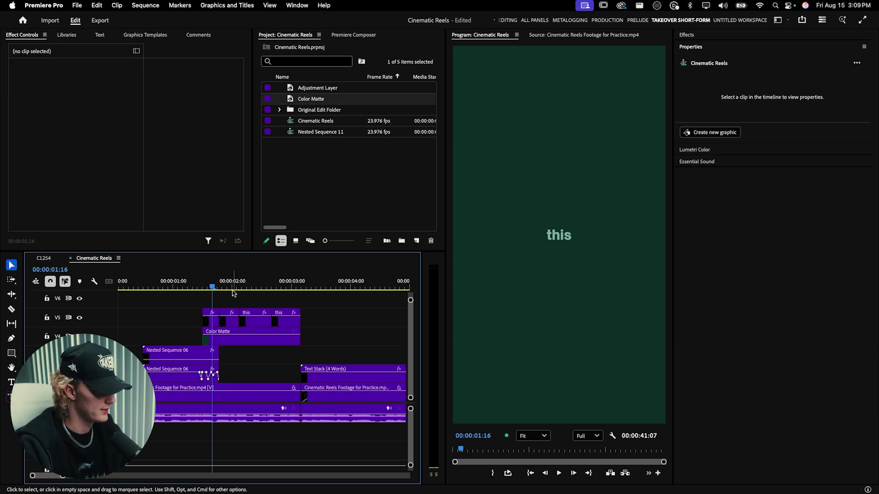
Open the second text segment's wording for editing and change the third segment's text to "the".
click(227, 284)
click(229, 322)
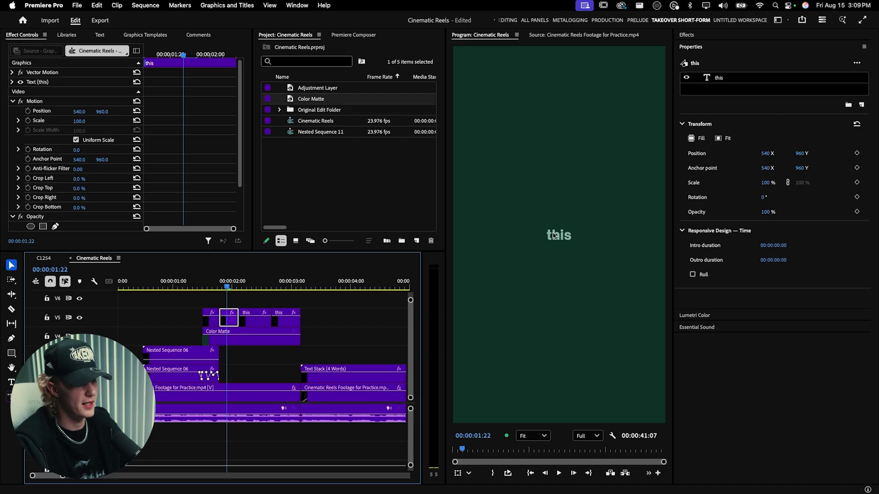
double_click(553, 235)
click(244, 286)
click(252, 324)
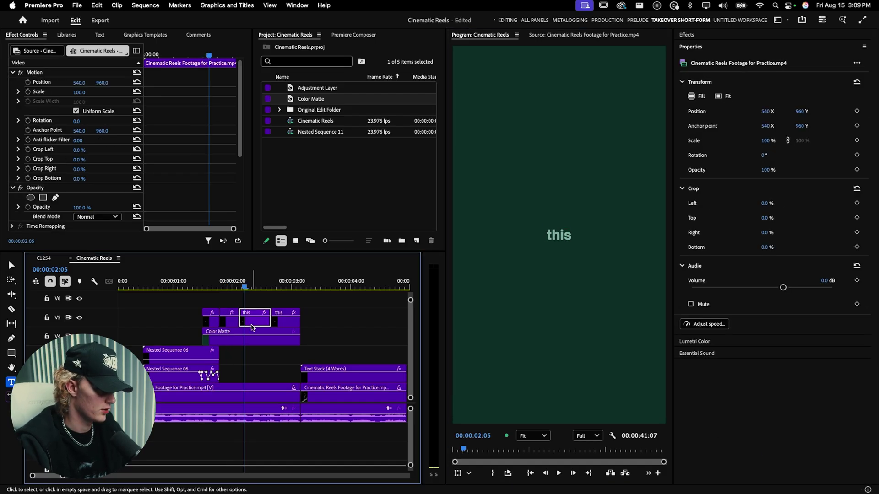
double_click(556, 236)
text(the)
Change the wording of the last text segment above the color matte to "text".
click(288, 287)
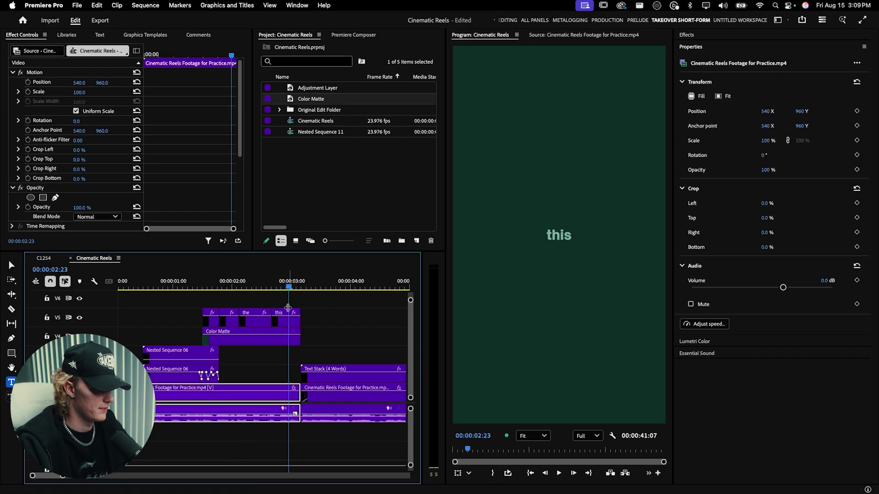
click(287, 319)
double_click(559, 235)
text(text)
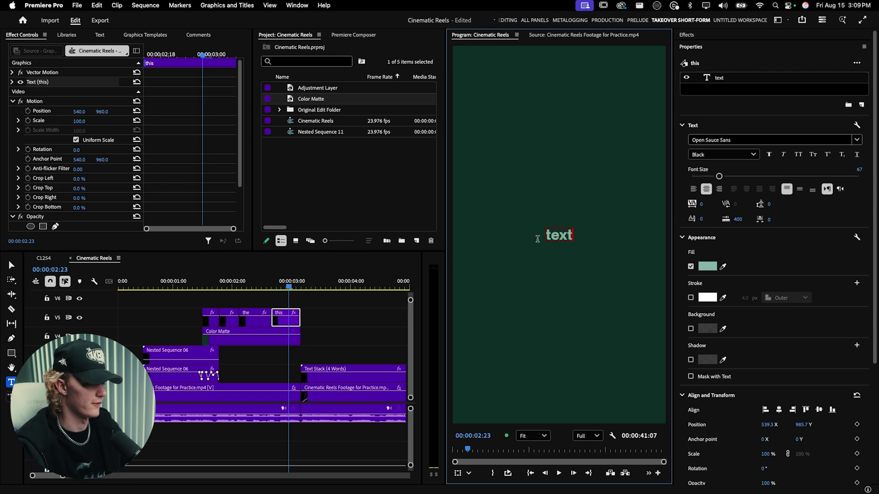
click(332, 332)
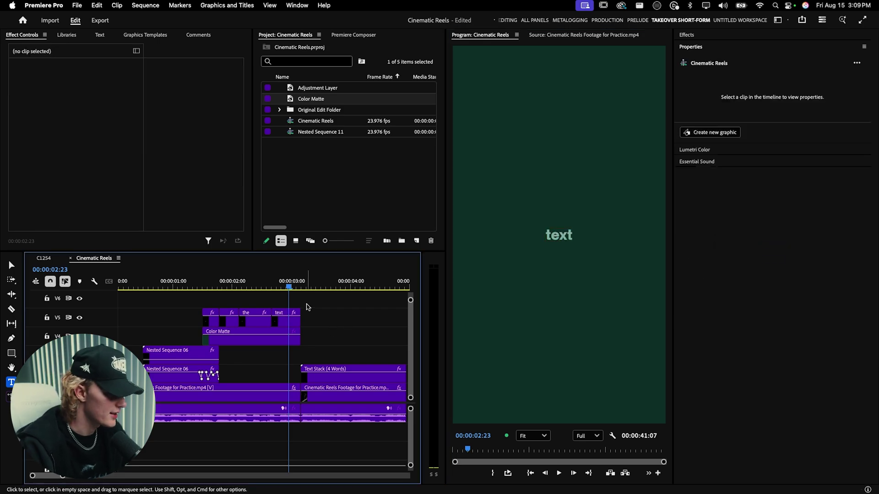
Play back the word sequence and extend the start of the "text" segment earlier, shortening "the".
drag(280, 285, 203, 285)
key(space)
key(c)
key(v)
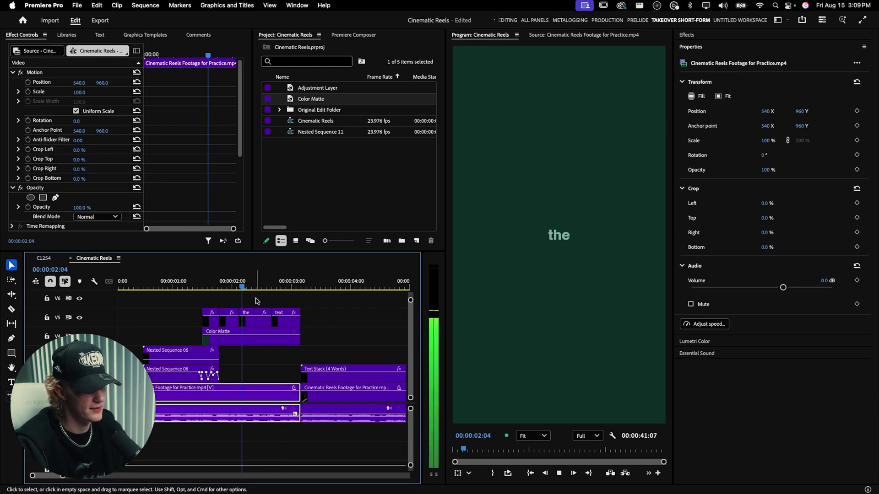
key(space)
drag(276, 322, 300, 322)
Set the last word's font to Aston Script Bold and capitalize it as "Text".
click(559, 235)
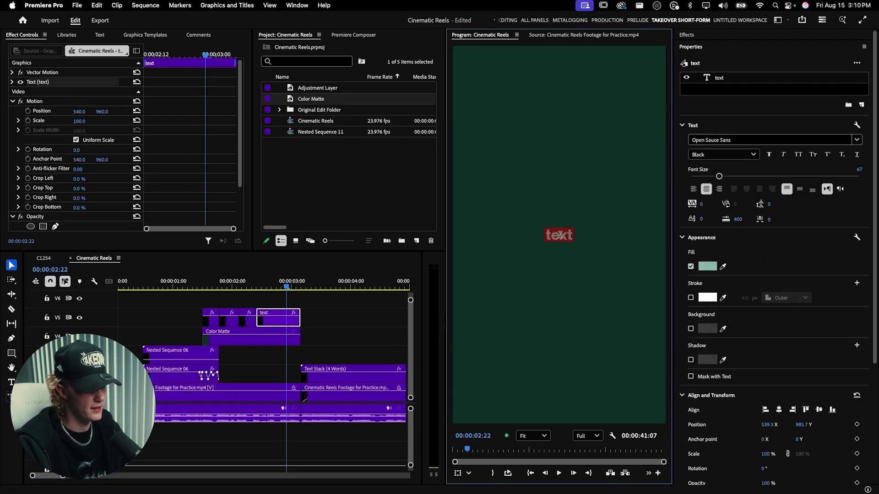
click(763, 136)
key(BackSpace)
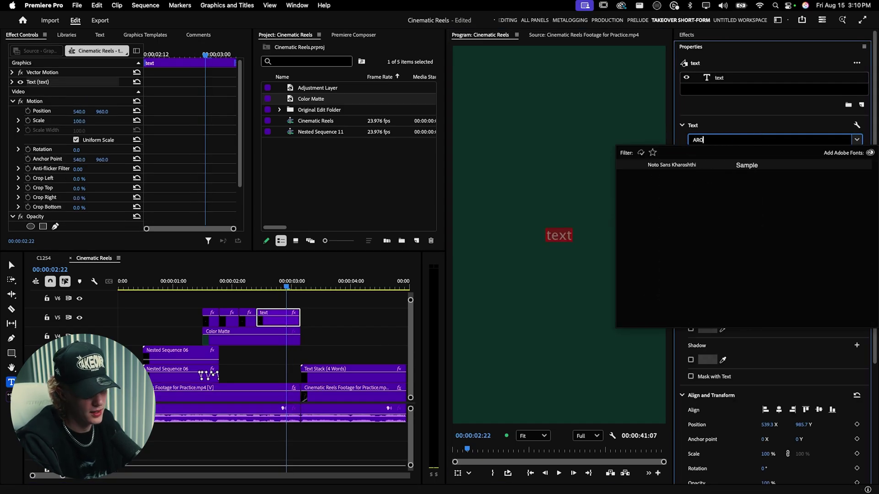
text(ast)
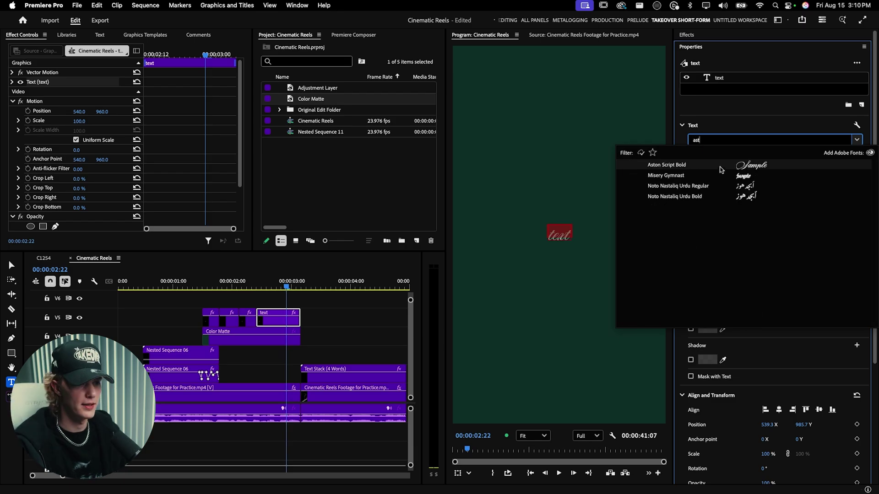
click(720, 168)
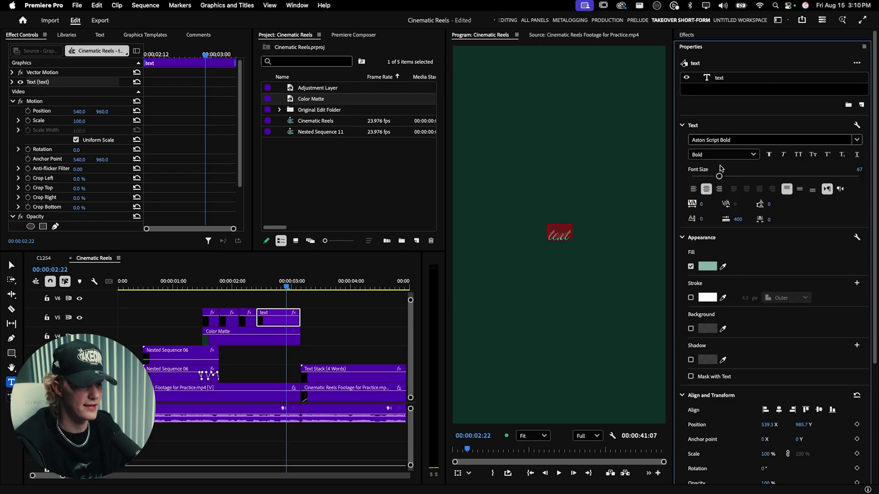
click(553, 234)
click(339, 329)
Shorten the end of the matte and last word, shift the whole group to end at the four-word title, and play it back.
click(195, 284)
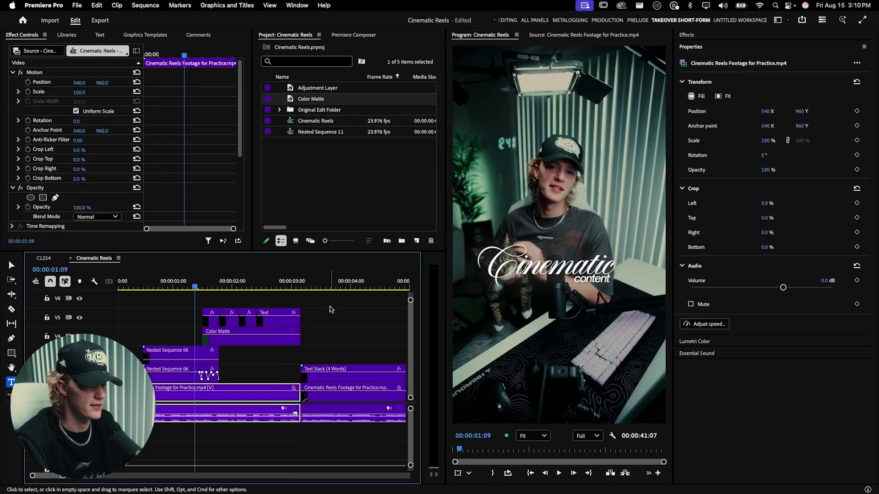
key(v)
key(space)
key(Down)
drag(330, 308, 278, 339)
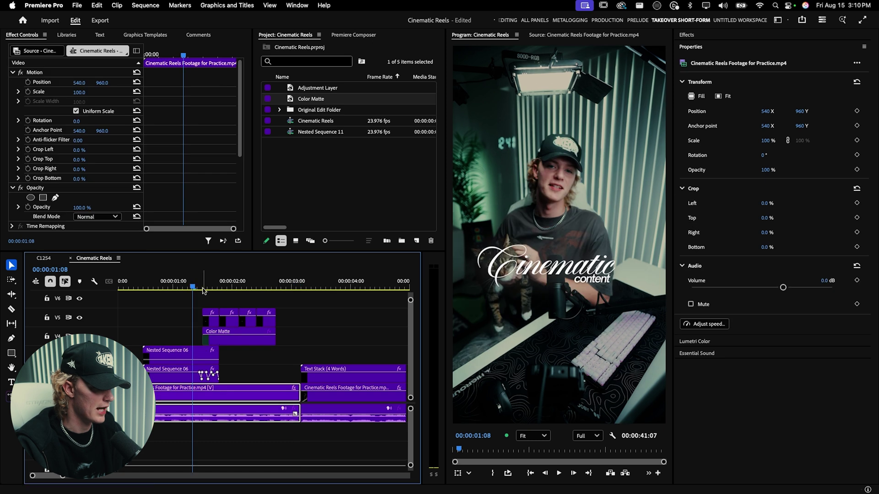
drag(321, 315, 247, 316)
click(327, 337)
key(space)
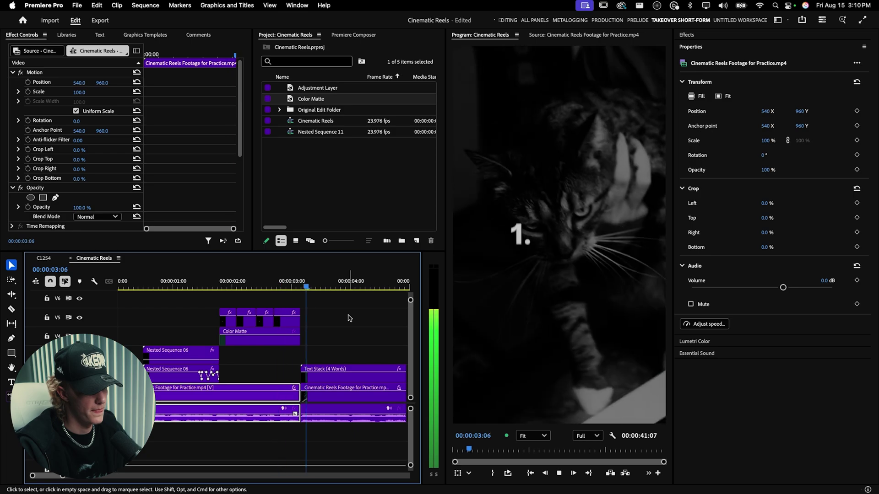
key(space)
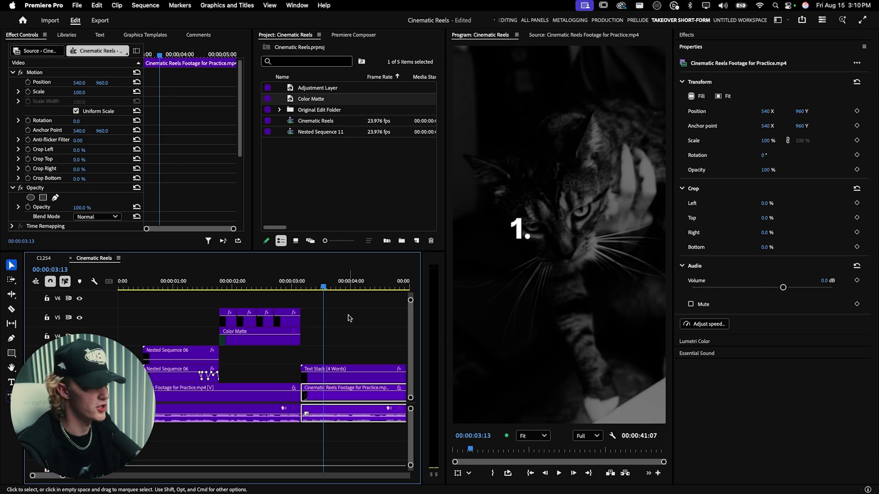
Go to 00:00:31:12 in the sequence and load C1130.MP4 from the B-Roll folder of the user library for preview.
key(minus)
key(minus)
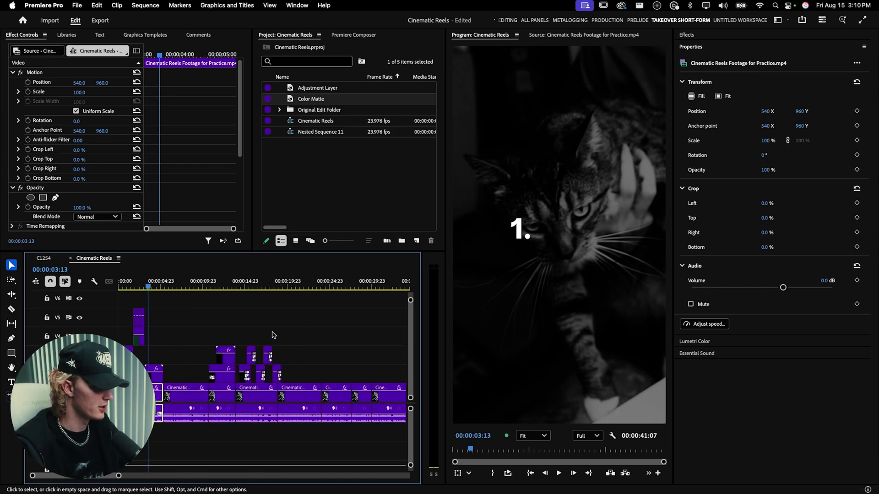
scroll(258, 293, down, 5)
click(234, 286)
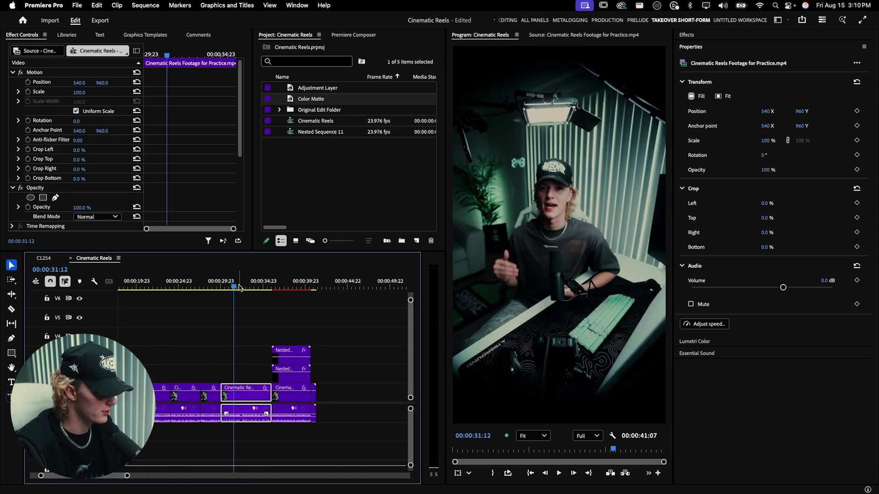
scroll(261, 312, up, 1)
click(310, 169)
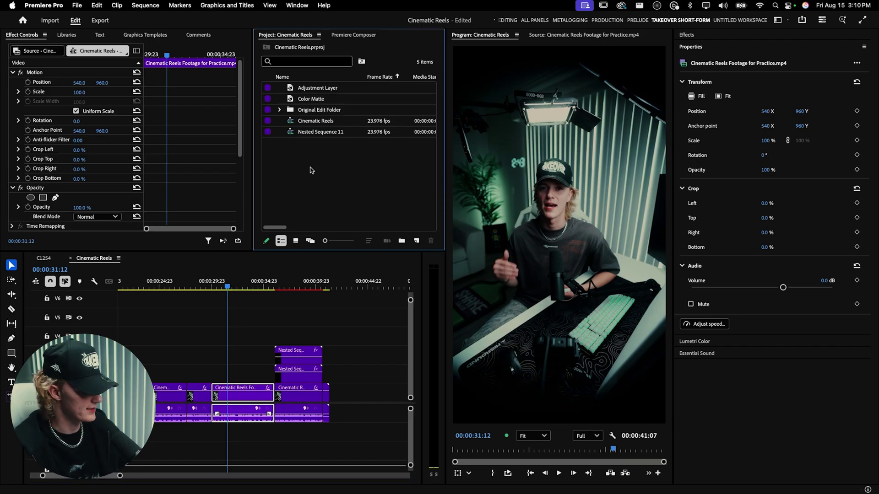
click(372, 37)
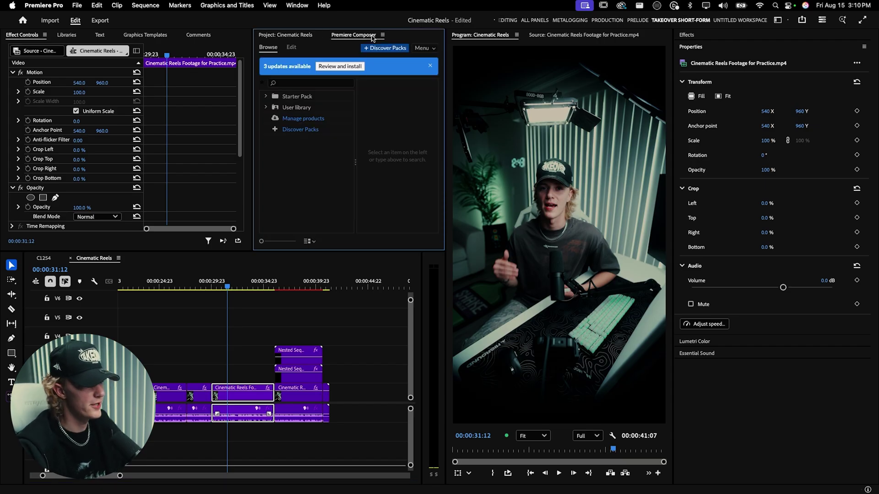
click(267, 109)
click(272, 131)
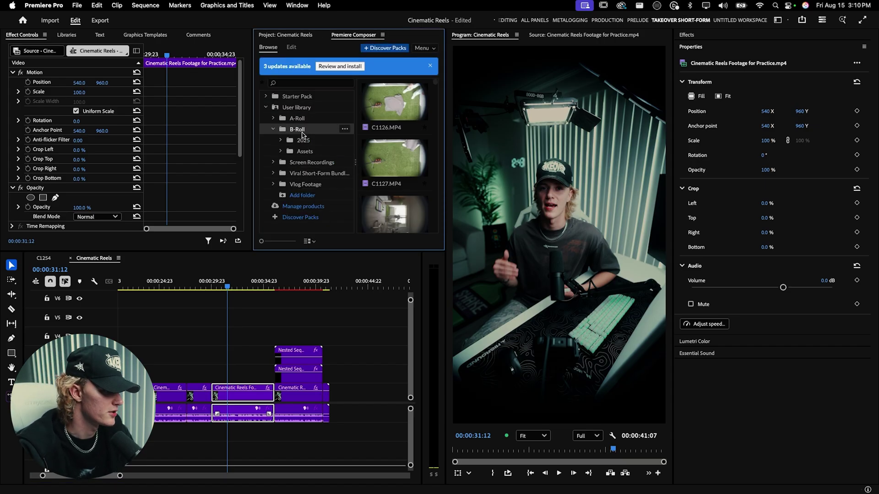
scroll(394, 160, up, 1)
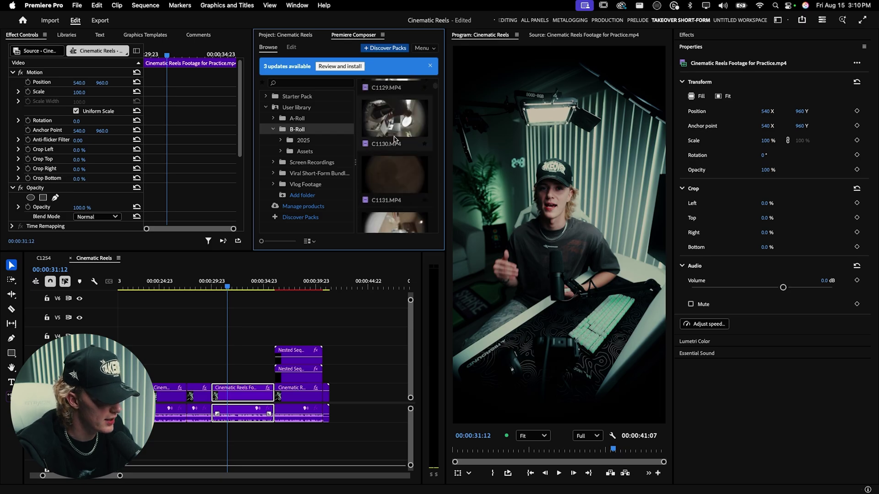
click(393, 124)
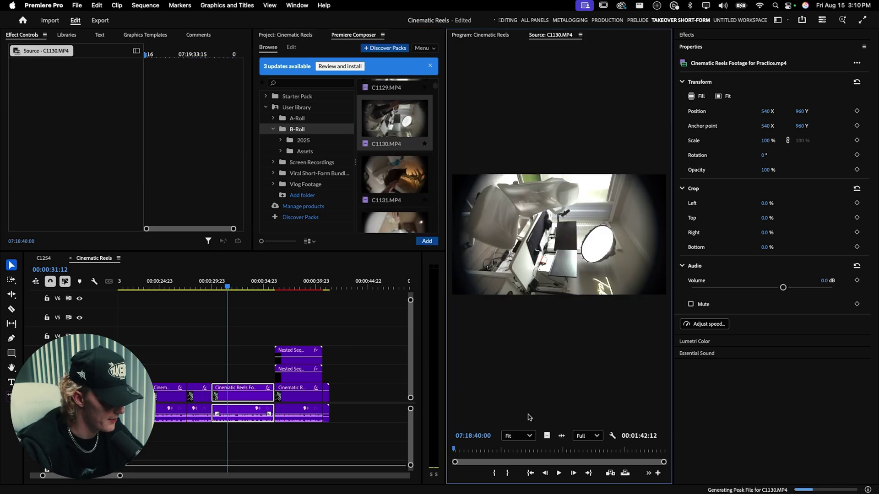
Mark a 00:00:10:17 section of C1130.MP4 and place it on track V2 over the clip before the final nested titles, matching its length.
key(i)
drag(529, 450, 202, 340)
key(o)
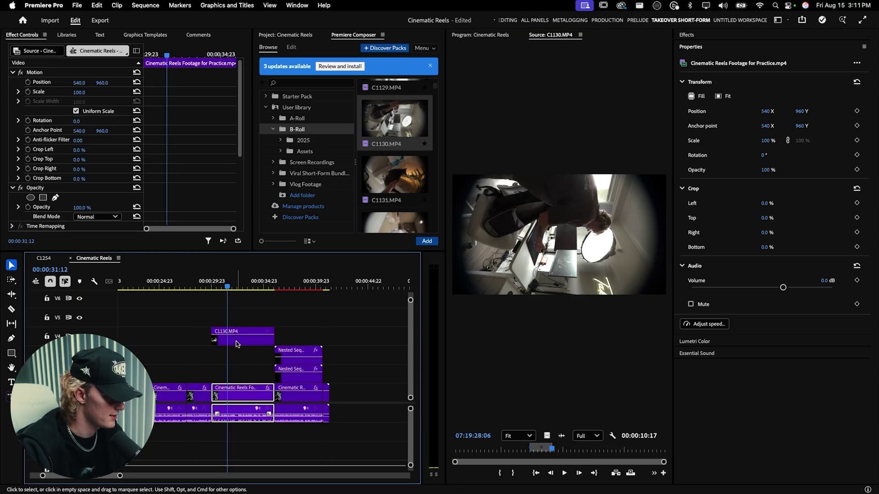
drag(238, 341, 245, 378)
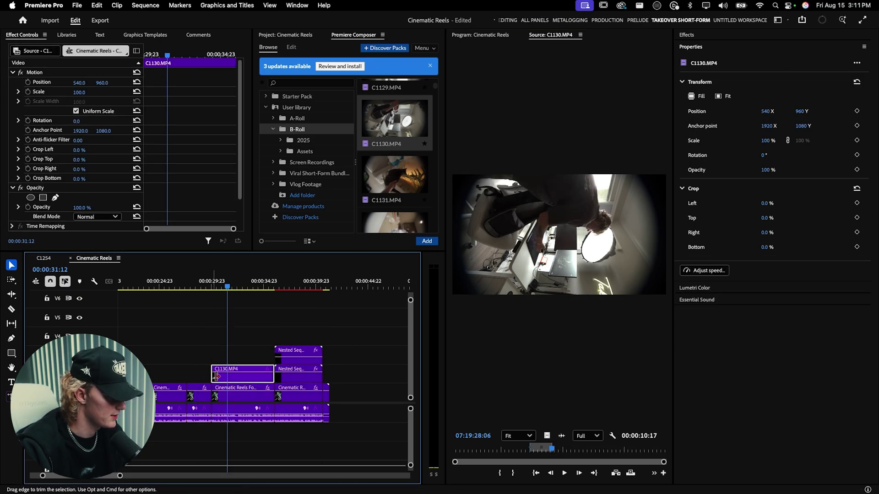
Set the C1130.MP4 clip's scale to 50 and its rotation to -90 degrees in the sequence.
click(508, 36)
click(85, 92)
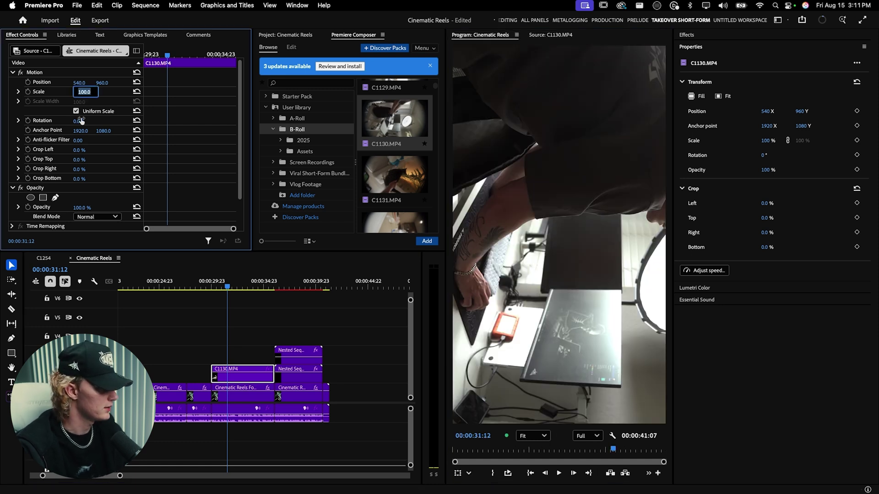
text(50)
key(Return)
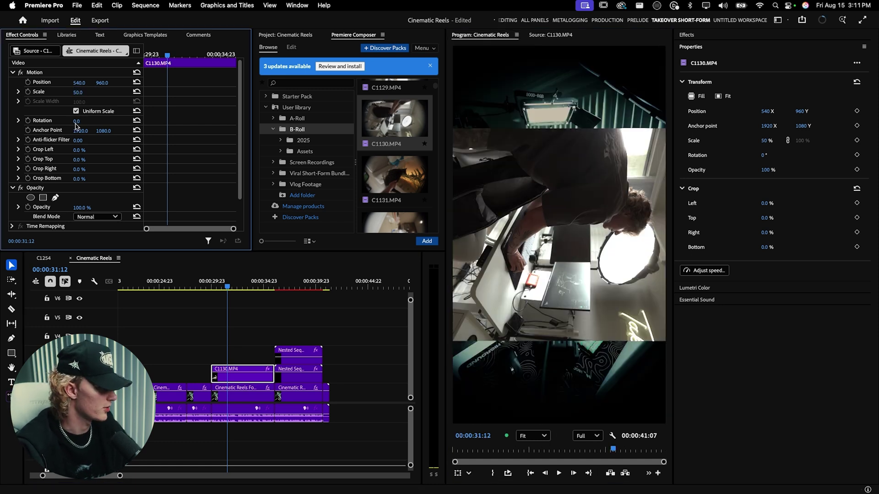
text(-90)
key(Return)
Apply the ViralFX- Timeless B&W preset to the C1130.MP4 clip in the sequence and set its scale to 70.
click(243, 373)
click(694, 37)
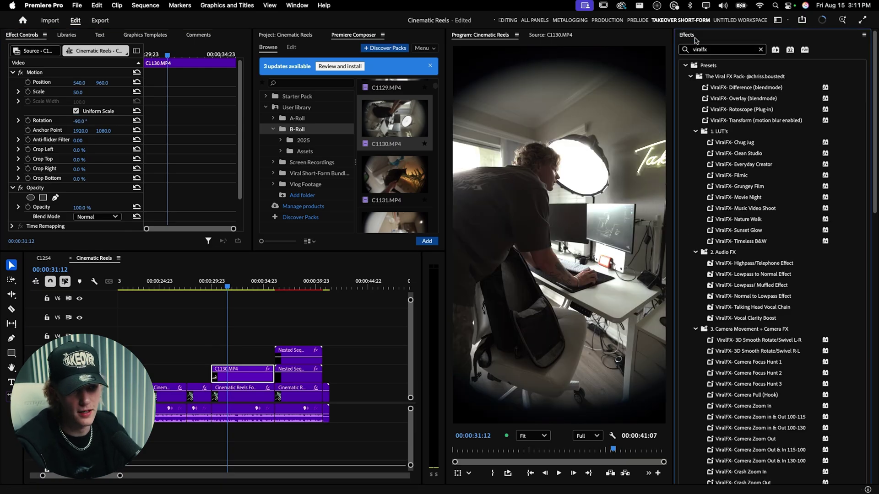
scroll(759, 183, down, 2)
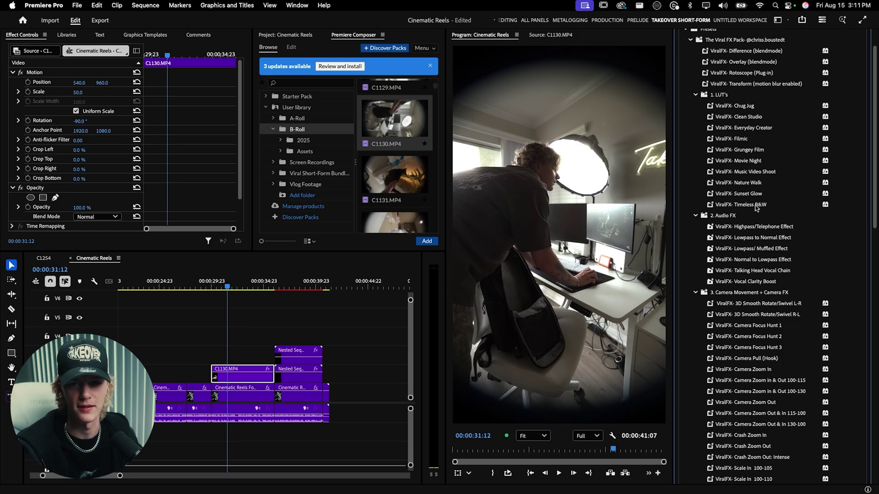
drag(757, 207, 243, 369)
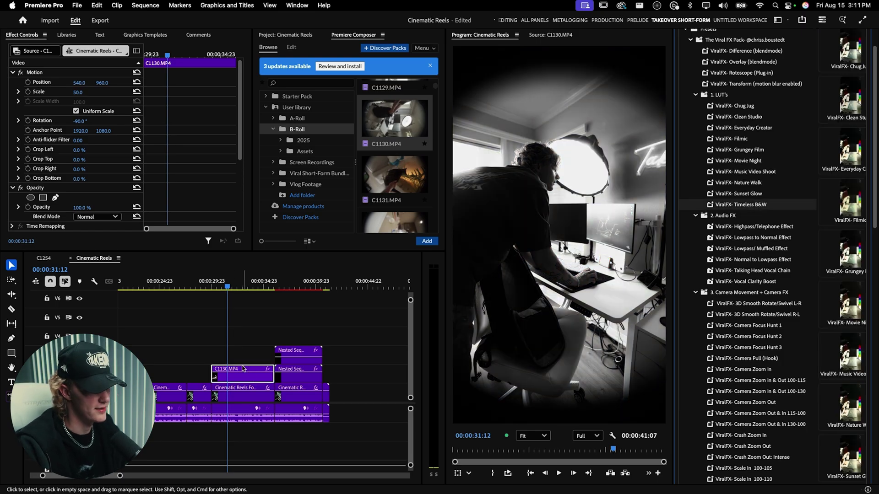
drag(79, 92, 85, 92)
click(253, 357)
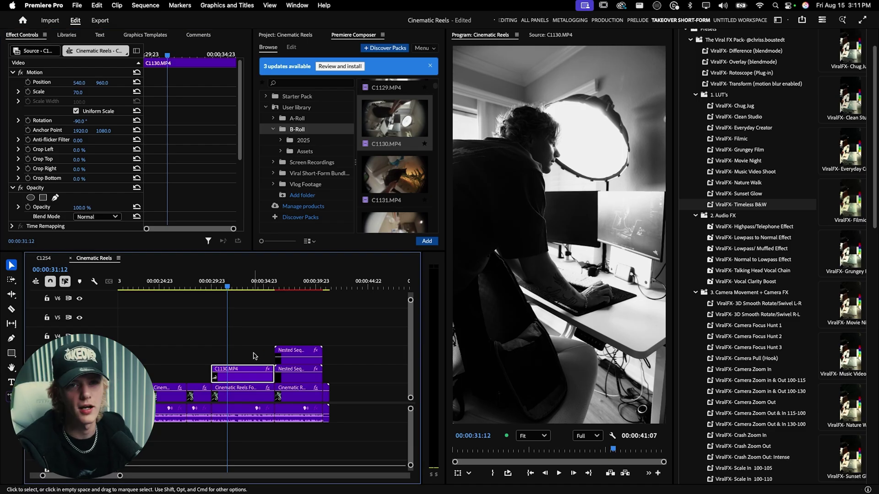
Line up the start of C1130.MP4 exactly with the cut in the talking-head footage below and play back the transition.
click(255, 353)
click(204, 286)
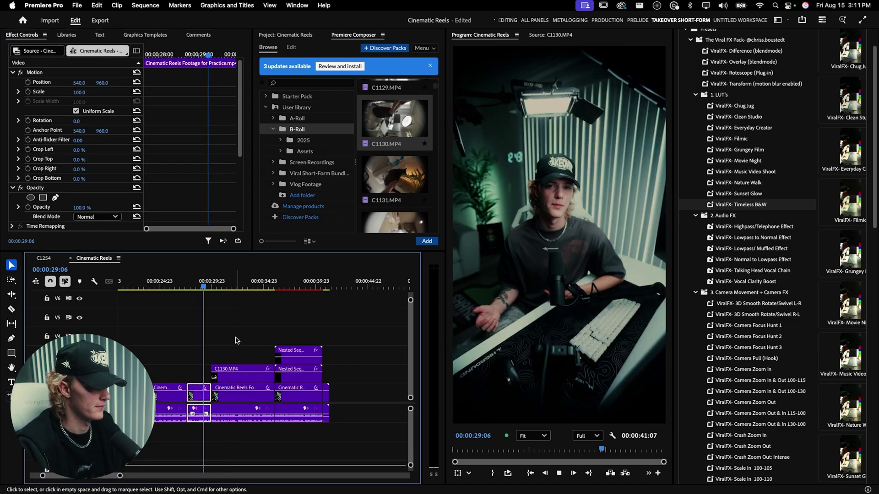
key(space)
key(space)
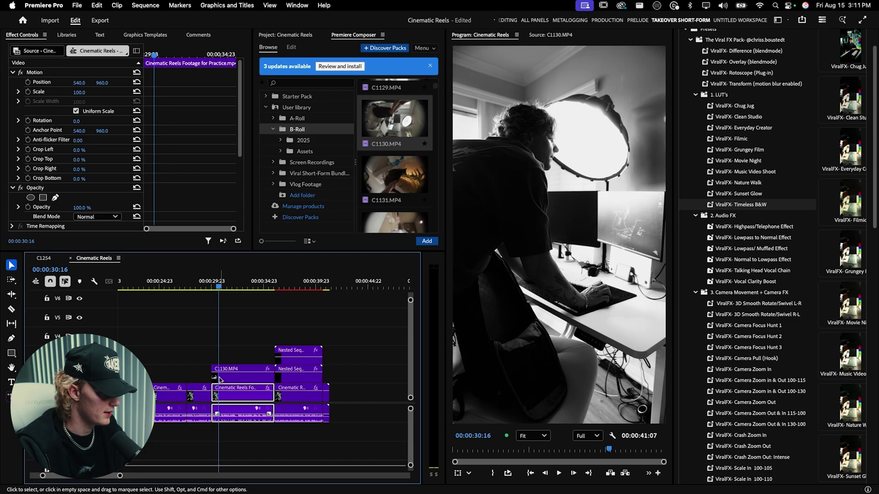
scroll(214, 359, up, 5)
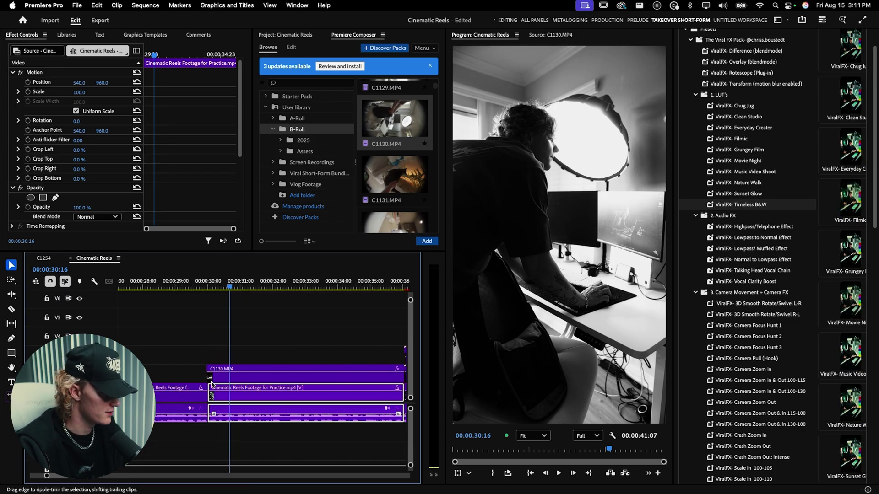
drag(203, 376, 207, 375)
click(191, 286)
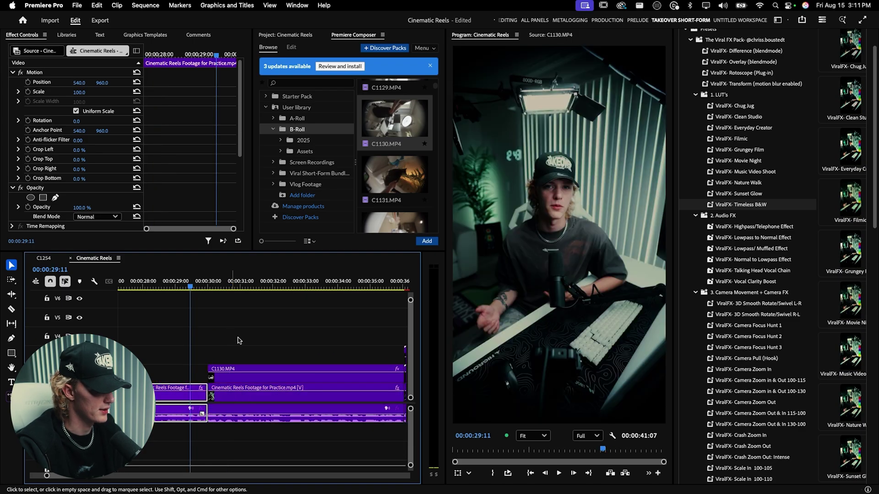
key(space)
key(l)
key(minus)
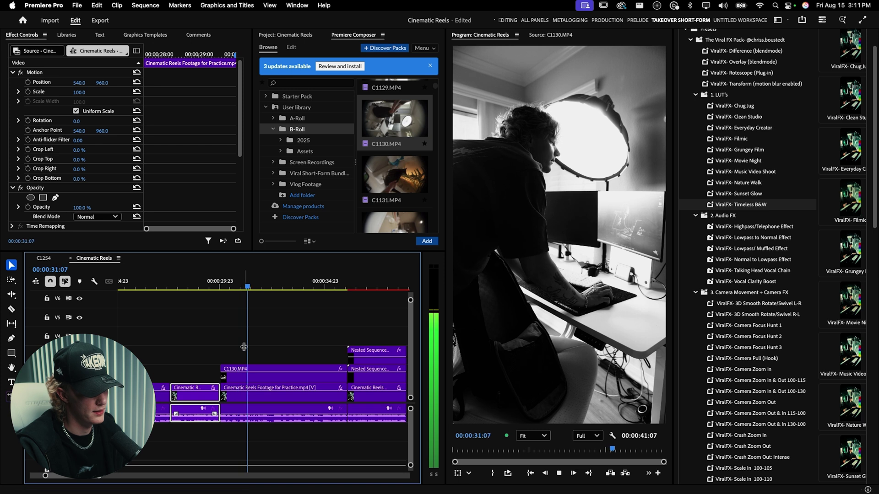
Place the Adjustment Layer from the project on track V5 above C1130.MP4, matching the clip's length.
click(275, 373)
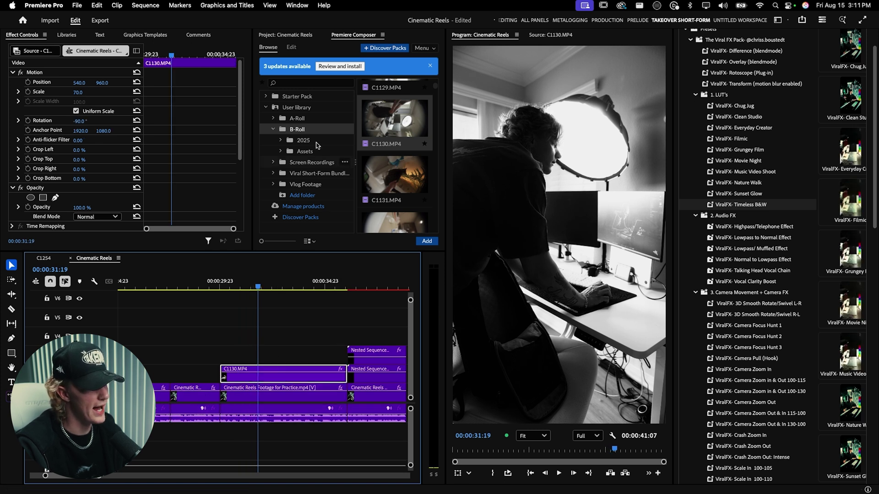
click(288, 36)
drag(290, 89, 223, 323)
drag(324, 320, 346, 322)
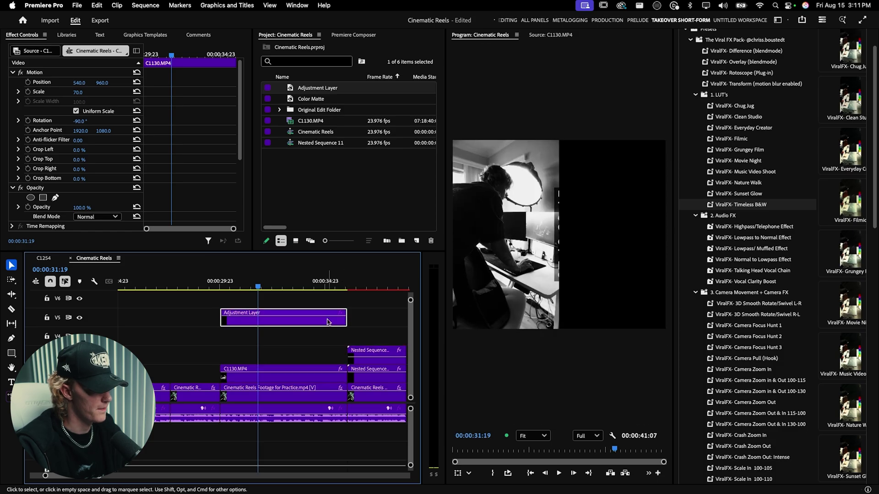
Apply the ViralFX- Scale In 100-105 preset to the adjustment layer above C1130.MP4 and play back the zoom.
scroll(875, 283, down, 5)
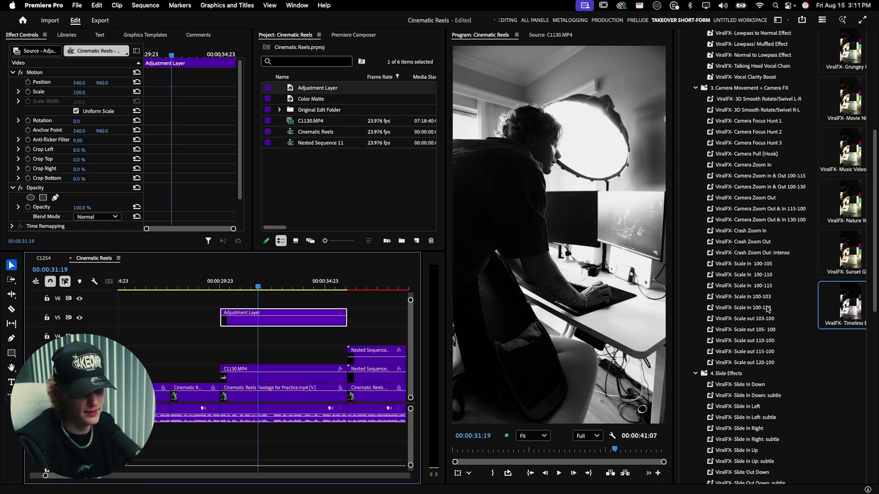
drag(760, 264, 263, 319)
click(216, 285)
key(space)
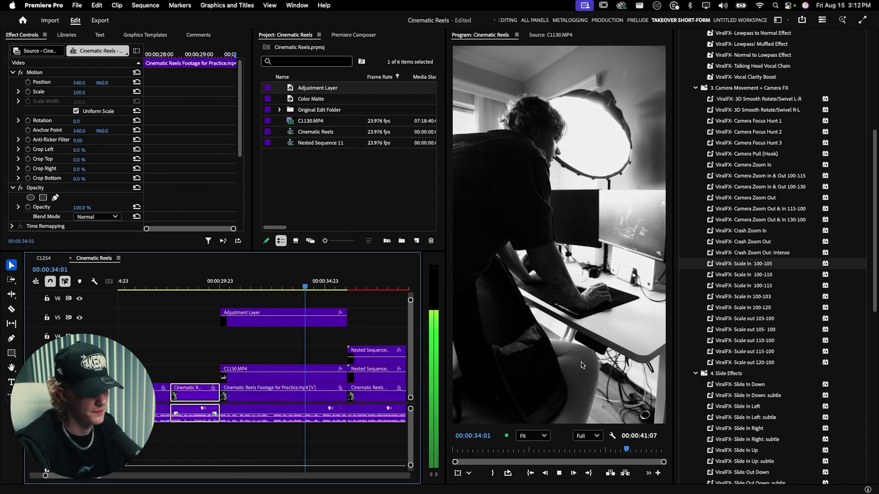
click(324, 341)
Move the adjustment layer above C1130.MP4 up to track V6.
key(minus)
drag(282, 325, 282, 305)
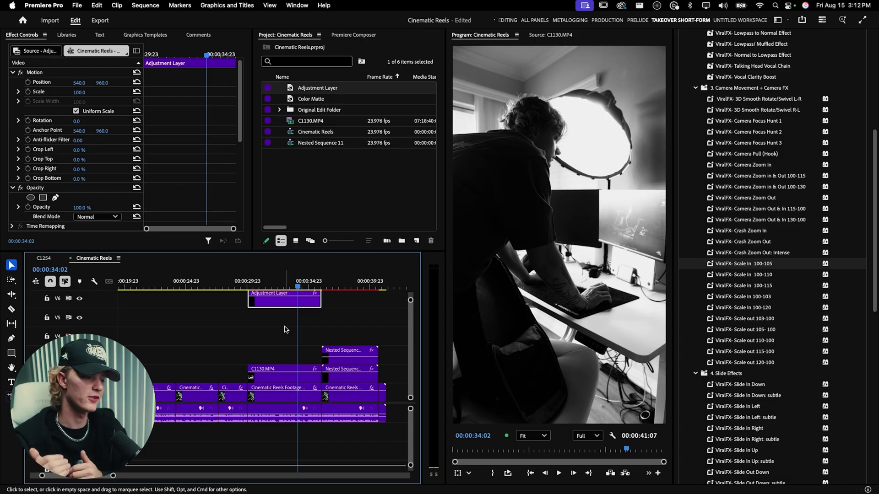
scroll(306, 339, down, 3)
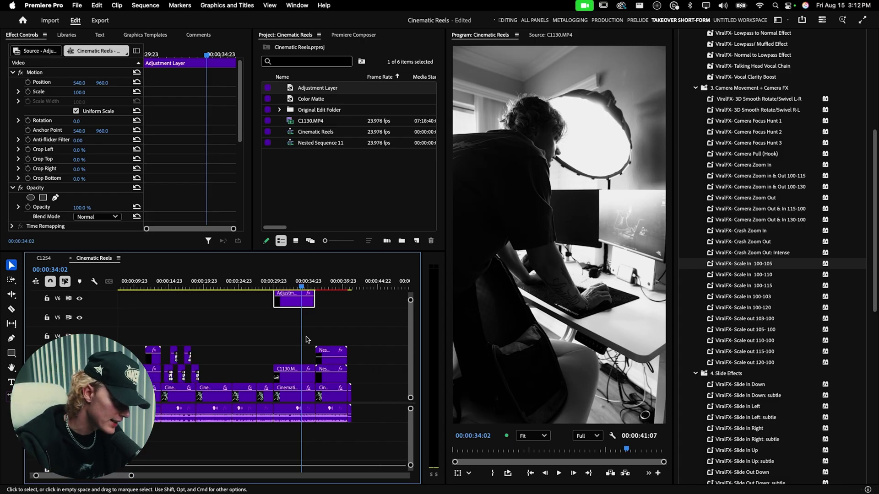
key(equal)
key(equal)
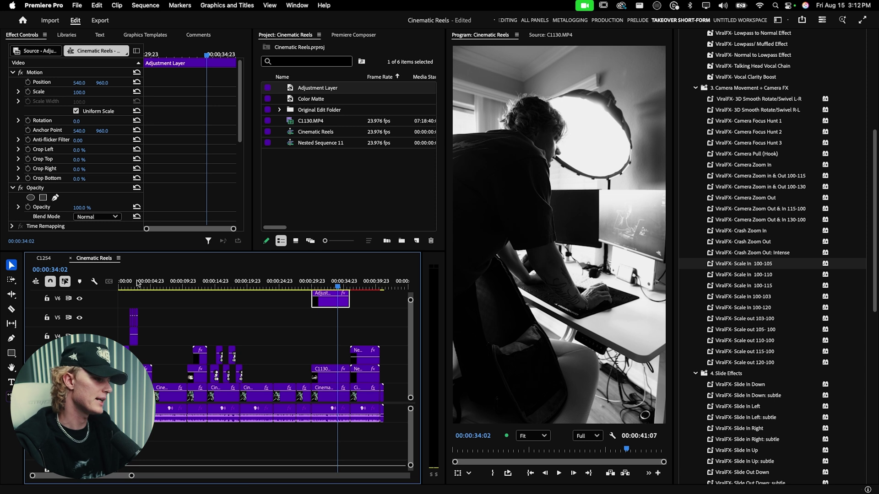
Return to the start of the sequence and open the MUSIC + SFX folder of the Viral Short-Form Bundle in the user library.
key(Home)
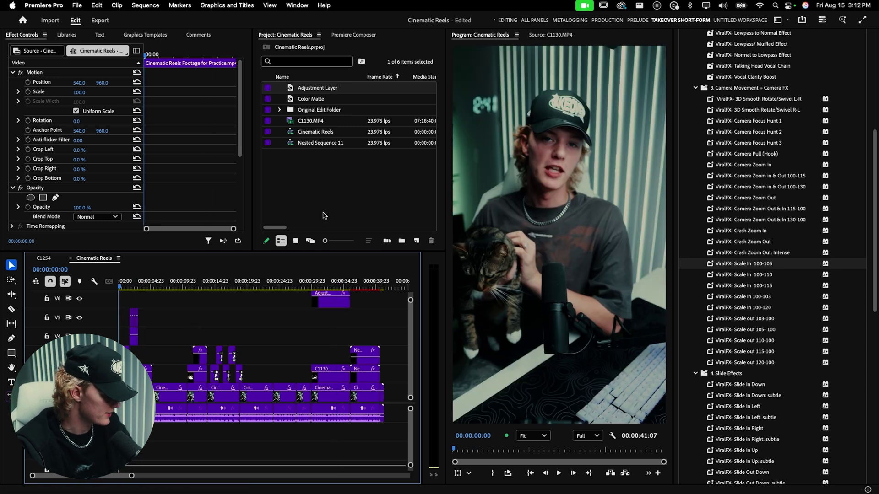
click(352, 35)
click(273, 129)
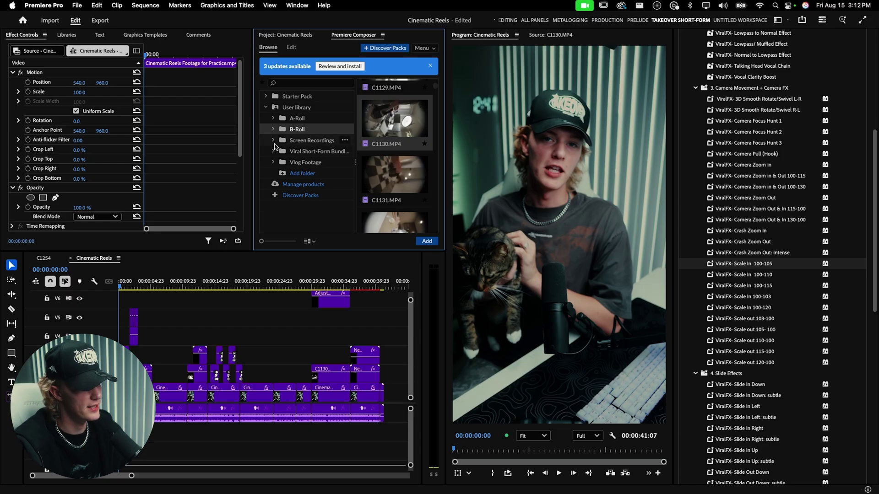
click(274, 152)
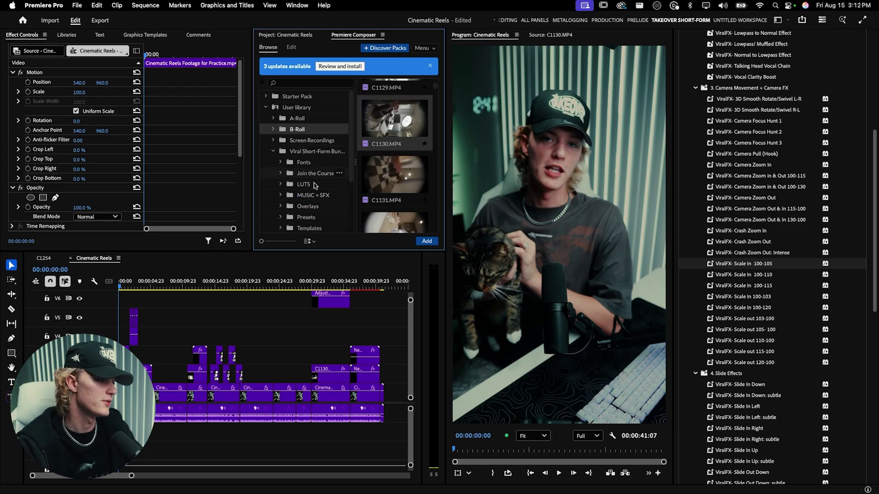
click(280, 196)
scroll(316, 200, down, 5)
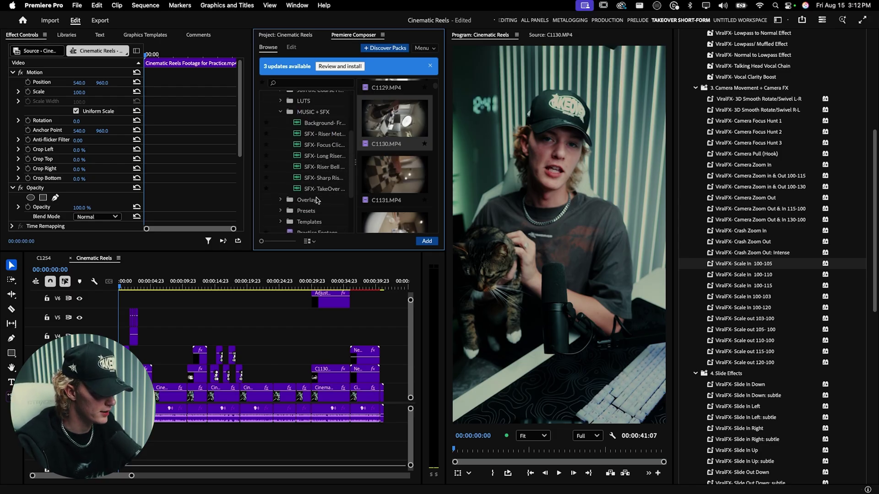
Preview the Riser Bell sound, add SFX - Riser Metallic at the start of the sequence, and play the opening.
click(315, 171)
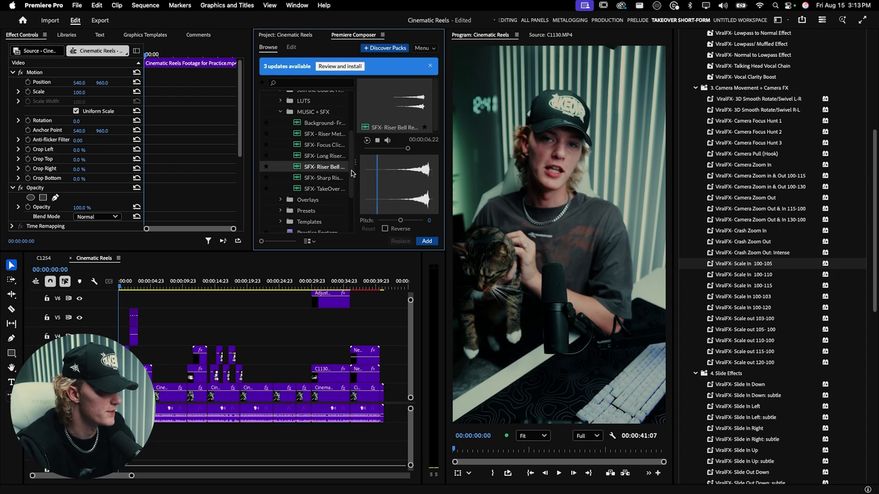
click(318, 137)
click(423, 241)
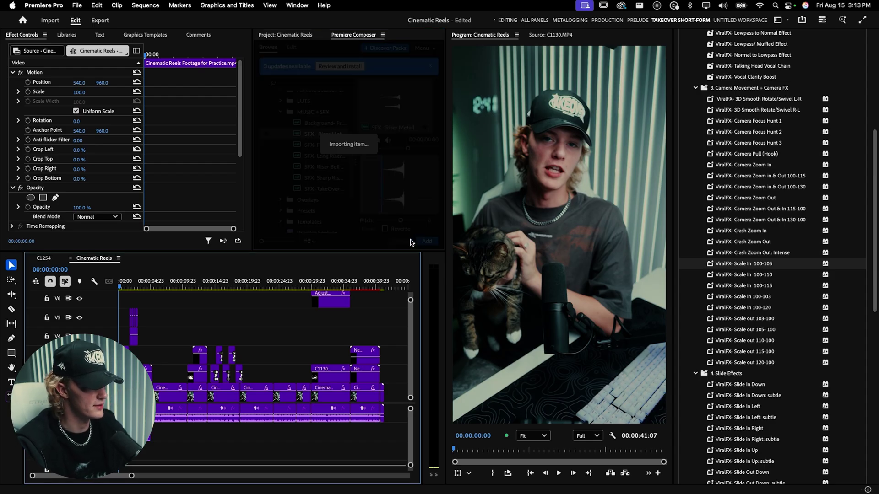
key(space)
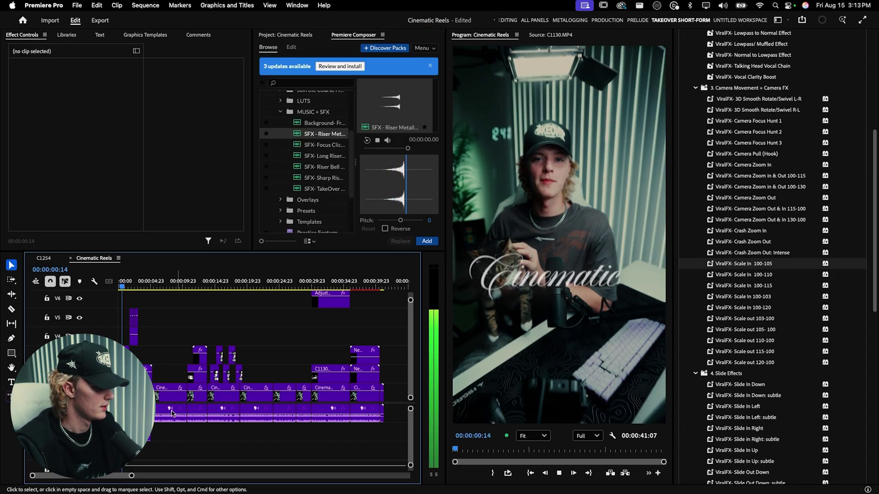
key(space)
Try to shorten the end of the metallic riser to just past 00:00:03:04, and undo the trim.
key(=)
key(=)
key(=)
key(=)
drag(285, 433, 399, 434)
scroll(184, 434, up, 3)
key(Down)
scroll(248, 420, up, 3)
key(=)
key(-)
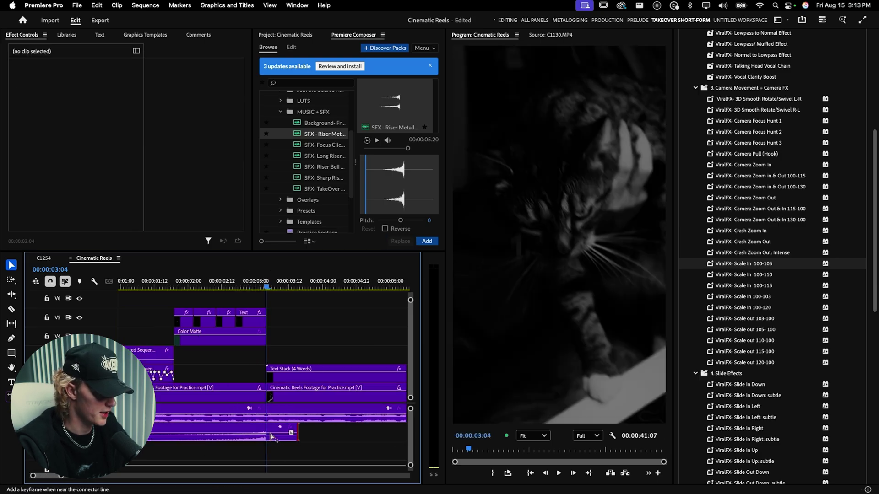
key(super+z)
key(-)
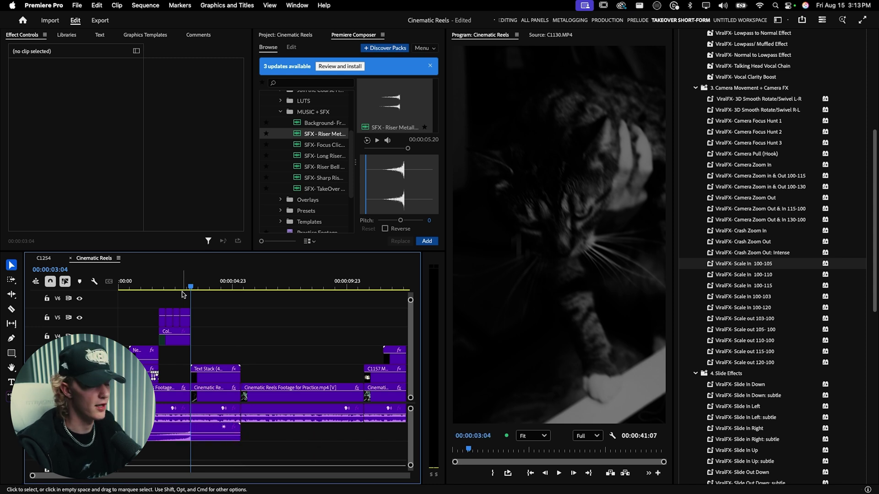
Add Heavy Reverb with an amount of 6.8 to the SFX - Riser Metallic clip and adjust its gain by -19 dB.
click(225, 430)
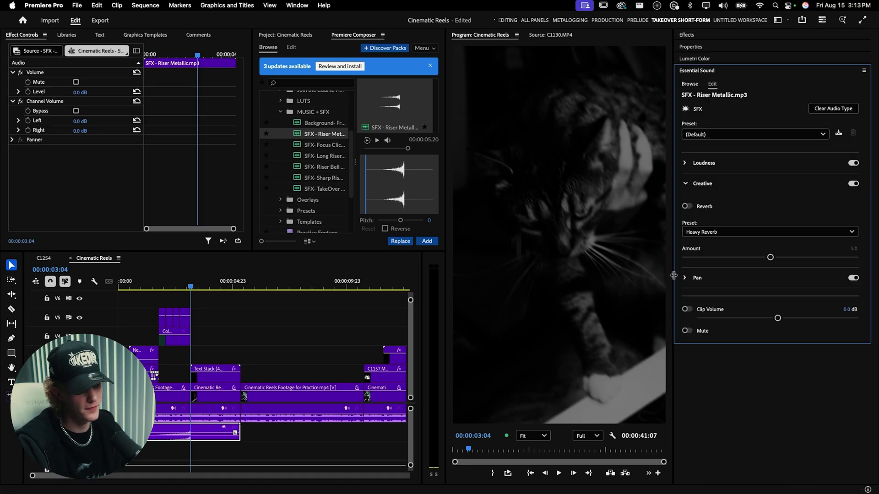
click(799, 257)
click(208, 434)
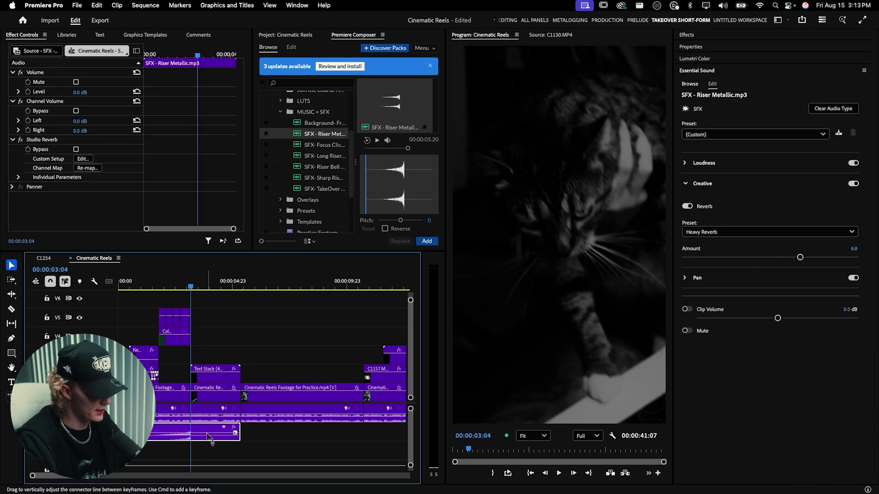
key(g)
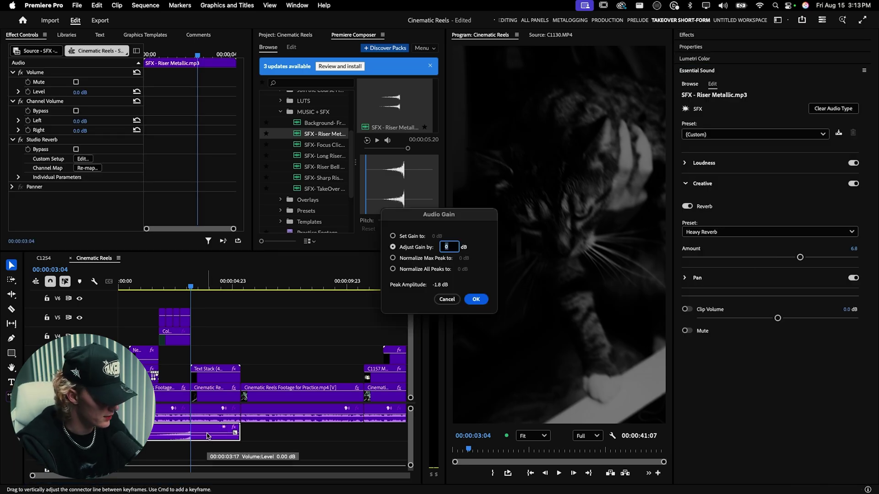
text(-19)
key(Return)
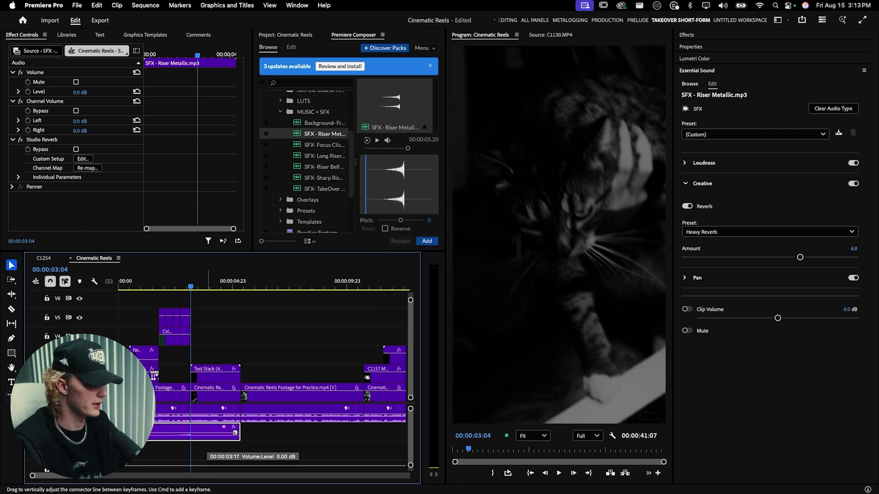
key(g)
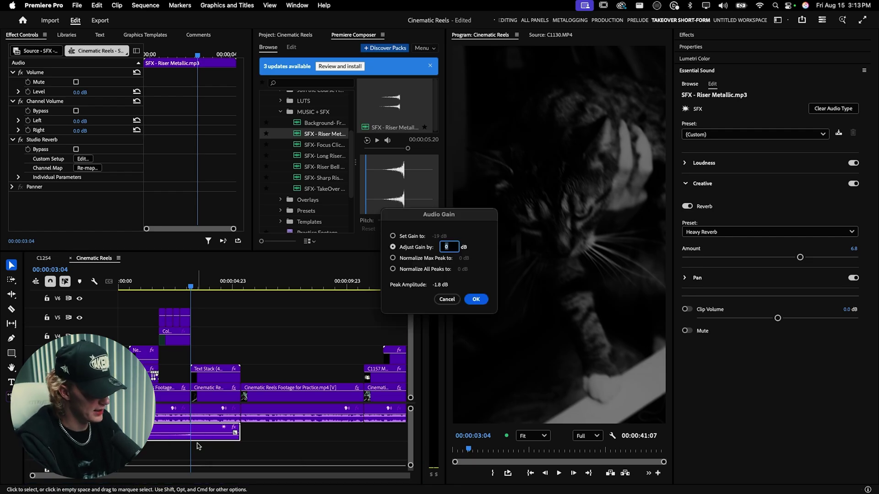
key(Return)
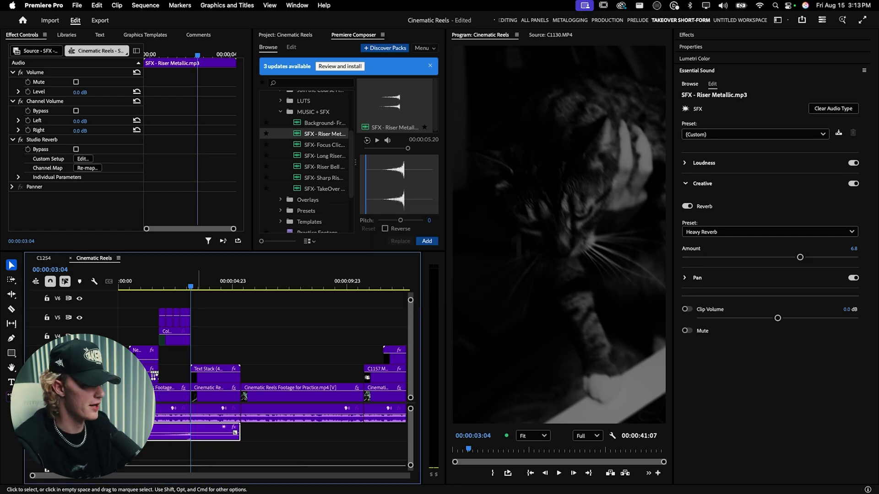
Play back the opening through the green word section to the four-word title to check the riser.
click(292, 434)
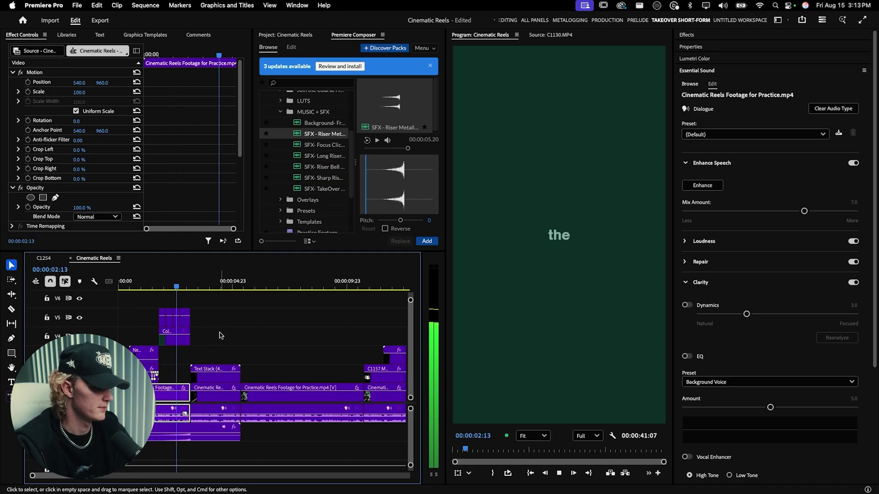
key(space)
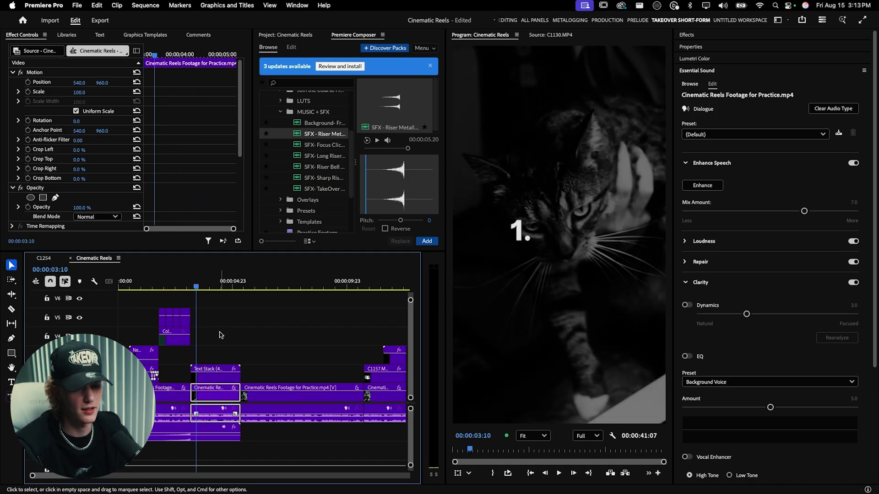
Add the Background- Frank Saint (Slowed) music from the start of the sequence and lower its gain.
key(minus)
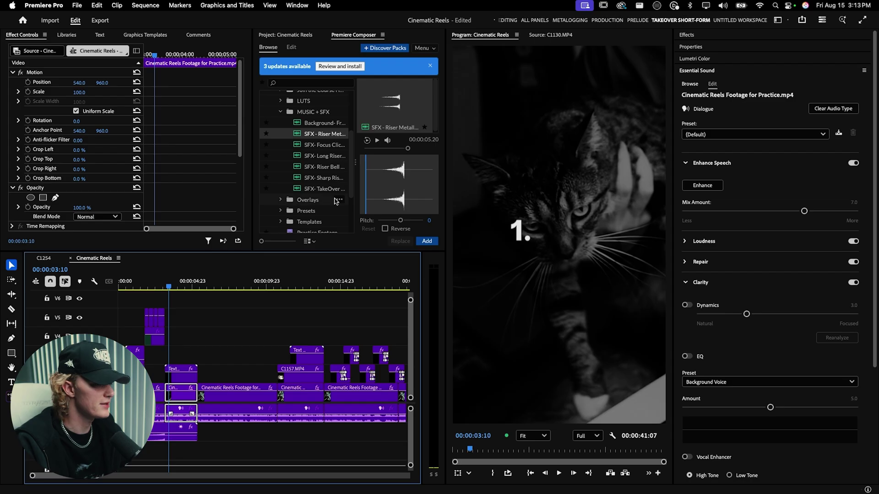
click(321, 126)
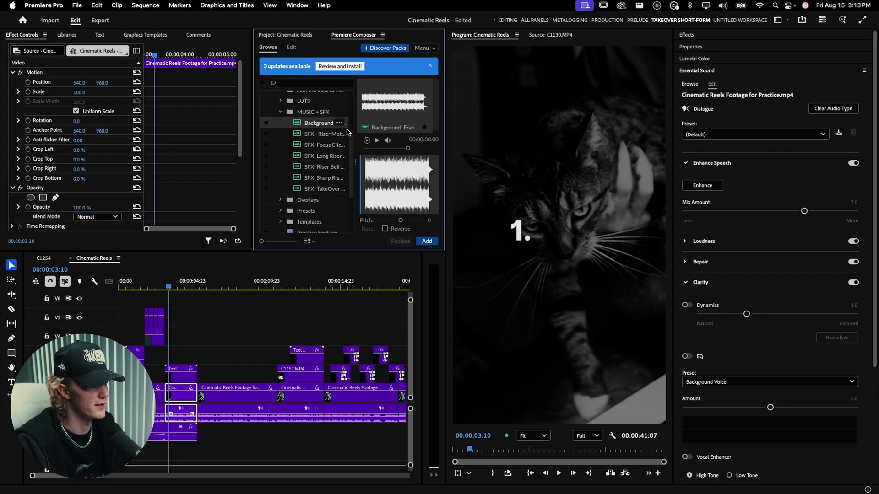
click(425, 241)
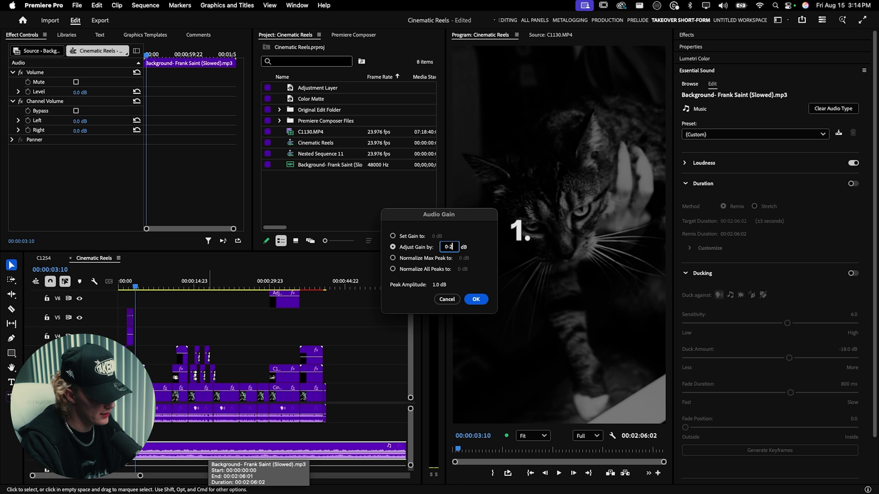
text(-25)
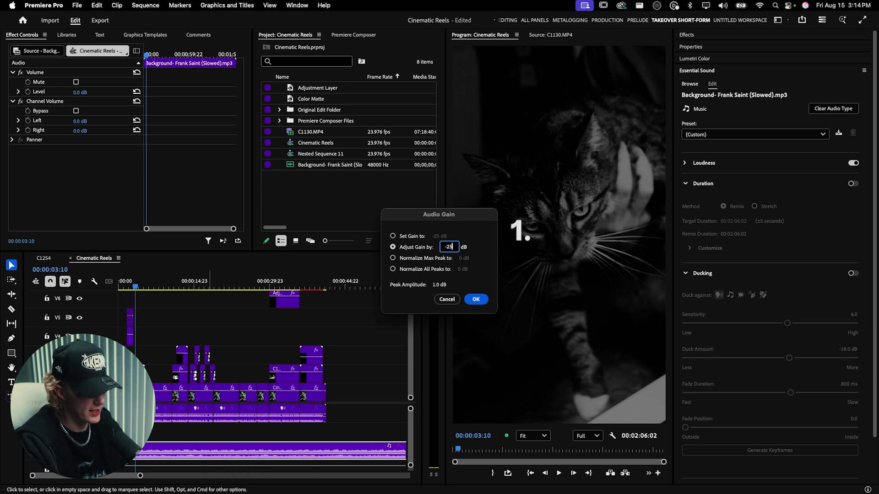
key(Return)
Play the opening to check the music level and adjust the music clip's gain by -5 dB.
key(j)
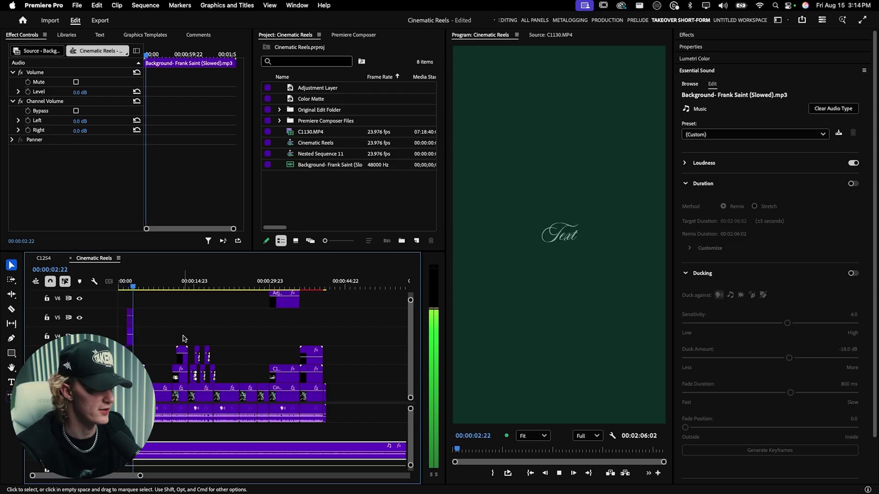
key(k)
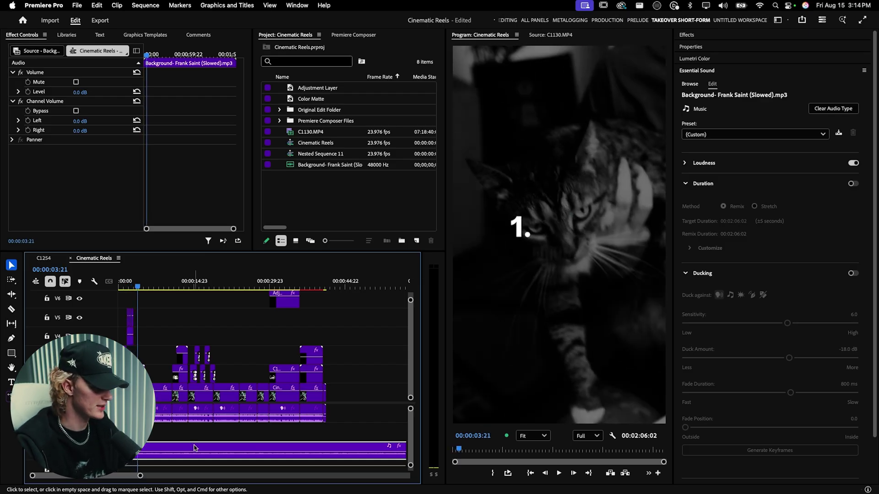
key(g)
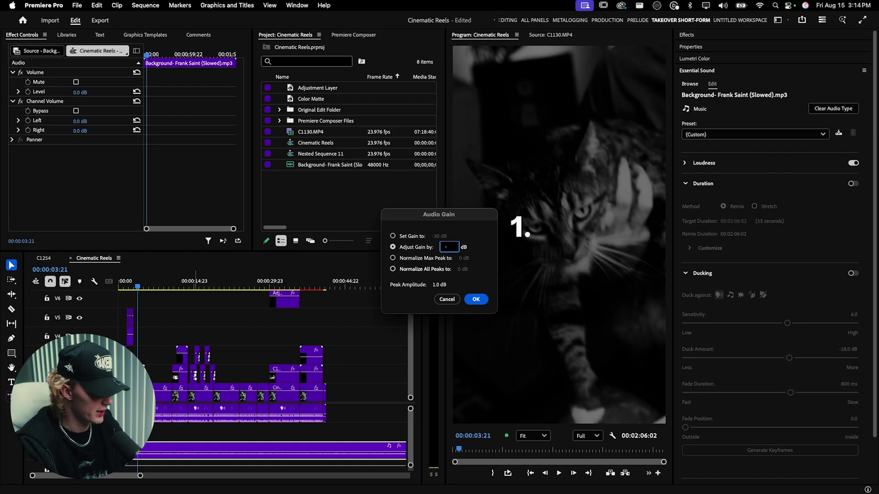
text(5)
key(Return)
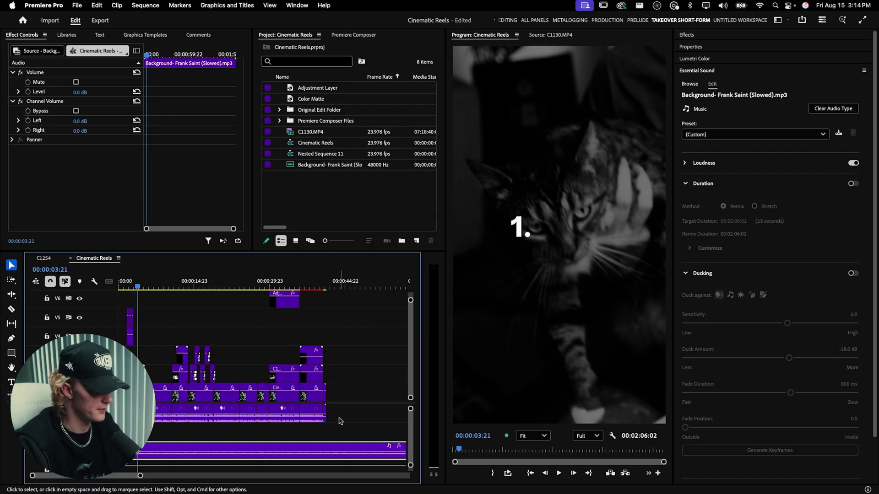
Cut the background music at the end of the footage and delete the excess.
key(c)
click(327, 446)
key(v)
click(355, 451)
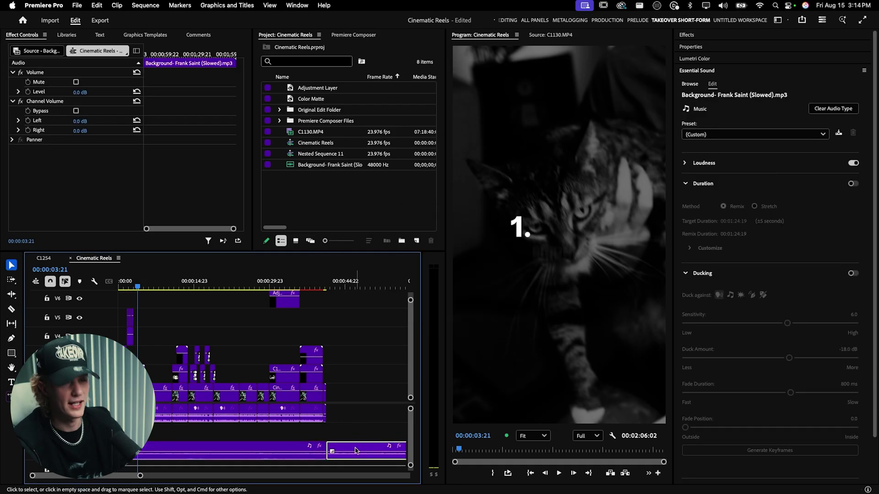
key(Delete)
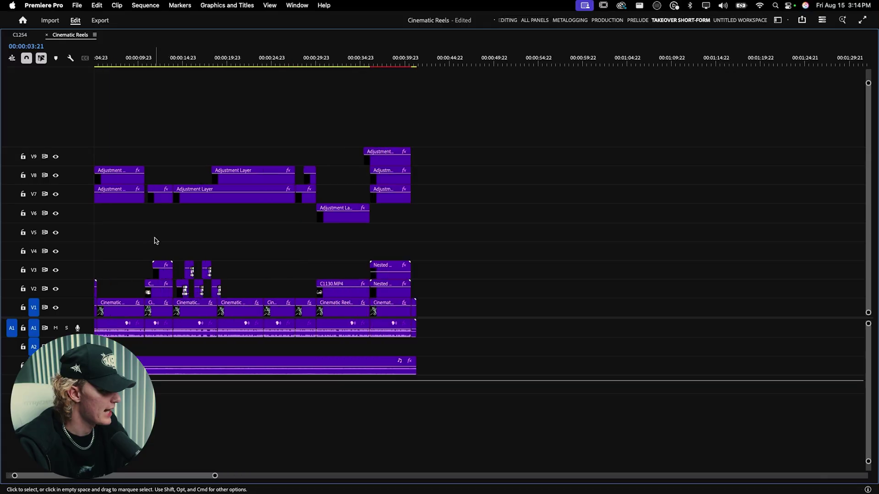
Move the adjustment layer above the C1130.MP4 clip from V6 up to V7, in line with the other adjustment layers.
scroll(155, 240, left, 3)
scroll(152, 239, up, 3)
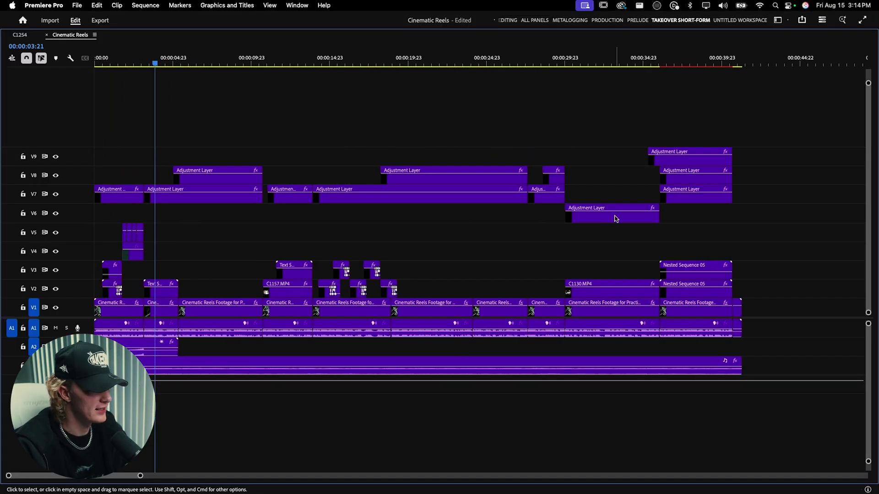
drag(620, 215, 618, 203)
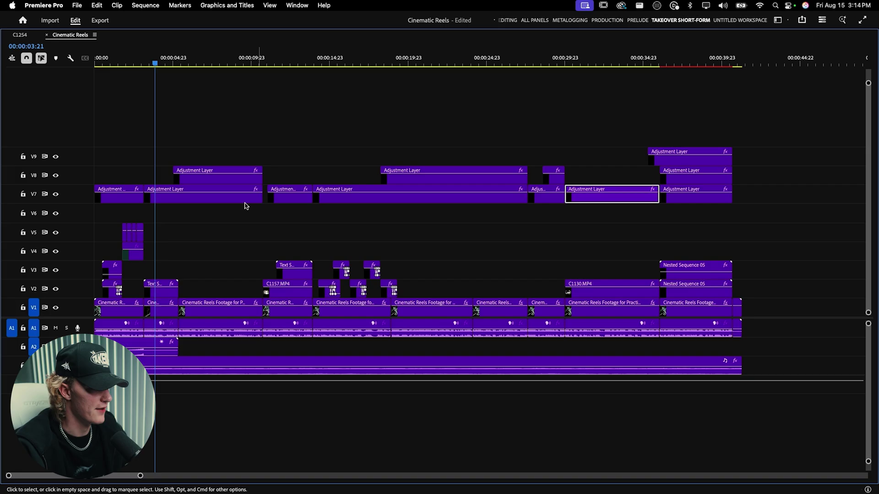
drag(788, 216, 156, 213)
drag(103, 213, 101, 210)
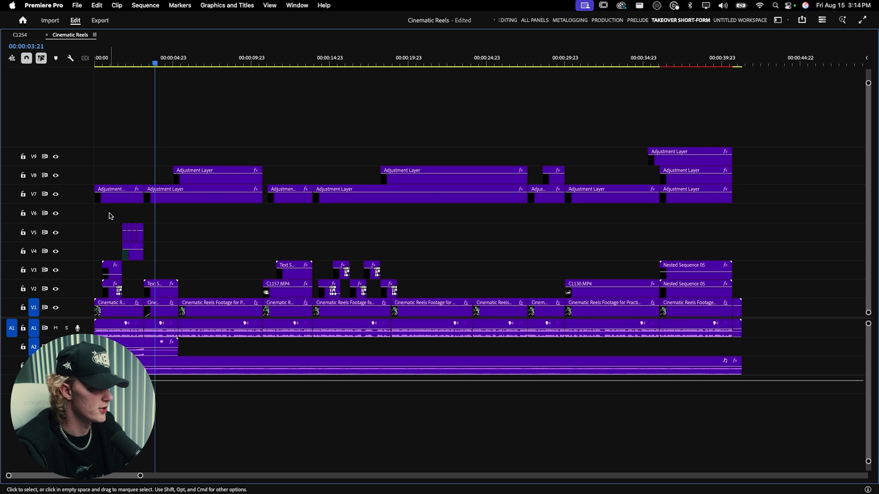
drag(107, 153, 762, 213)
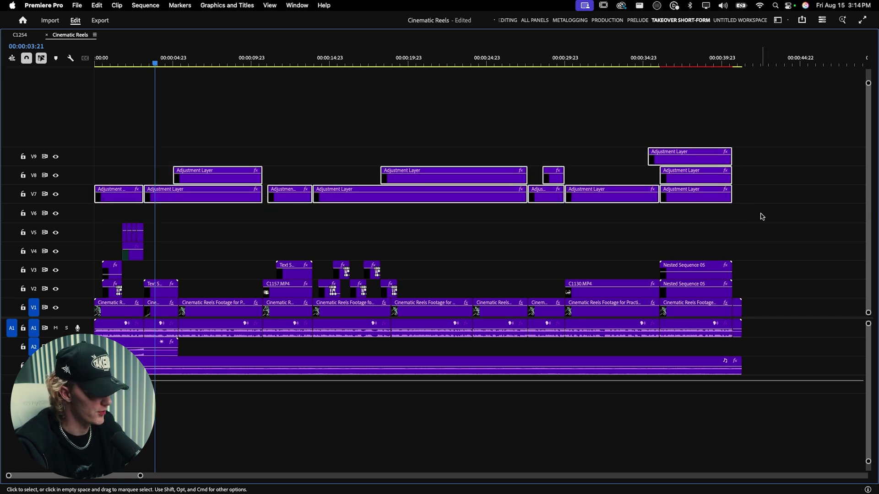
click(763, 217)
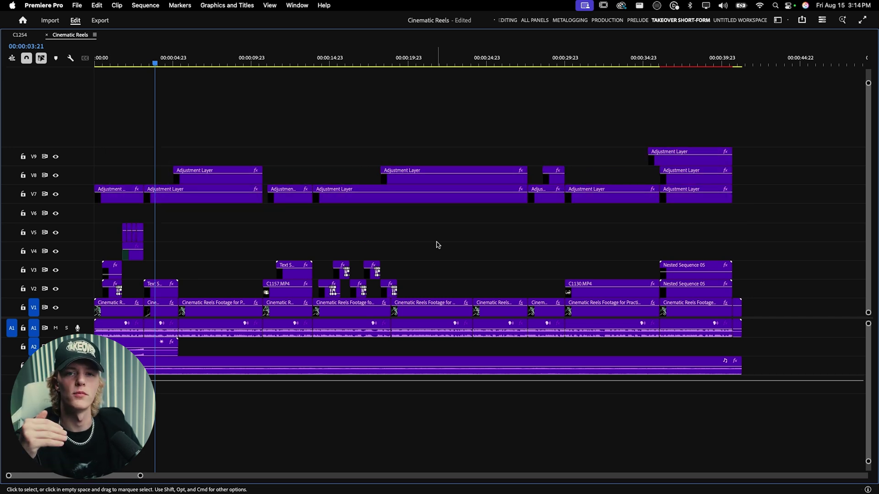
Mark the whole sequence with in and out points, from its start to the end of the footage.
key(grave)
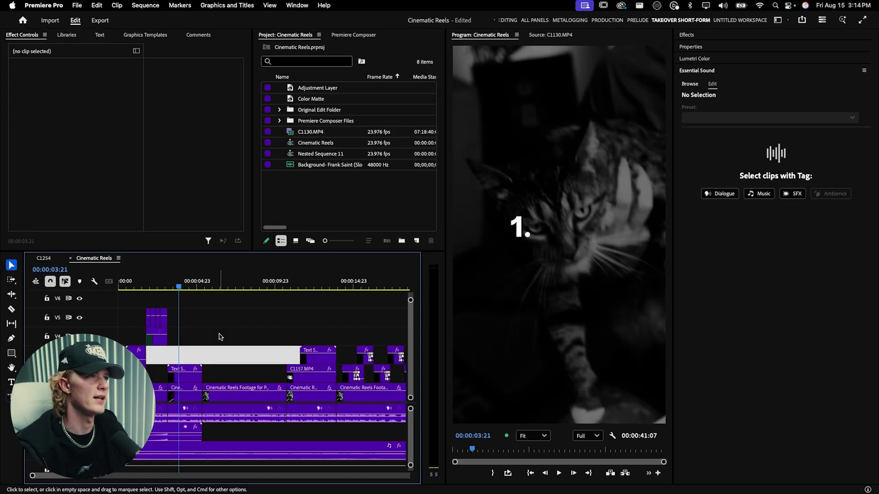
scroll(215, 333, down, 5)
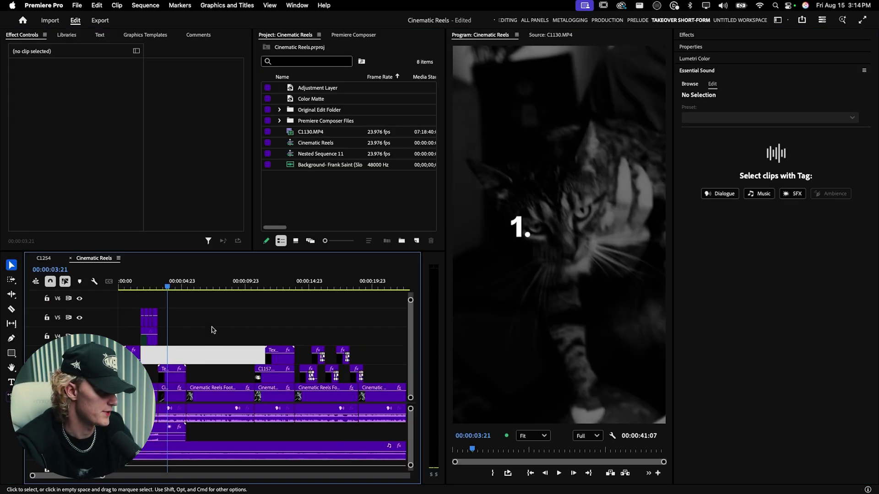
scroll(206, 327, up, 2)
drag(140, 287, 118, 287)
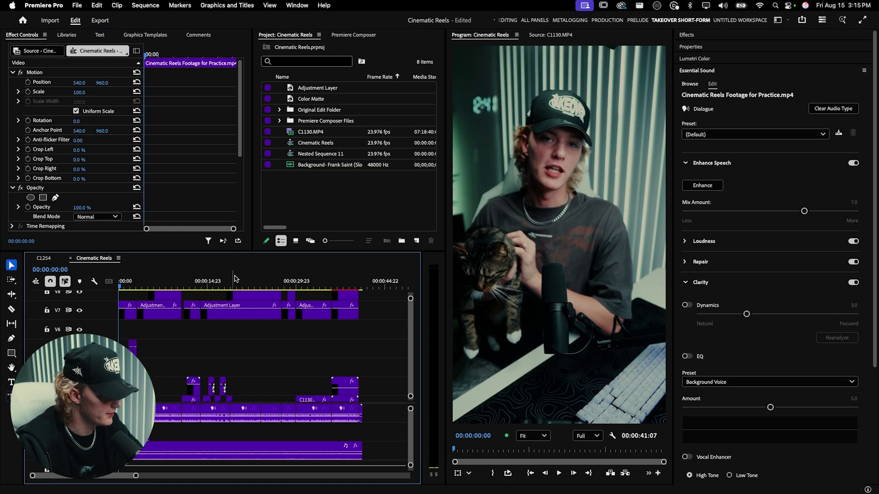
key(i)
click(367, 281)
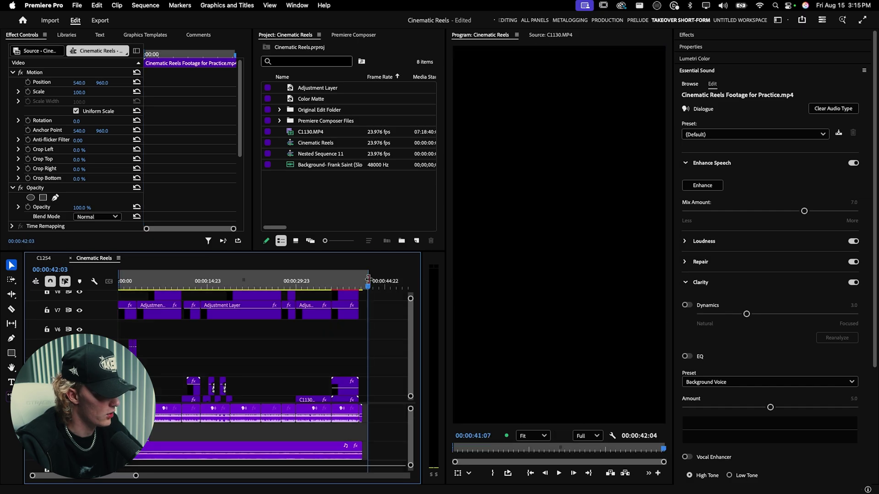
click(328, 280)
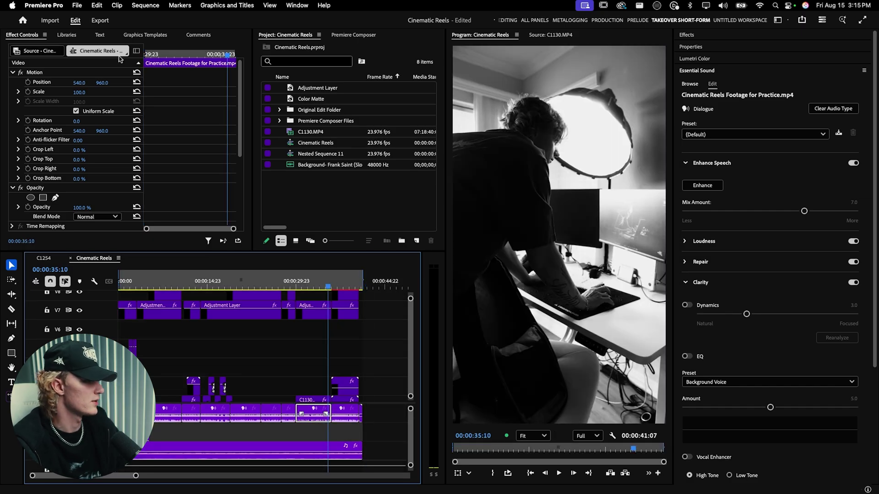
Generate a static English transcript of the sequence without speaker separation, limited to the range between the in and out points.
click(99, 35)
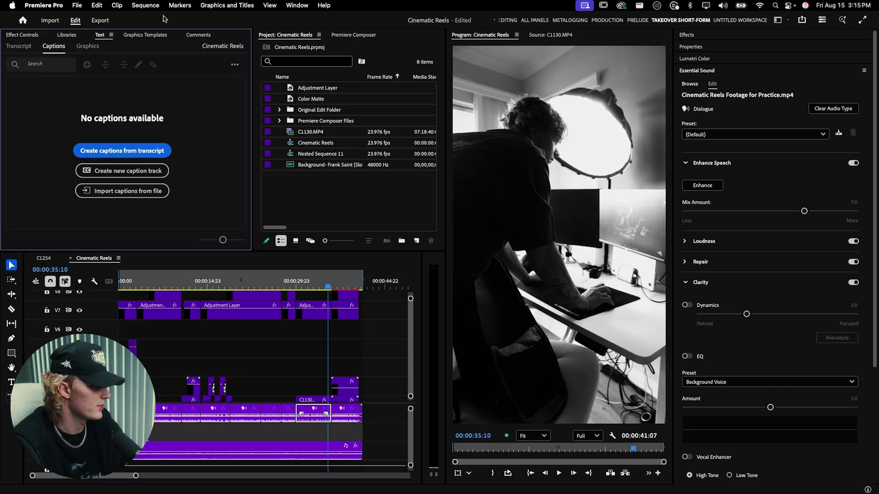
click(288, 6)
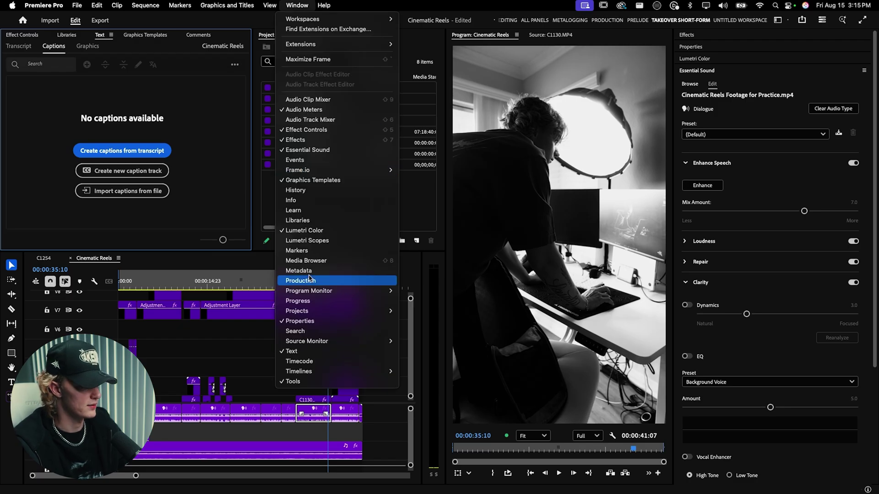
click(308, 352)
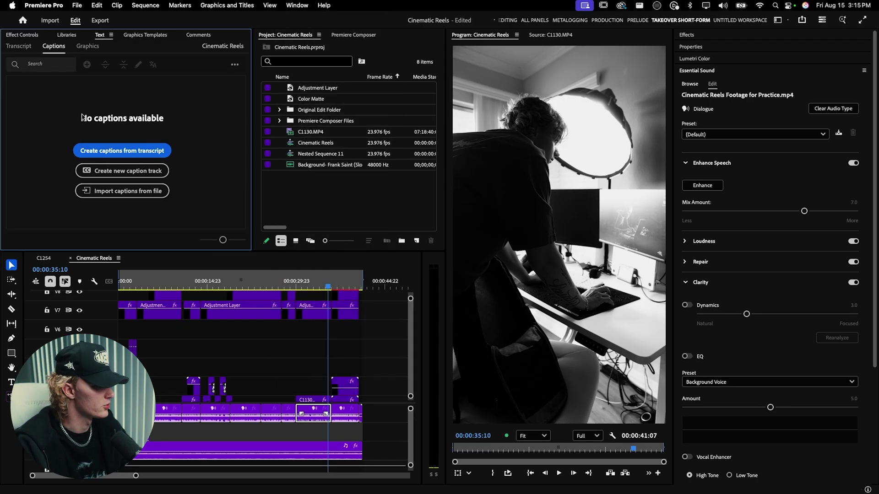
click(23, 47)
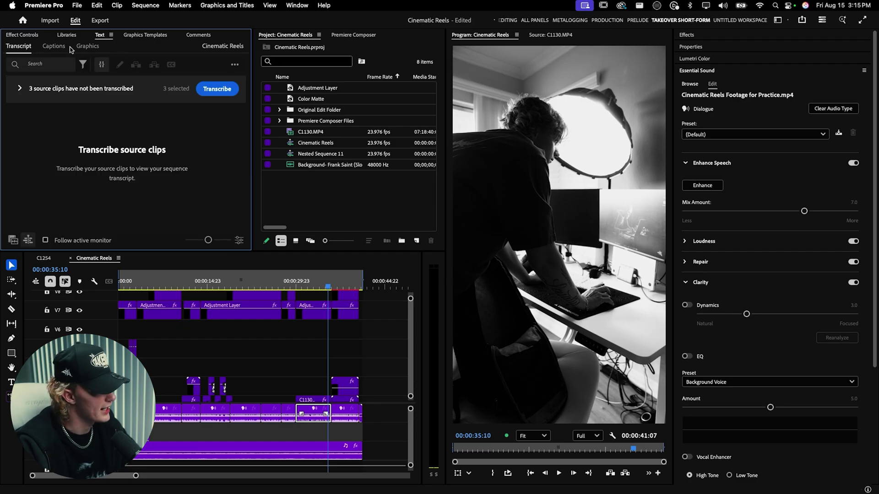
click(235, 67)
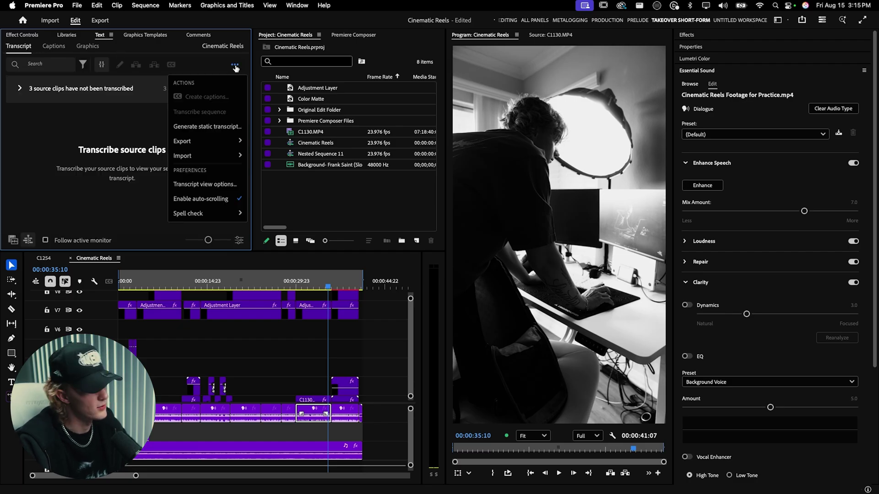
click(235, 127)
drag(411, 215, 410, 213)
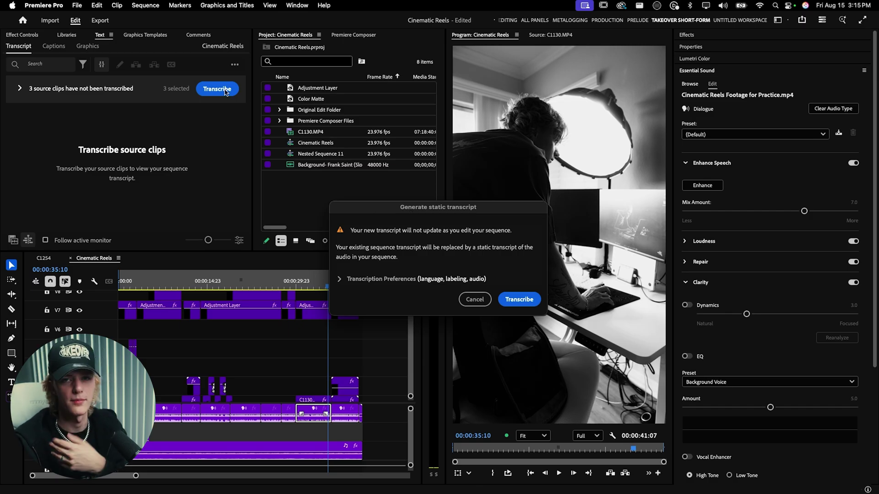
click(370, 279)
drag(385, 203, 353, 113)
click(317, 360)
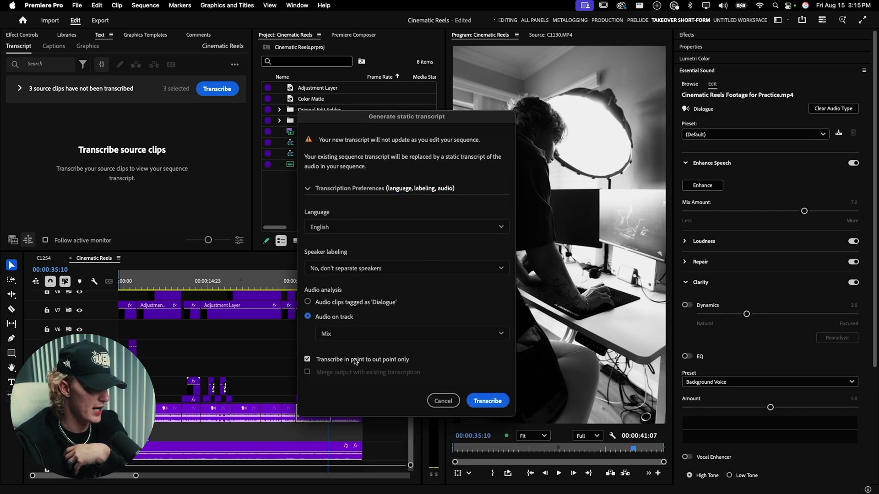
click(487, 401)
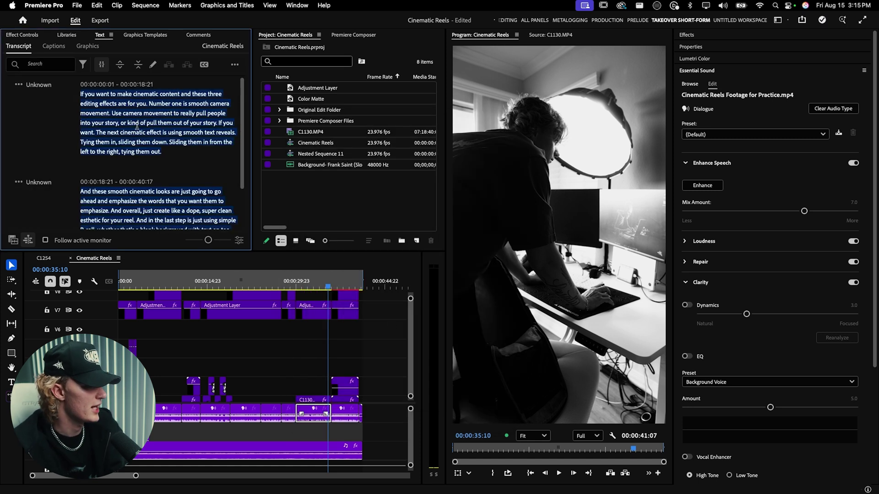
Create subtitle captions from the transcript with a maximum length of 8 characters, a minimum duration of 1.2 seconds and a 0-frame gap.
click(204, 66)
click(351, 273)
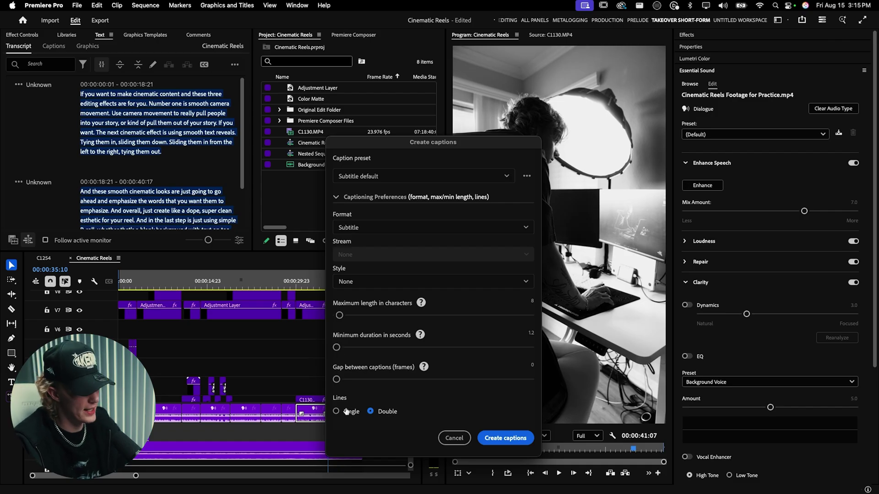
click(489, 446)
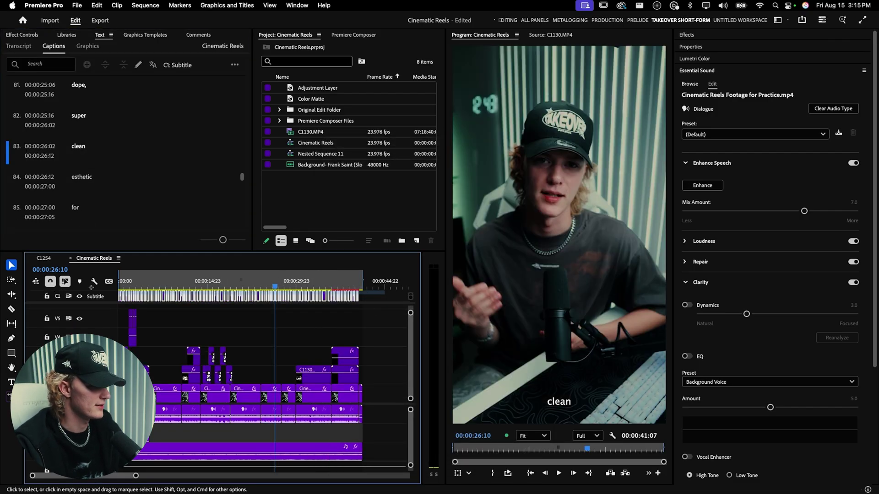
Select all the captions on the subtitle track and set their font to Akira Expanded.
key(super+a)
click(690, 47)
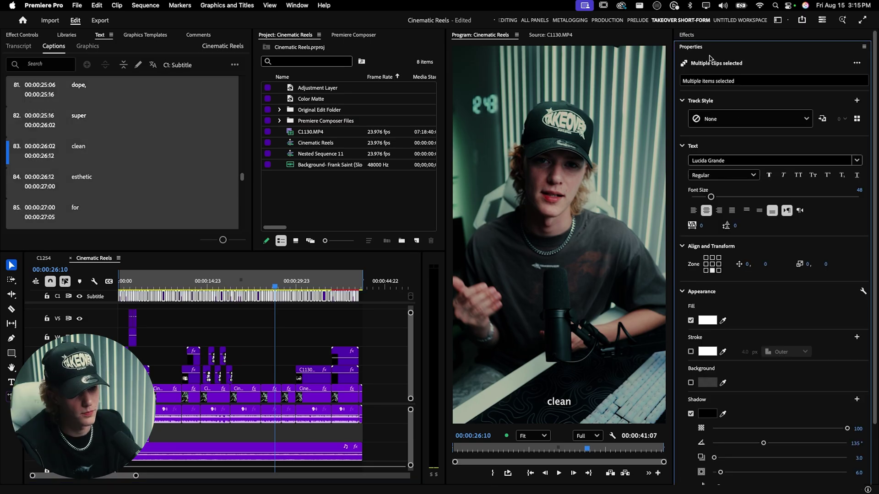
click(739, 160)
text(akira)
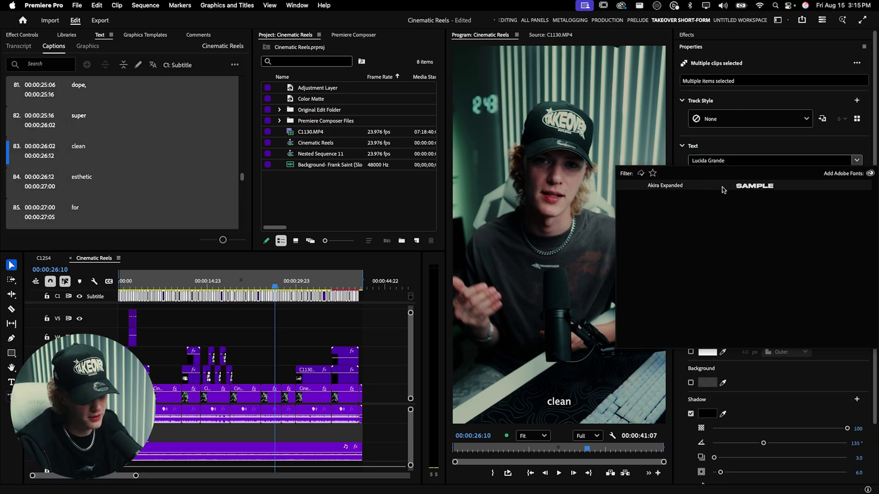
click(722, 188)
Place the captions in the middle zone with a vertical offset of 101, in all caps, with shadow opacity 75 and blur 156.
click(713, 264)
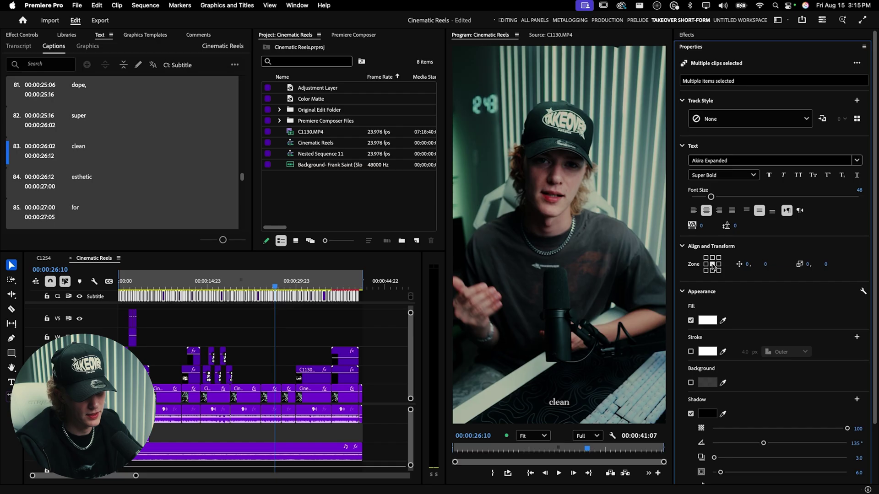
click(765, 264)
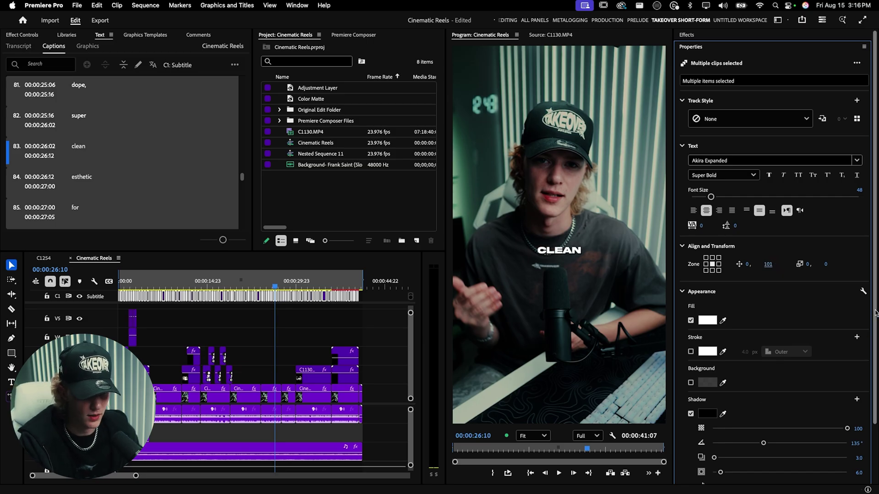
scroll(824, 320, down, 3)
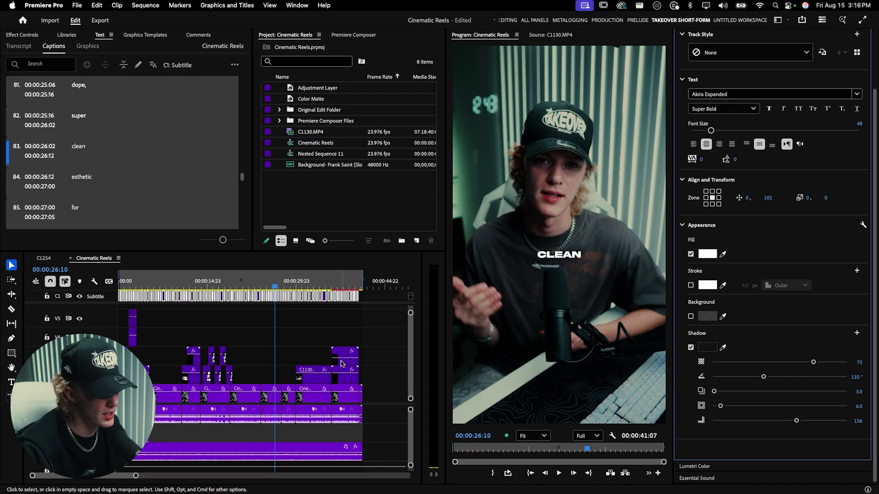
Delete the "cinematic" and "content" captions overlapping the opening Cinematic title and slightly extend the "to make" caption's end.
click(229, 283)
drag(229, 282, 139, 284)
scroll(159, 311, up, 3)
scroll(159, 311, up, 3)
key(=)
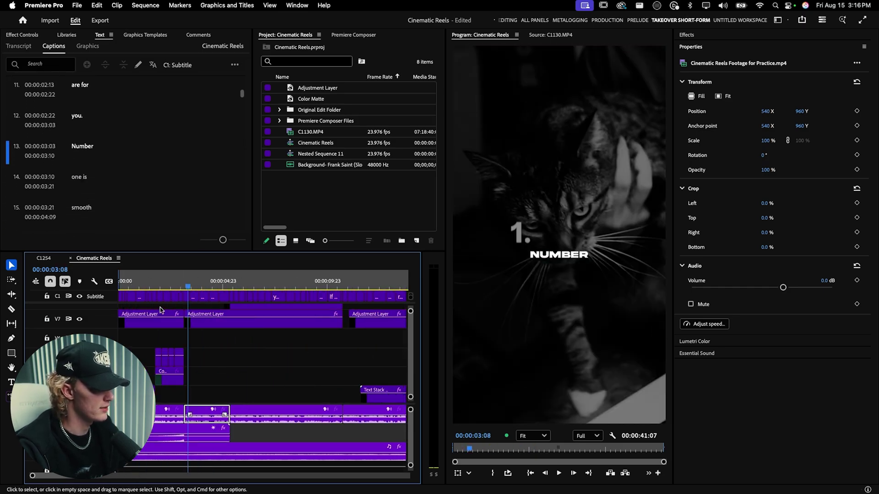
scroll(192, 327, down, 2)
drag(144, 284, 119, 316)
scroll(144, 329, up, 4)
key(space)
key(=)
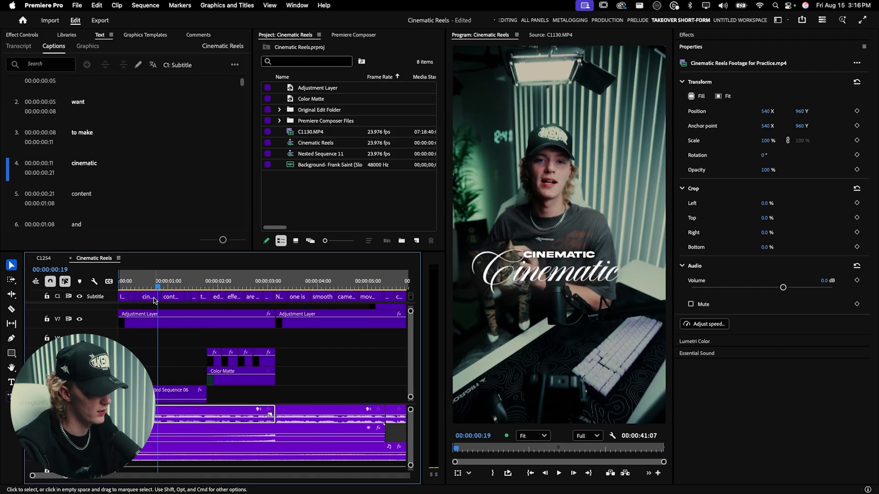
click(156, 298)
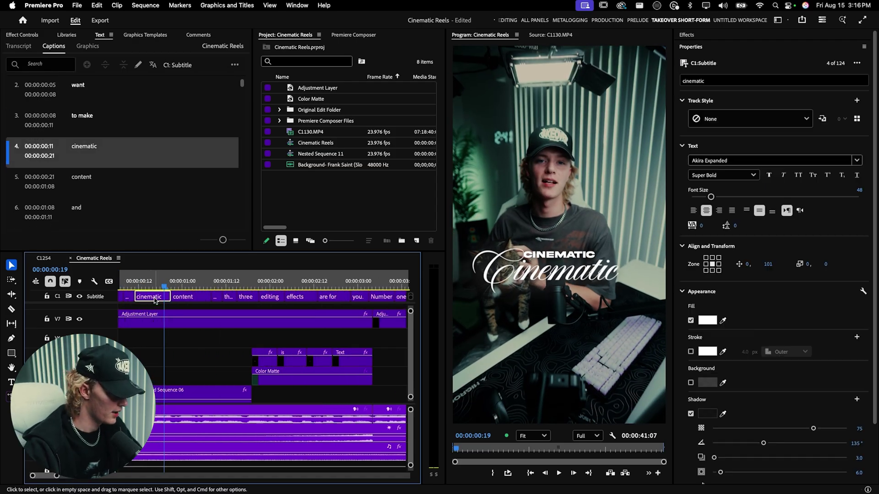
key(Delete)
click(173, 297)
key(Delete)
drag(131, 296, 137, 296)
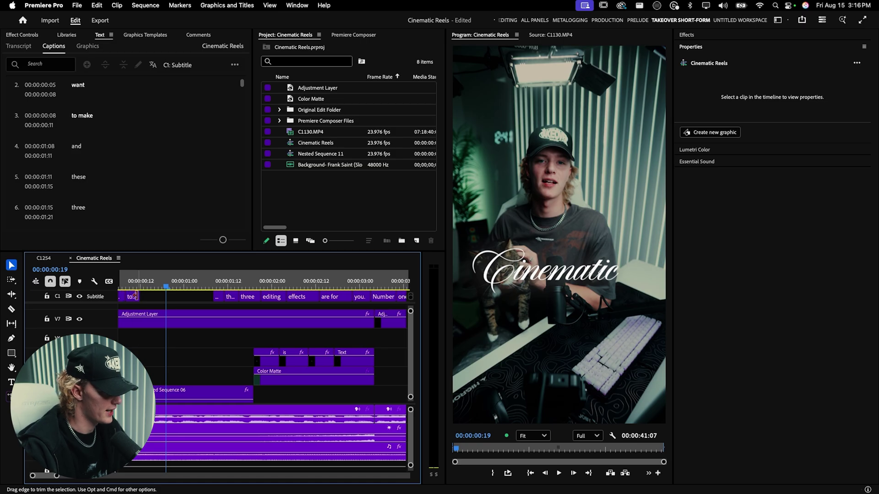
Delete the captions from "and" through "you." that overlap the opening title and the full-screen text on the green background.
click(133, 285)
key(space)
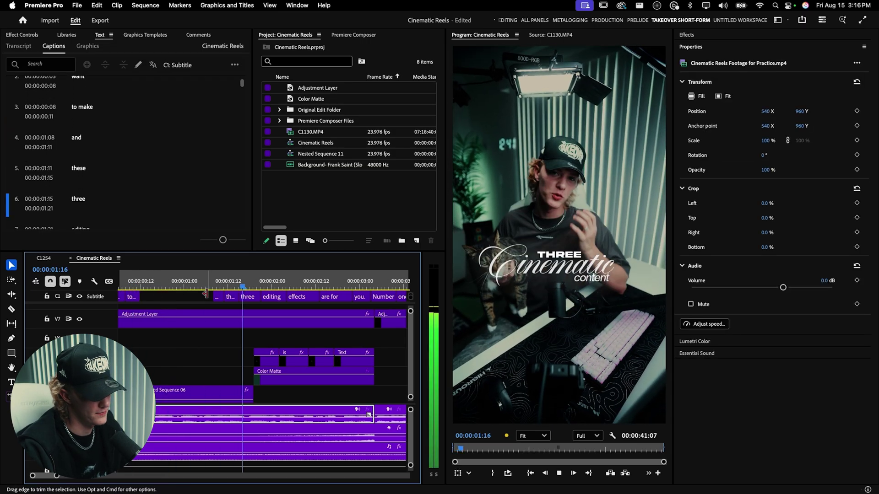
drag(204, 296, 368, 299)
key(Delete)
Delete the captions from "Number" onward that overlap the "1." title section.
key(space)
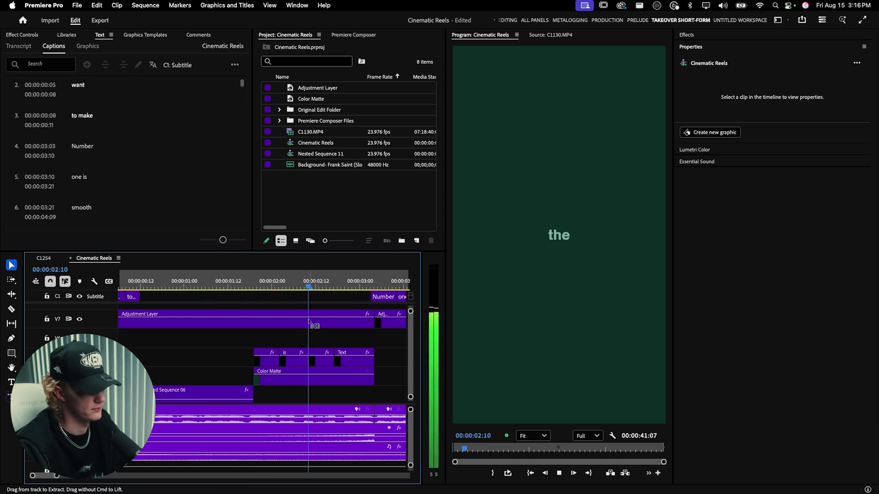
key(minus)
key(space)
scroll(306, 317, down, 1)
drag(257, 299, 377, 301)
key(Delete)
Delete the "next" and "cinematic" captions after "The" at the start of the second effect section.
key(space)
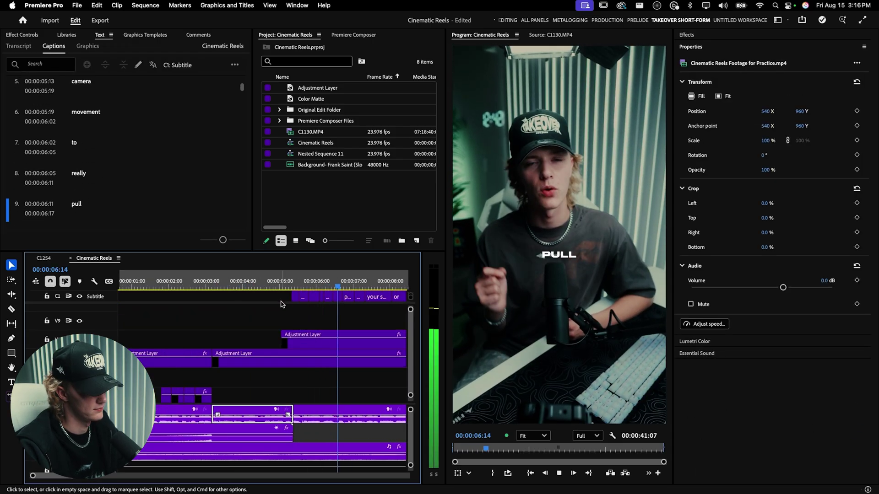
key(minus)
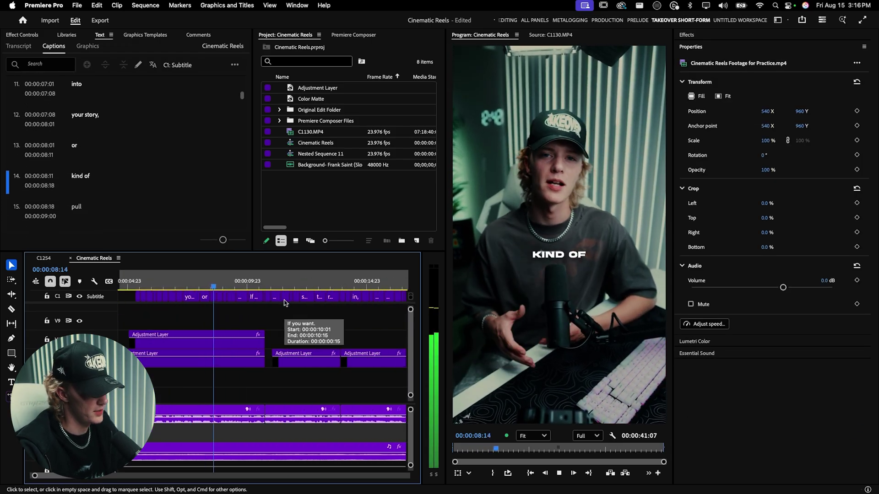
scroll(240, 309, up, 5)
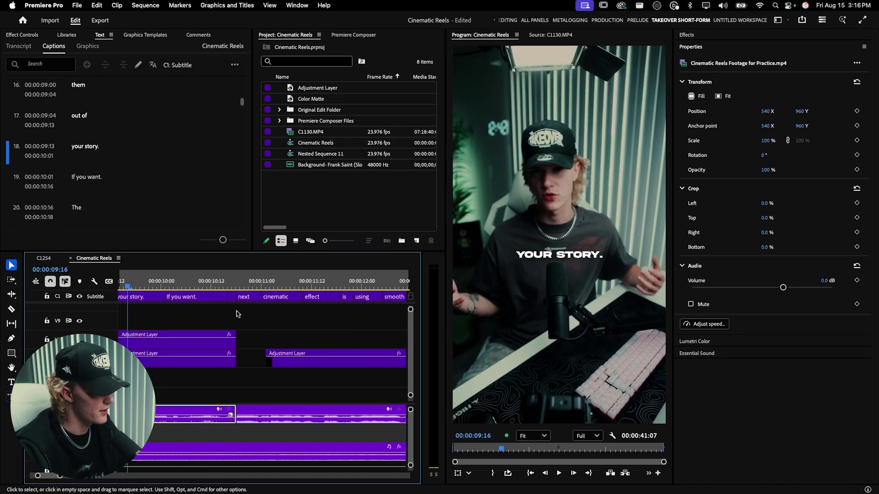
key(Down)
drag(220, 290, 320, 294)
key(minus)
key(Delete)
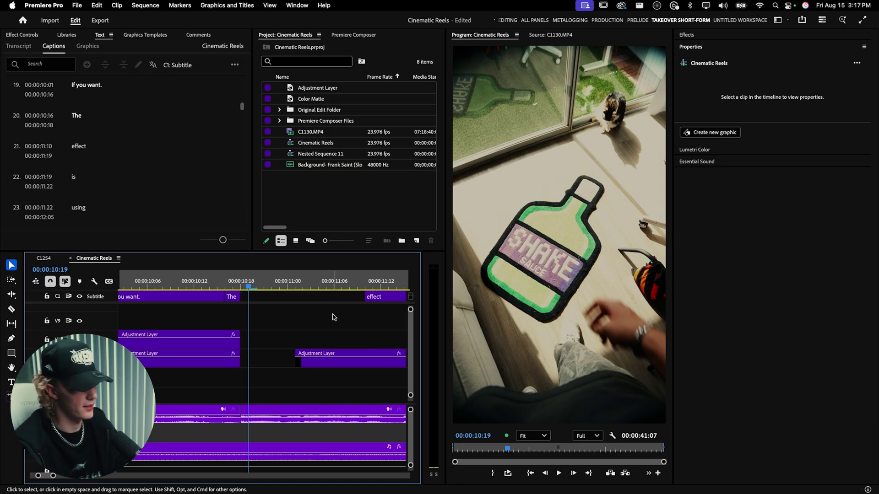
Delete the "And" caption at the "out" title, making the "out." caption end and the "these" caption start at 00:00:18:22.
scroll(332, 318, down, 8)
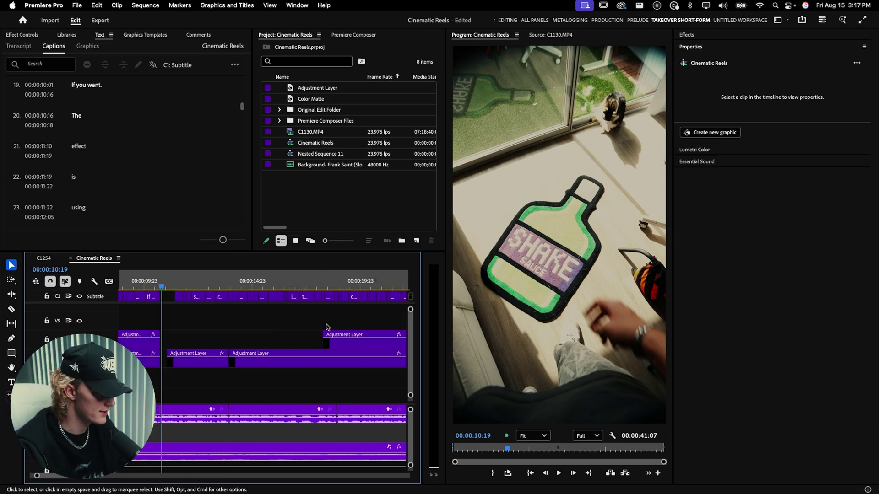
scroll(332, 328, up, 6)
click(244, 283)
mouse_move(244, 282)
mouse_down()
mouse_move(230, 282)
mouse_move(241, 282)
mouse_up()
scroll(261, 327, down, 3)
scroll(267, 353, down, 3)
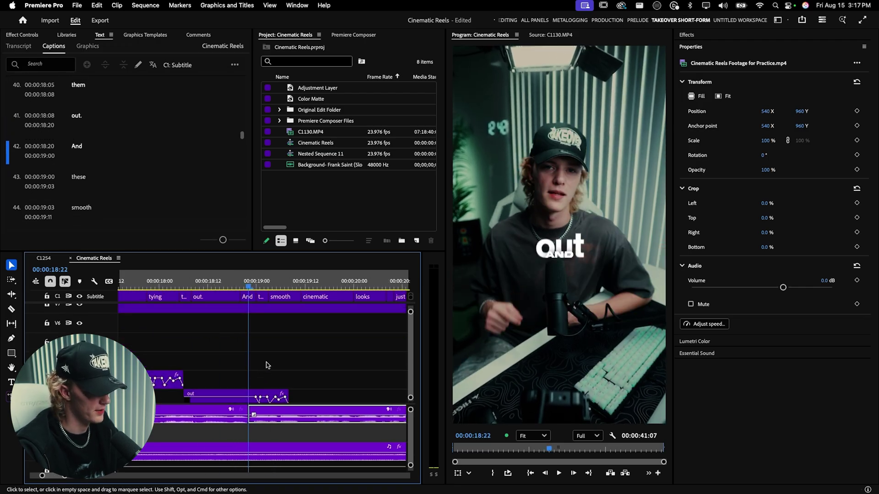
scroll(267, 365, down, 3)
click(266, 393)
key(shift+super+e)
scroll(259, 348, up, 5)
scroll(257, 326, up, 6)
drag(247, 283, 297, 283)
scroll(275, 320, down, 2)
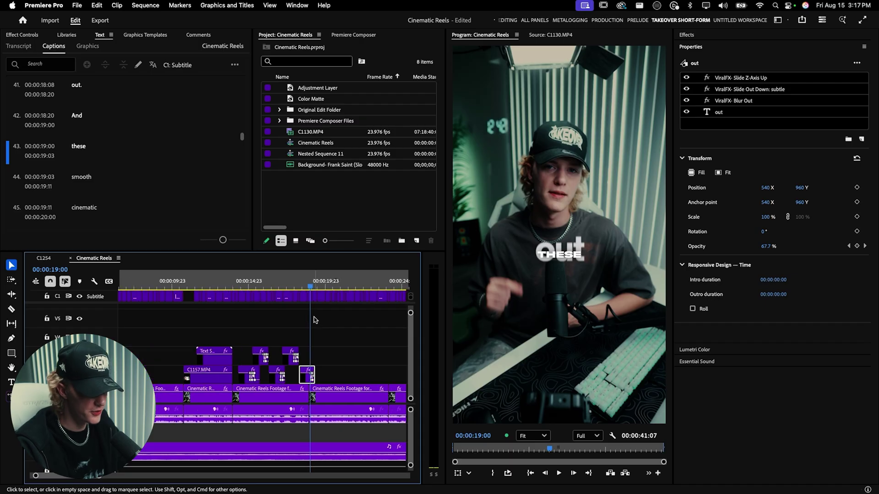
scroll(274, 307, up, 5)
mouse_move(224, 302)
mouse_down()
mouse_move(253, 301)
mouse_move(241, 298)
mouse_up()
key(Delete)
Play back the section around the "out" title to check the timing of the "these" caption.
click(255, 300)
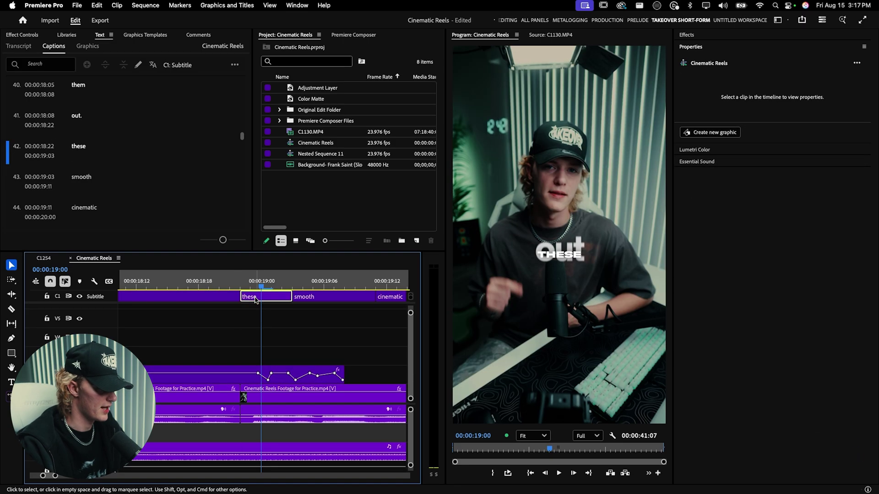
click(255, 300)
click(281, 373)
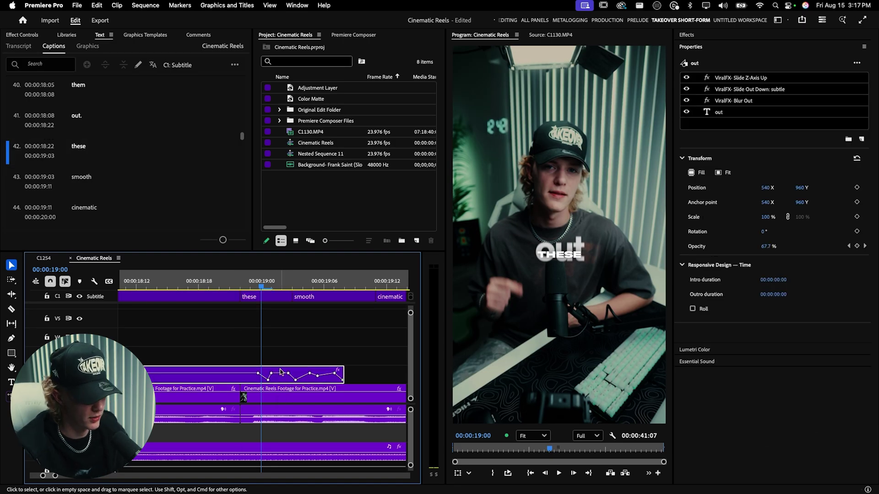
click(209, 284)
key(space)
click(209, 284)
key(space)
key(space)
Select all the remaining captions on the subtitle track and upgrade them to graphics.
scroll(260, 320, down, 3)
key(backslash)
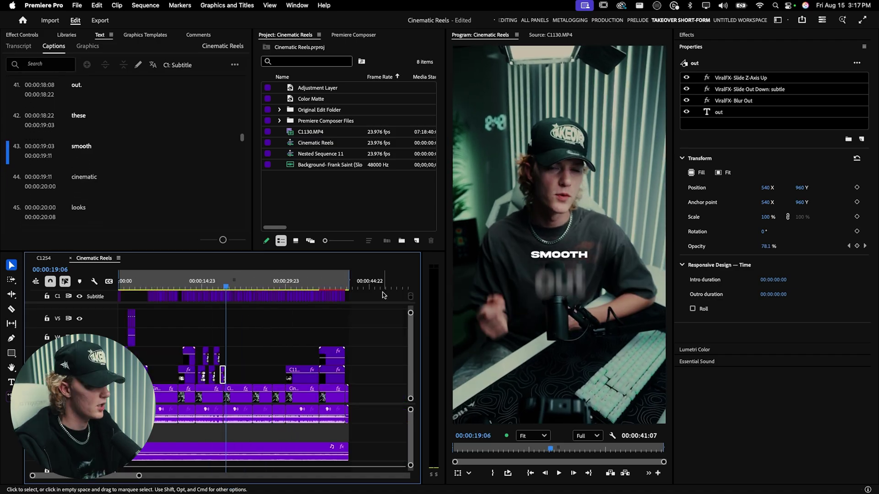
click(377, 293)
click(262, 282)
drag(372, 296, 94, 284)
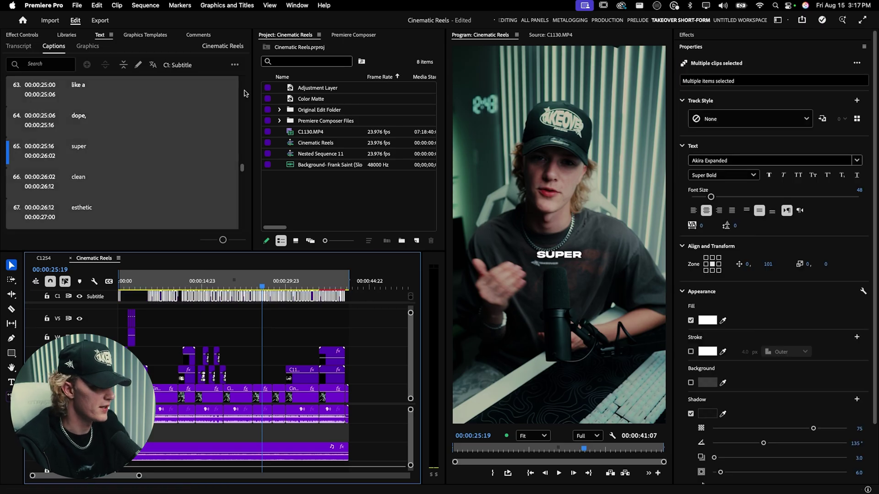
click(232, 6)
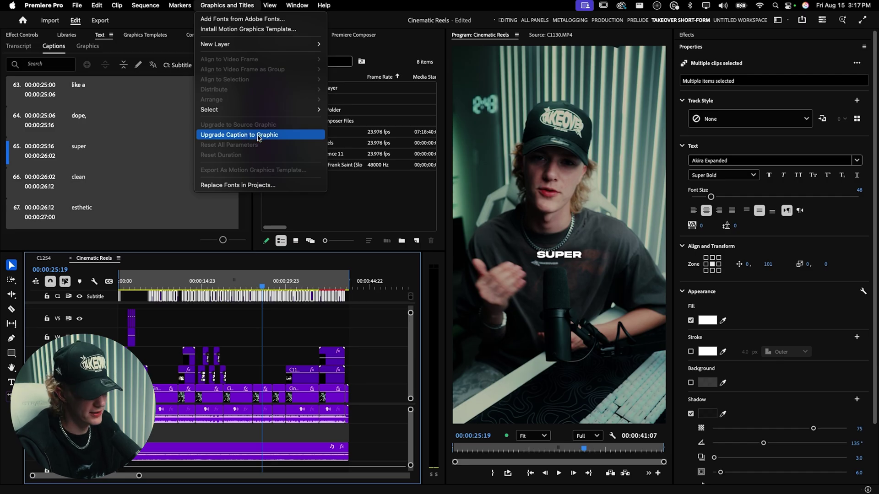
click(258, 136)
Select all the caption graphics on V10 and move them down to track V6.
key(grave)
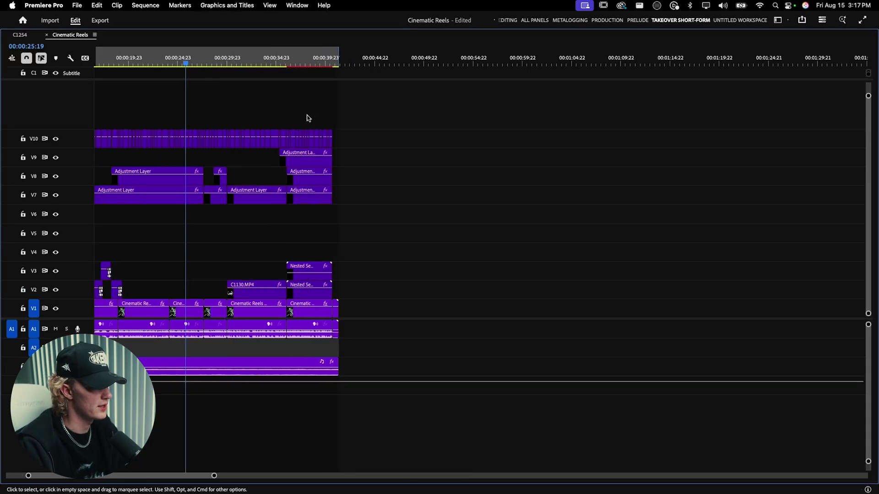
scroll(307, 117, left, 5)
drag(537, 112, 40, 136)
drag(164, 145, 164, 214)
key(grave)
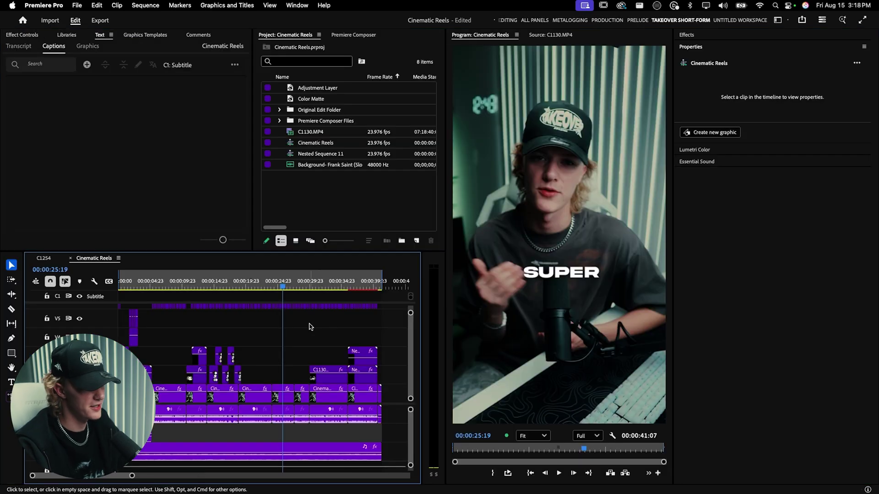
Nest all the caption graphics on V6 into a single sequence with the default name.
scroll(296, 317, down, 3)
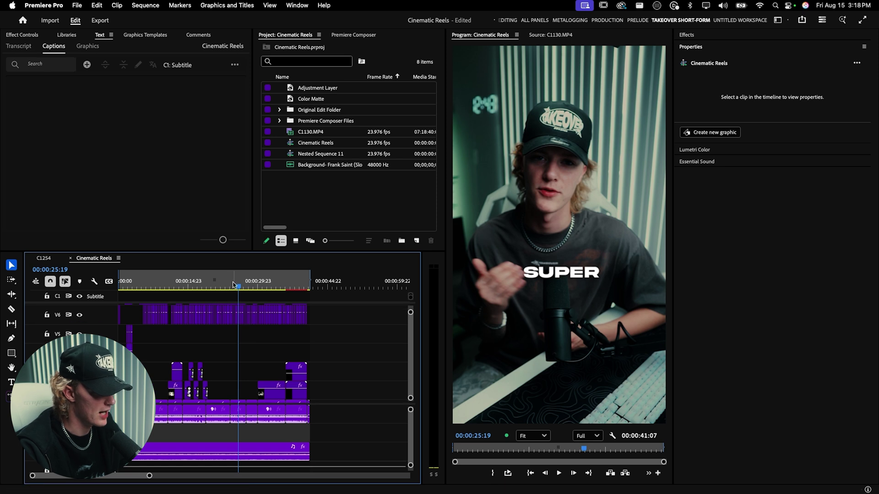
click(223, 285)
drag(223, 285, 231, 284)
drag(344, 317, 117, 320)
right_click(218, 322)
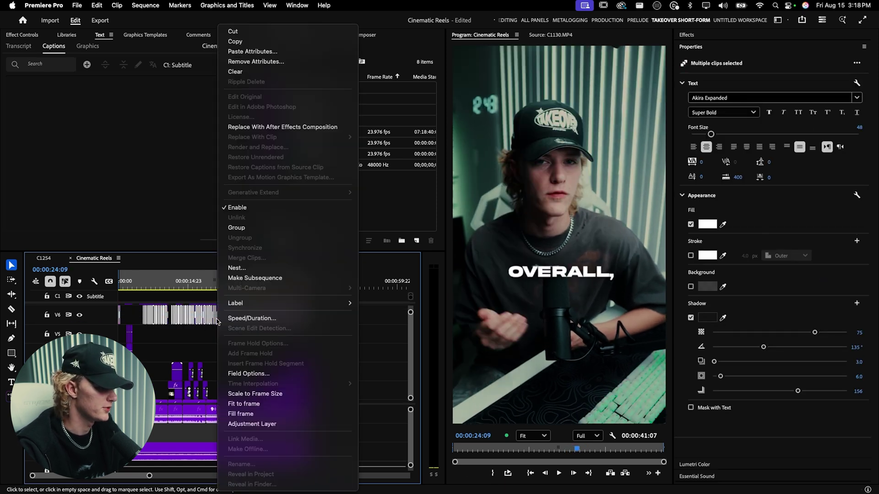
click(238, 270)
click(487, 276)
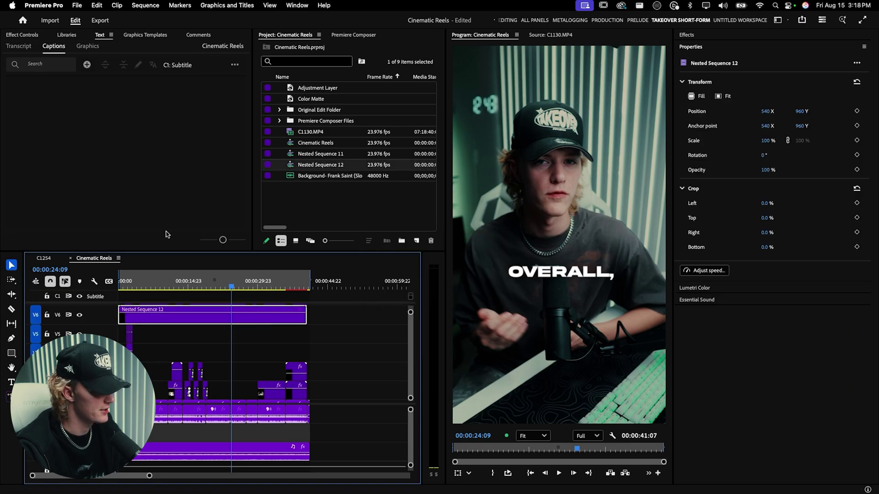
Set the nested caption sequence's scale to 57 and its vertical position to 1013.
click(21, 36)
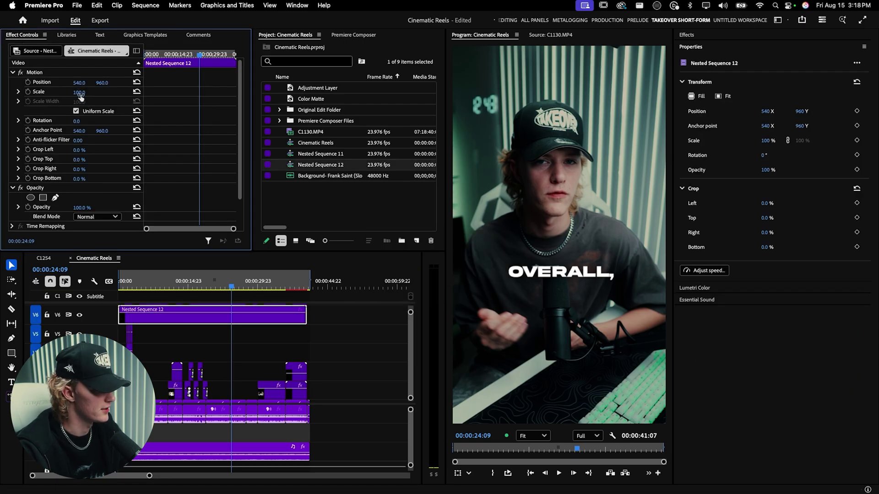
drag(72, 92, 53, 92)
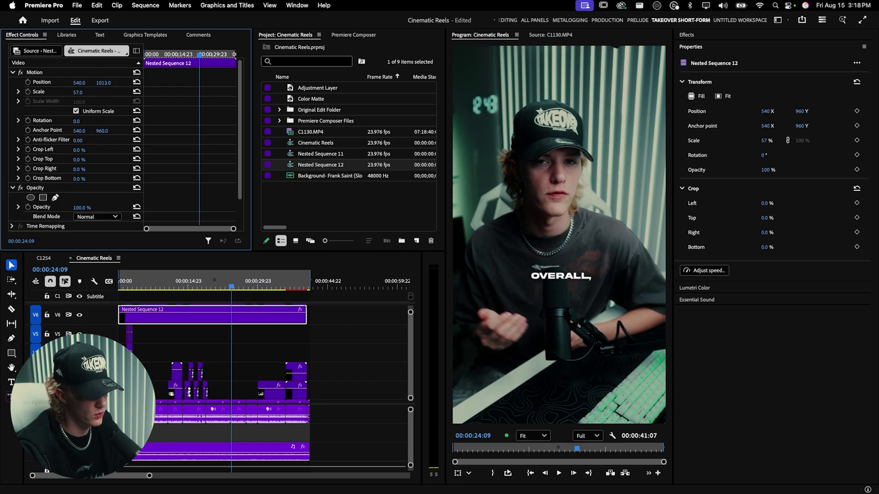
click(198, 321)
Play back the opening of the reel to check the resized captions against the titles.
drag(137, 282, 112, 283)
key(space)
key(space)
key(=)
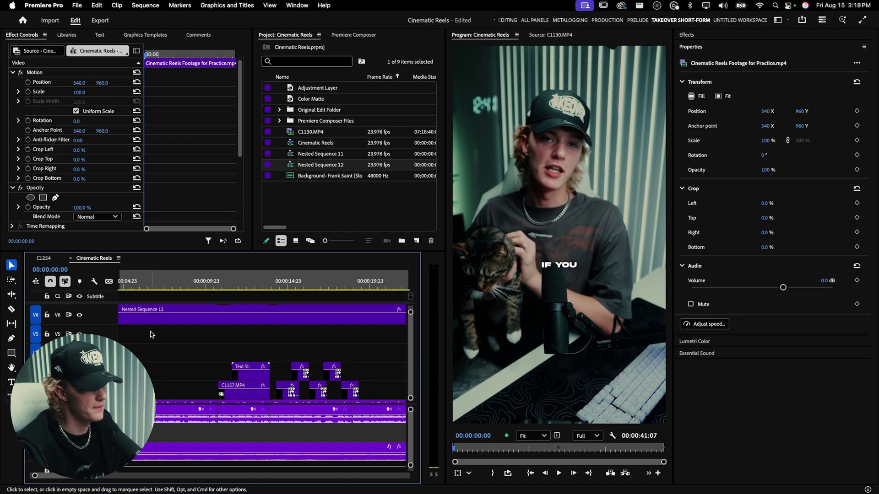
key(=)
scroll(137, 322, up, 2)
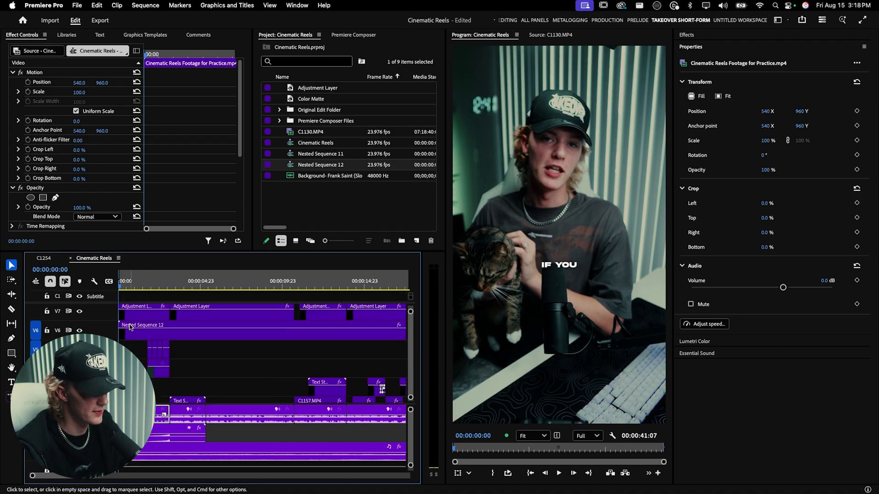
drag(120, 286, 124, 289)
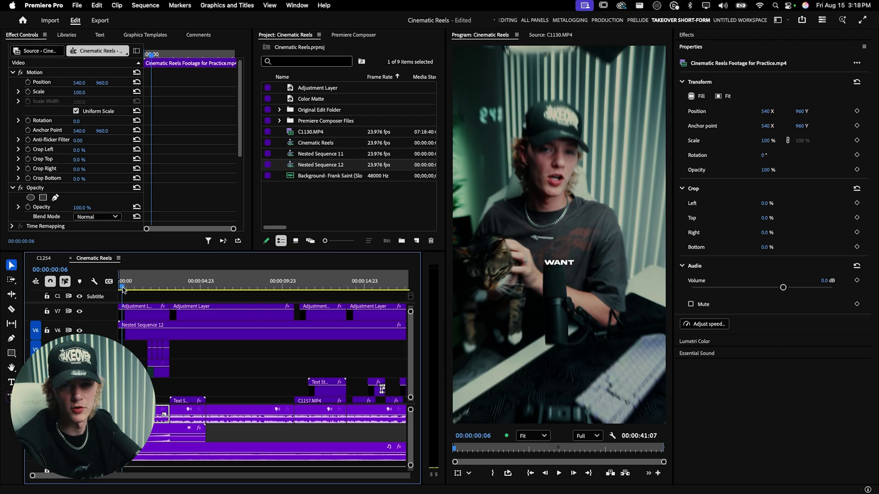
key(space)
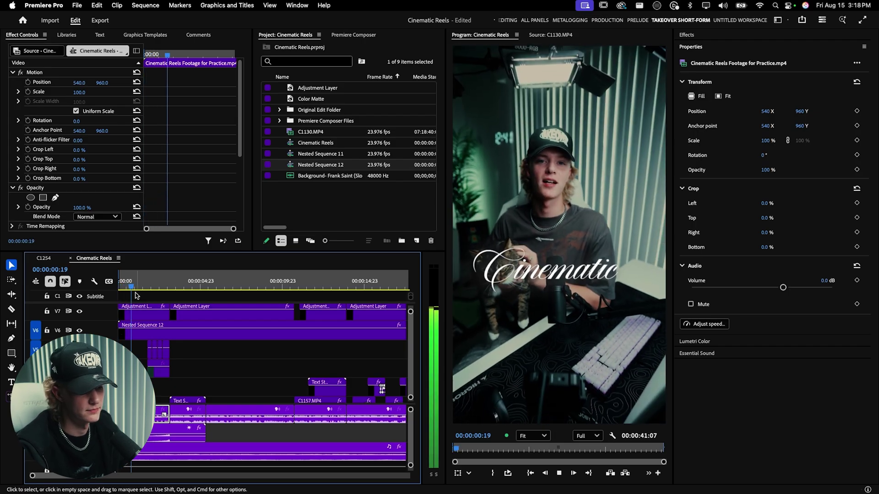
scroll(137, 295, down, 2)
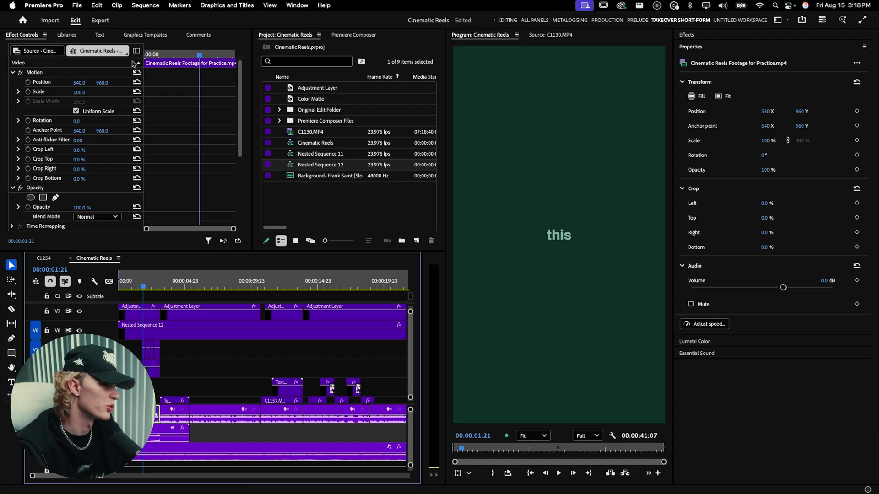
Review the video export settings and export the sequence as Cinematic Reels.mp4 in H.264 with the Short-Form + Gamma Comp preset.
click(100, 21)
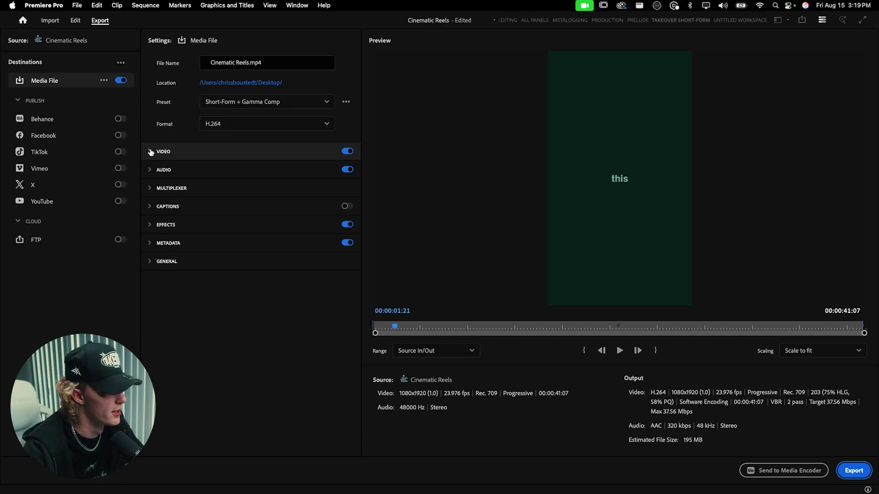
click(150, 151)
click(163, 298)
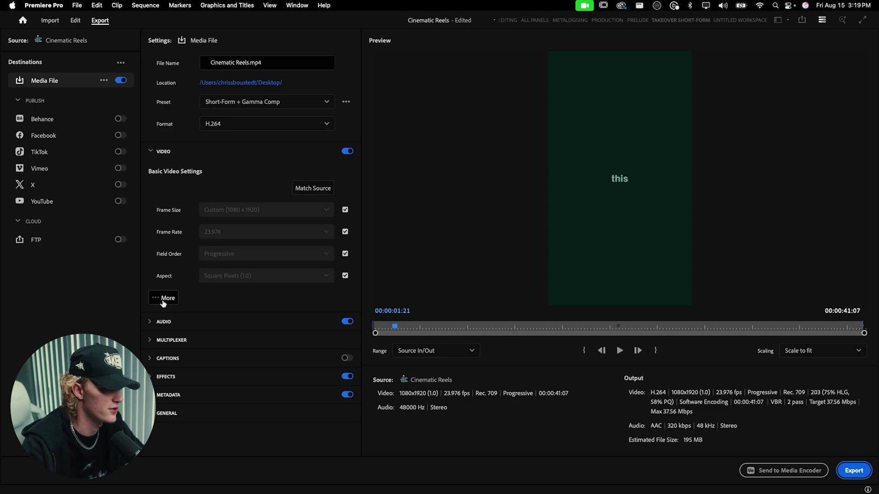
scroll(211, 310, down, 1)
scroll(211, 310, down, 2)
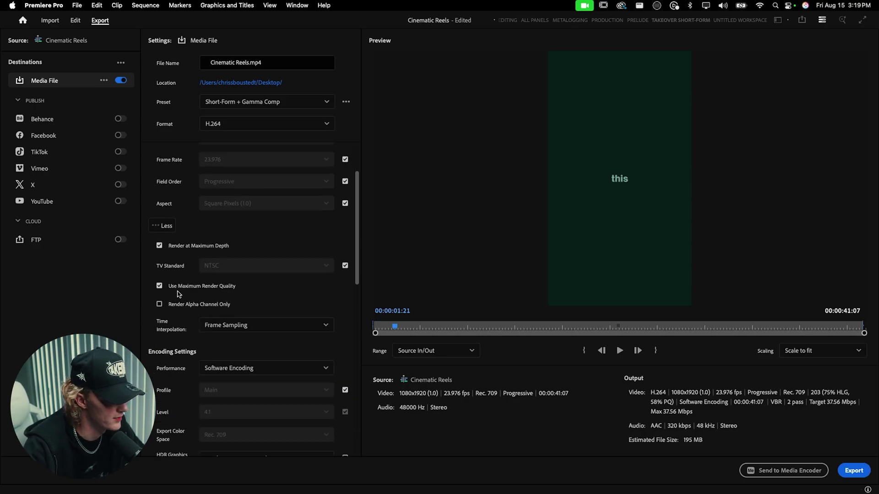
scroll(193, 286, down, 10)
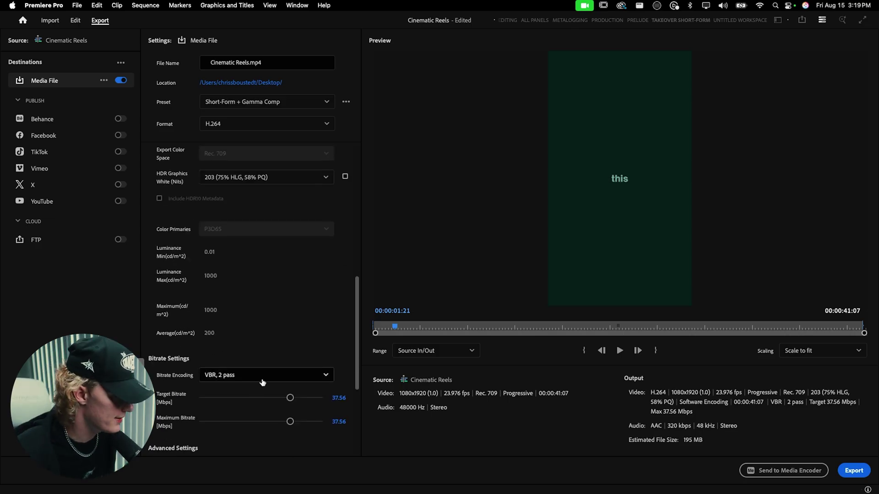
scroll(277, 382, down, 2)
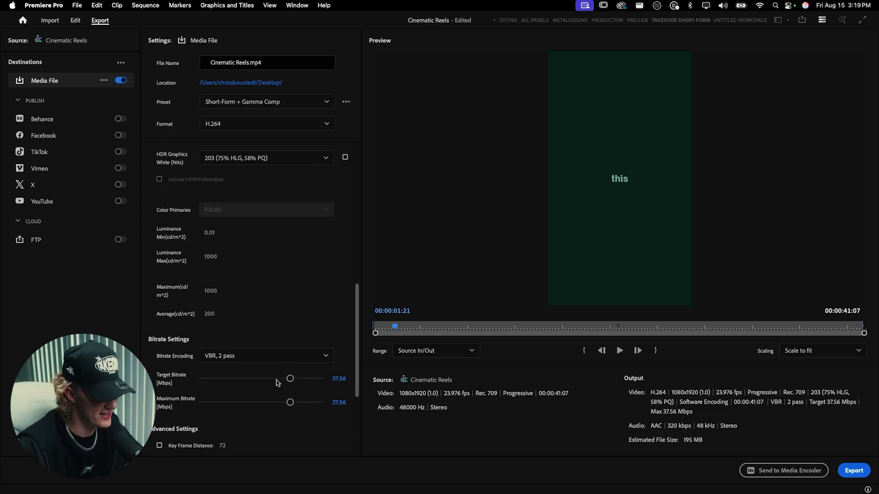
scroll(319, 361, down, 2)
scroll(270, 322, down, 3)
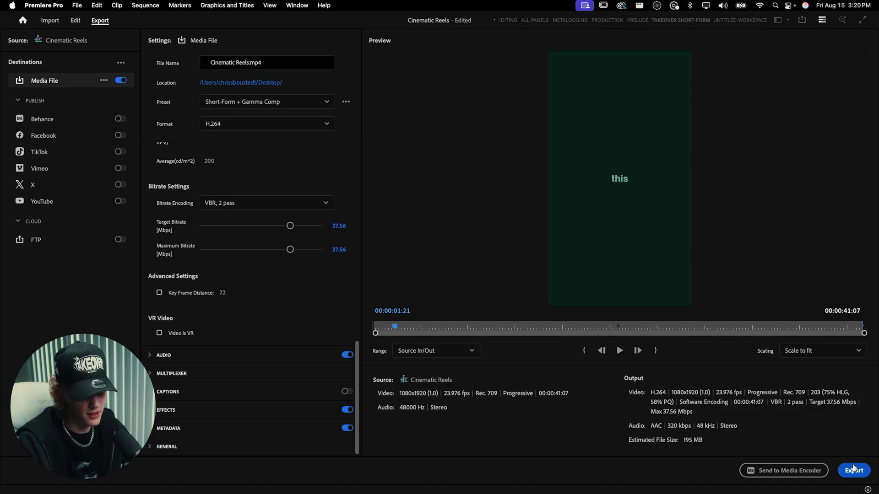
click(853, 471)
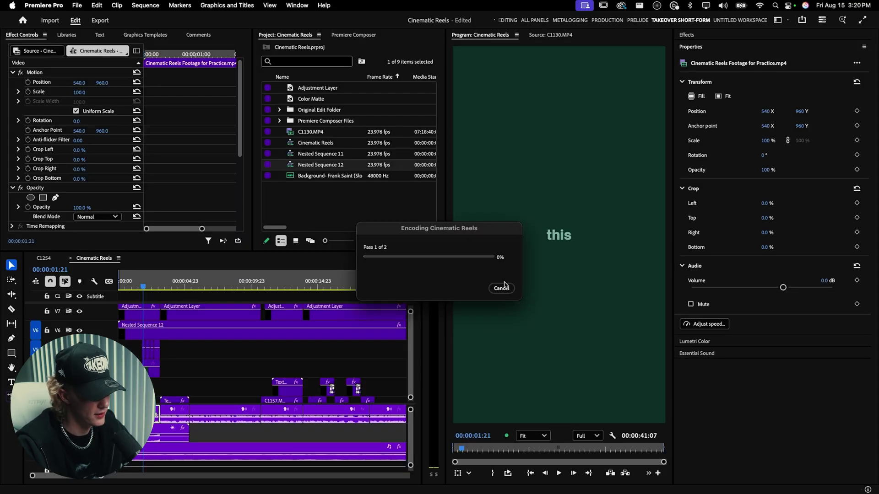